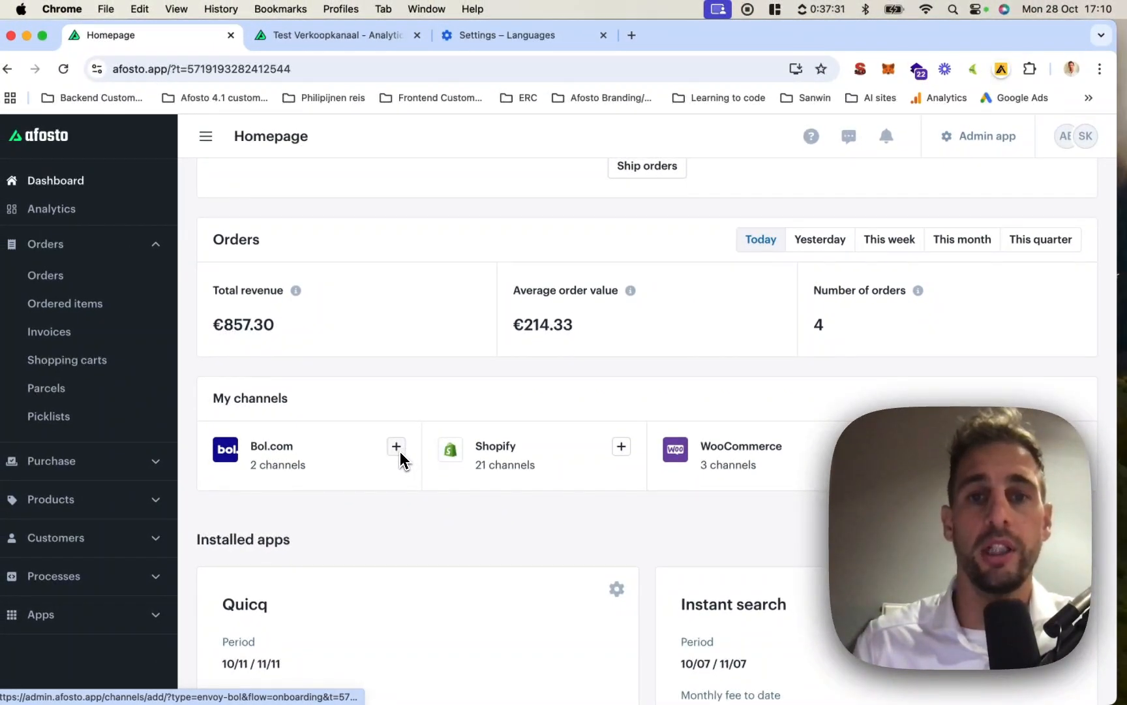
Open the admin app and start adding a sales channel of type Storefront, continuing to its channel settings
{"action": "scroll", "coordinate": [692, 397], "scroll_direction": "up", "scroll_amount": 3}
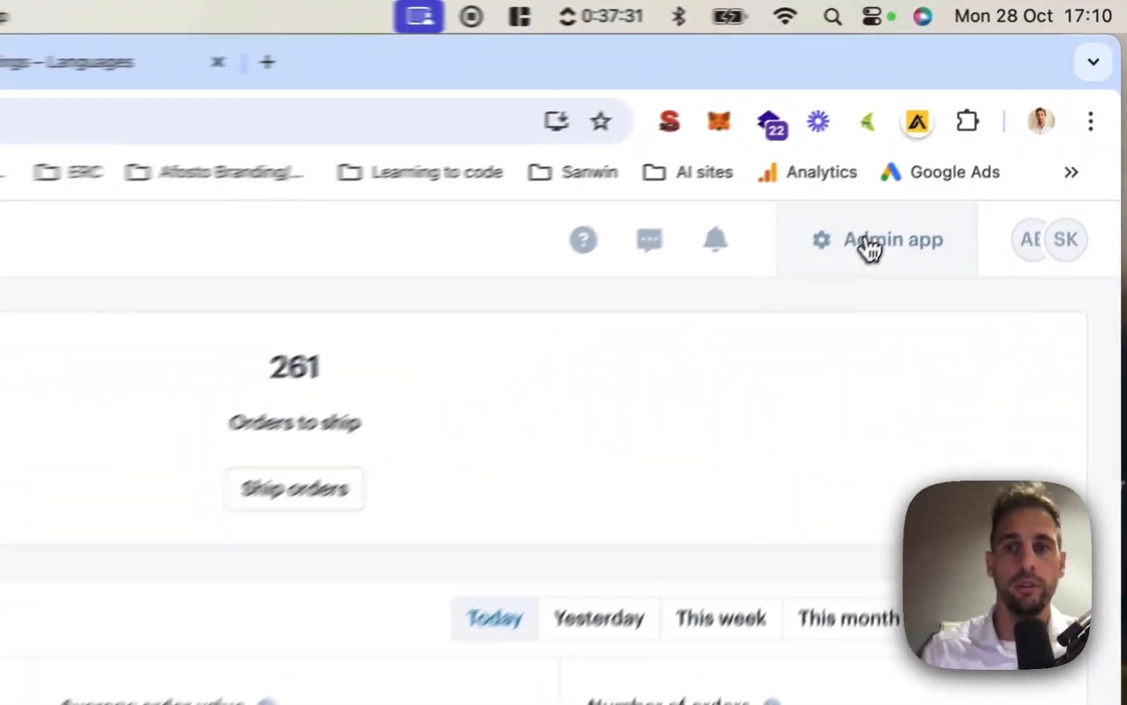
{"action": "left_click", "coordinate": [842, 277]}
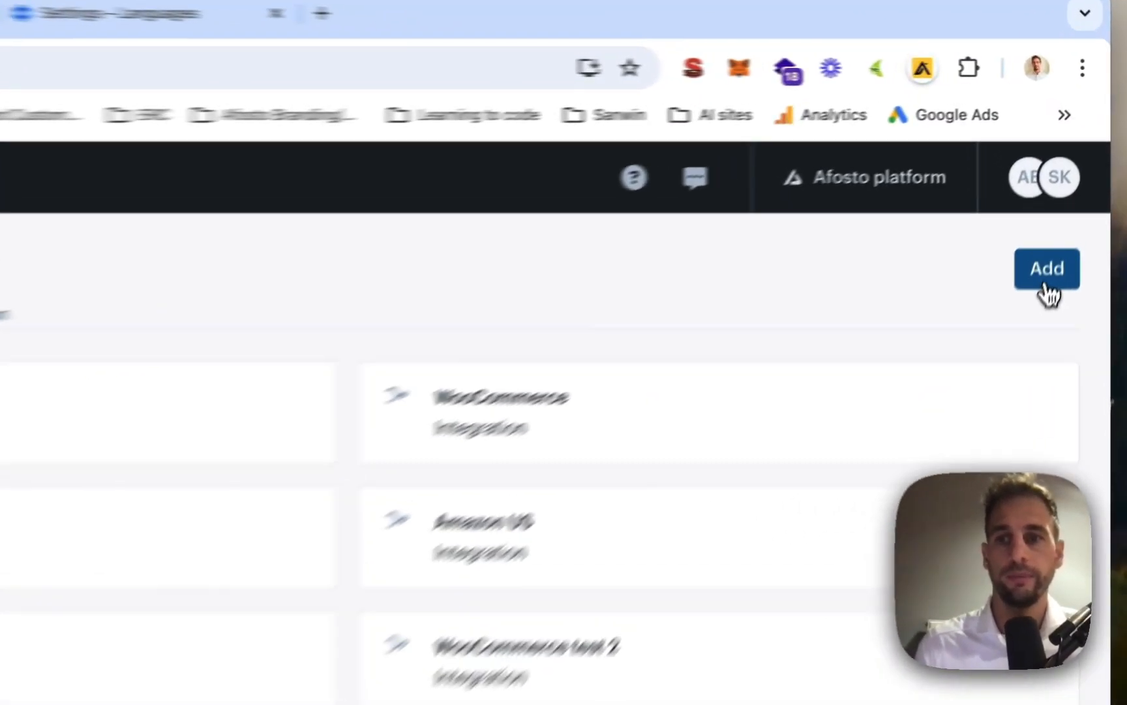
{"action": "left_click", "coordinate": [1077, 201]}
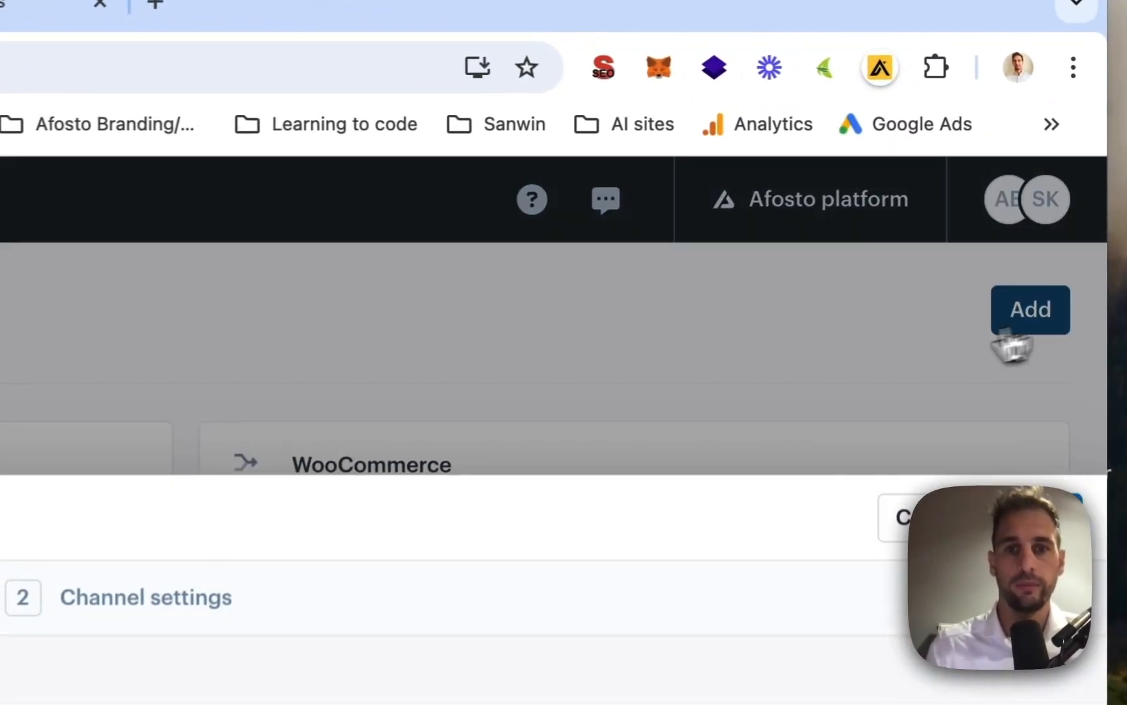
{"action": "left_click", "coordinate": [457, 336]}
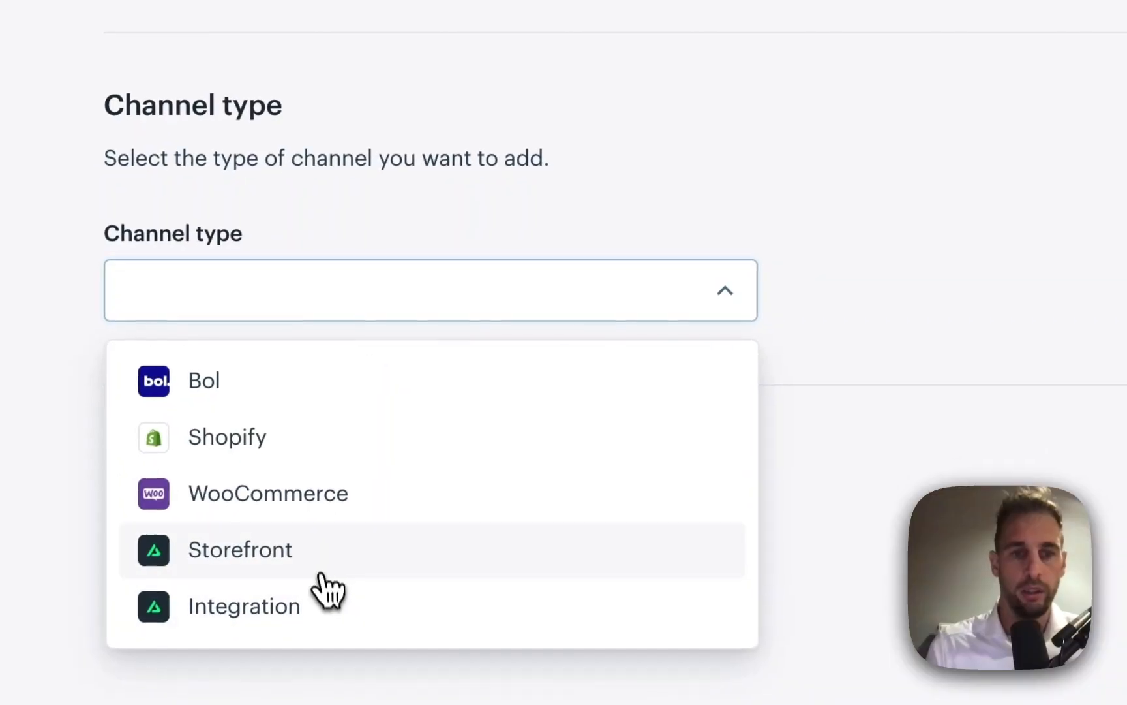
{"action": "left_click", "coordinate": [334, 547]}
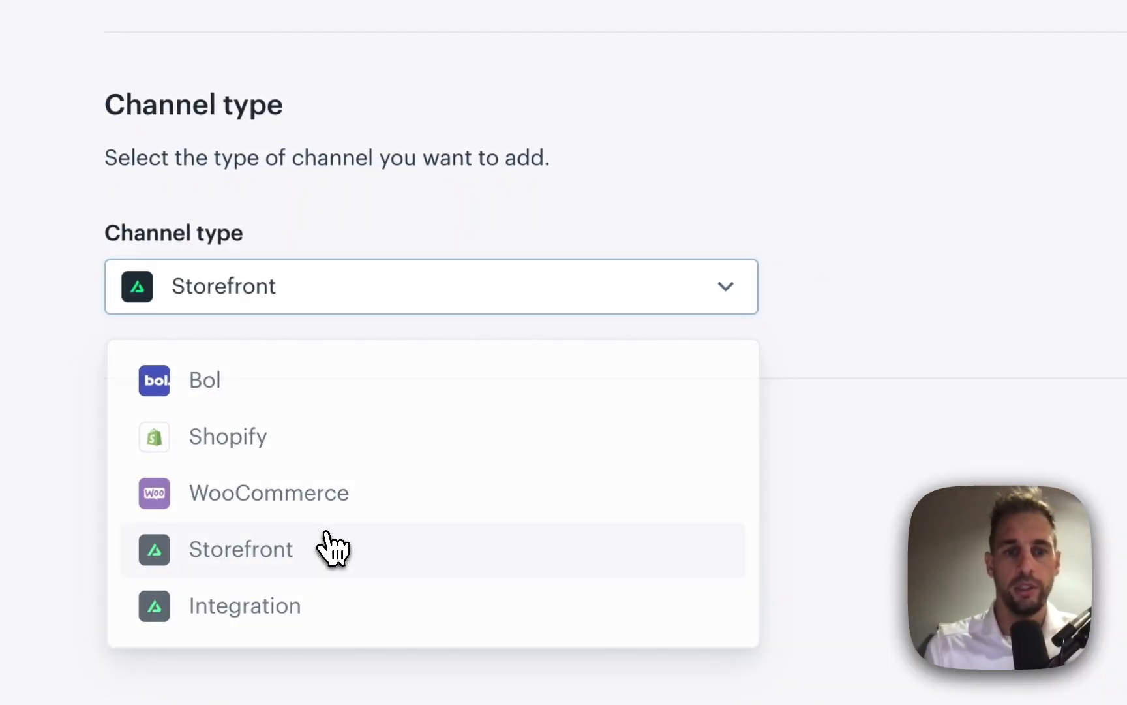
{"action": "left_click", "coordinate": [744, 406]}
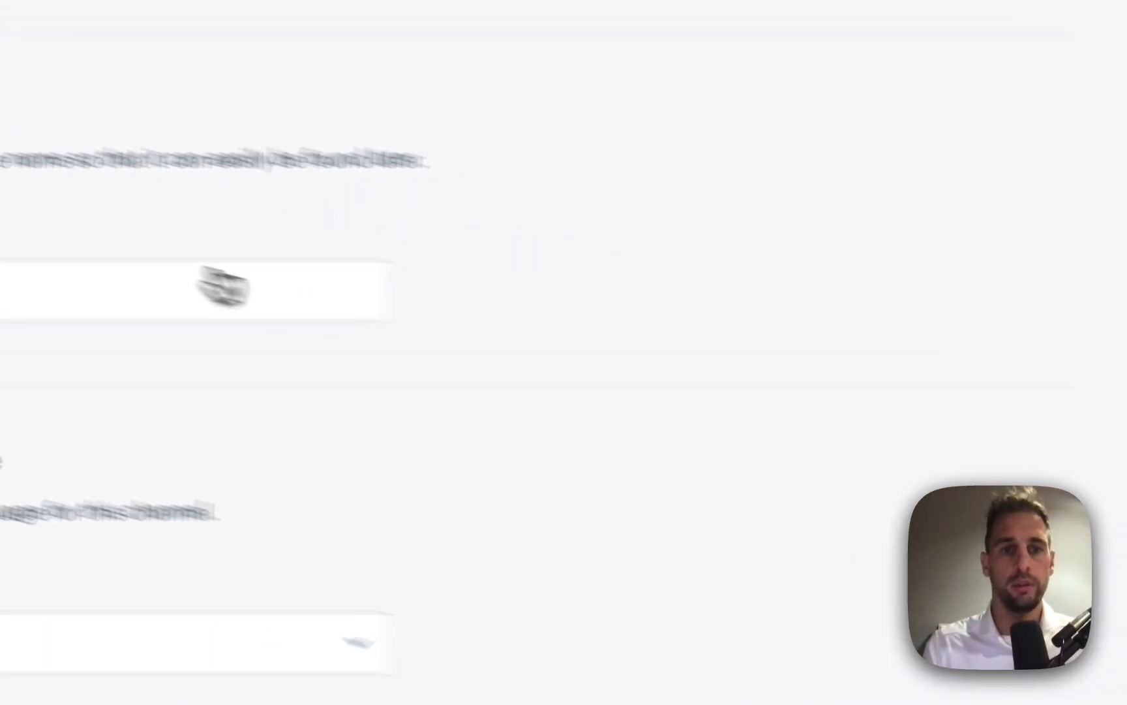
Name the new storefront channel Demo Afosto
{"action": "left_click", "coordinate": [325, 334]}
{"action": "type", "text": "Demo Afosto"}
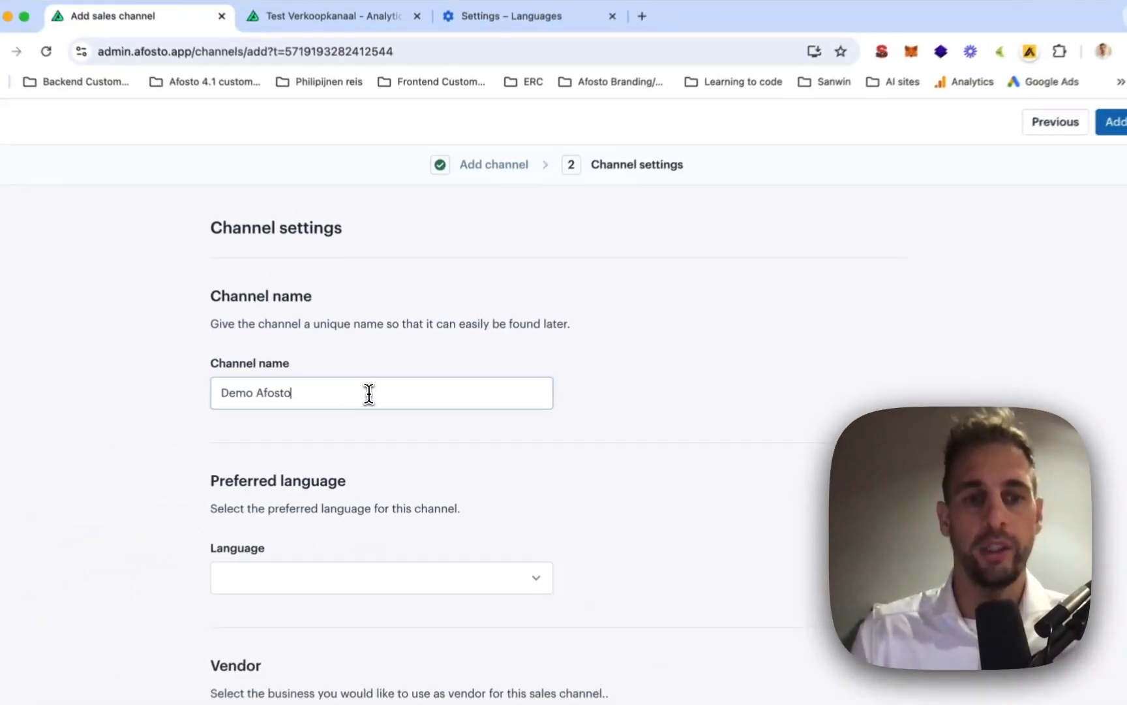
{"action": "scroll", "coordinate": [371, 395], "scroll_direction": "down", "scroll_amount": 1}
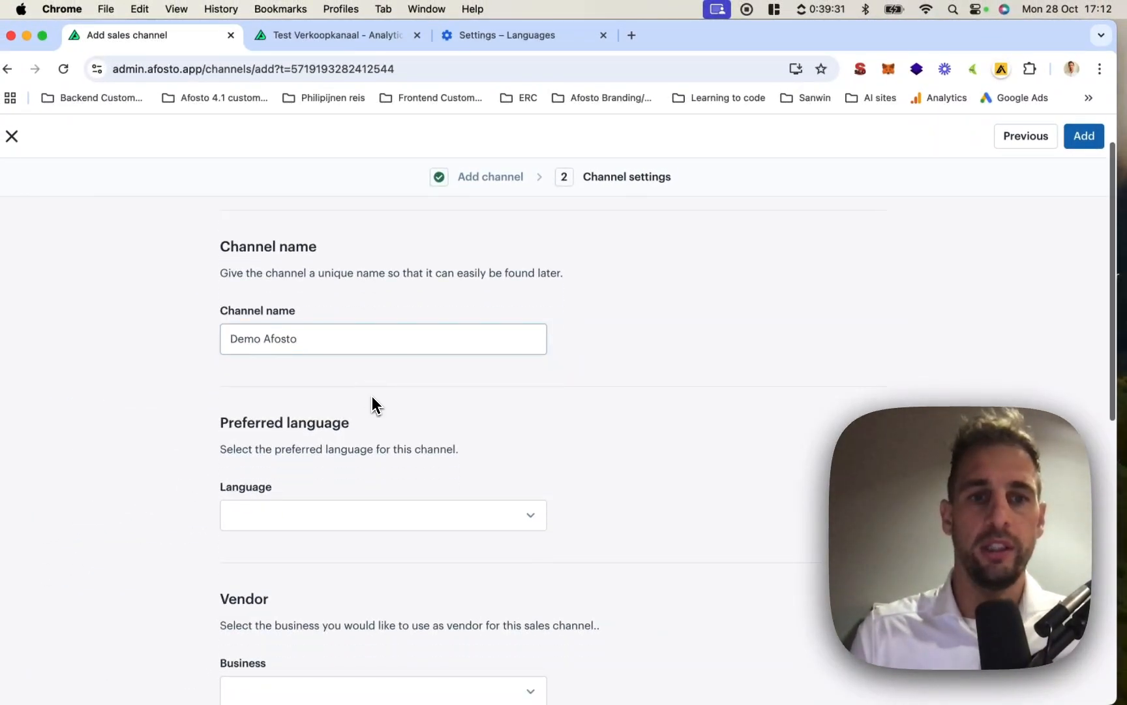
{"action": "scroll", "coordinate": [372, 397], "scroll_direction": "down", "scroll_amount": 1}
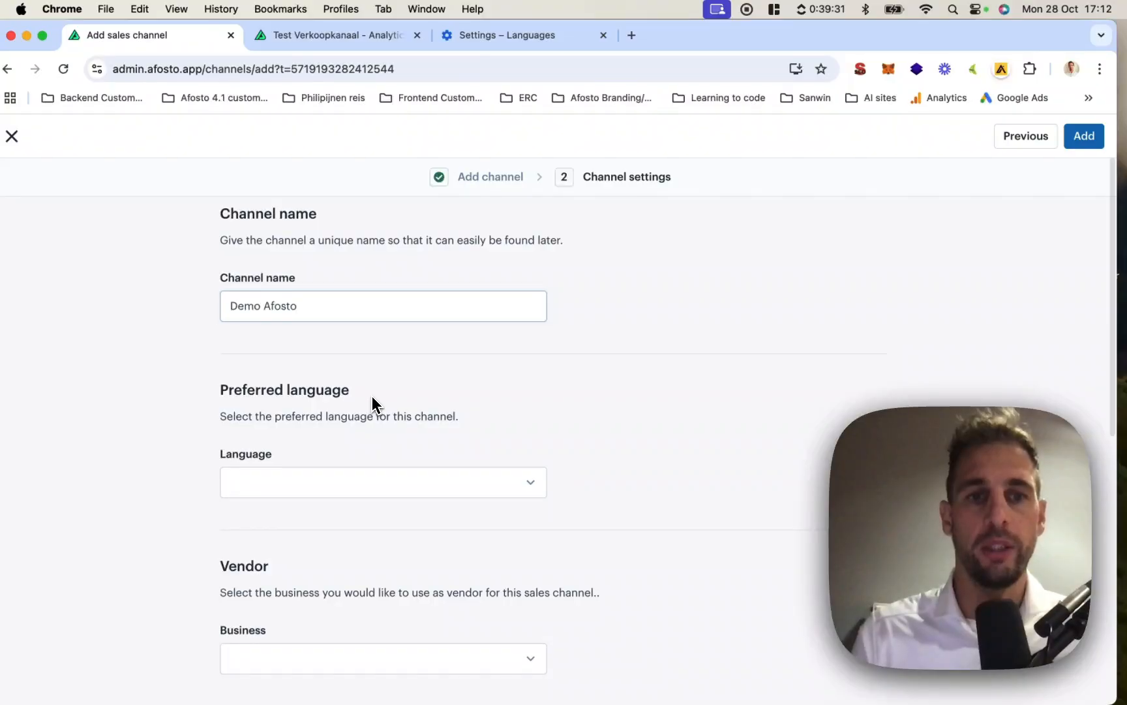
{"action": "scroll", "coordinate": [373, 396], "scroll_direction": "up", "scroll_amount": 1}
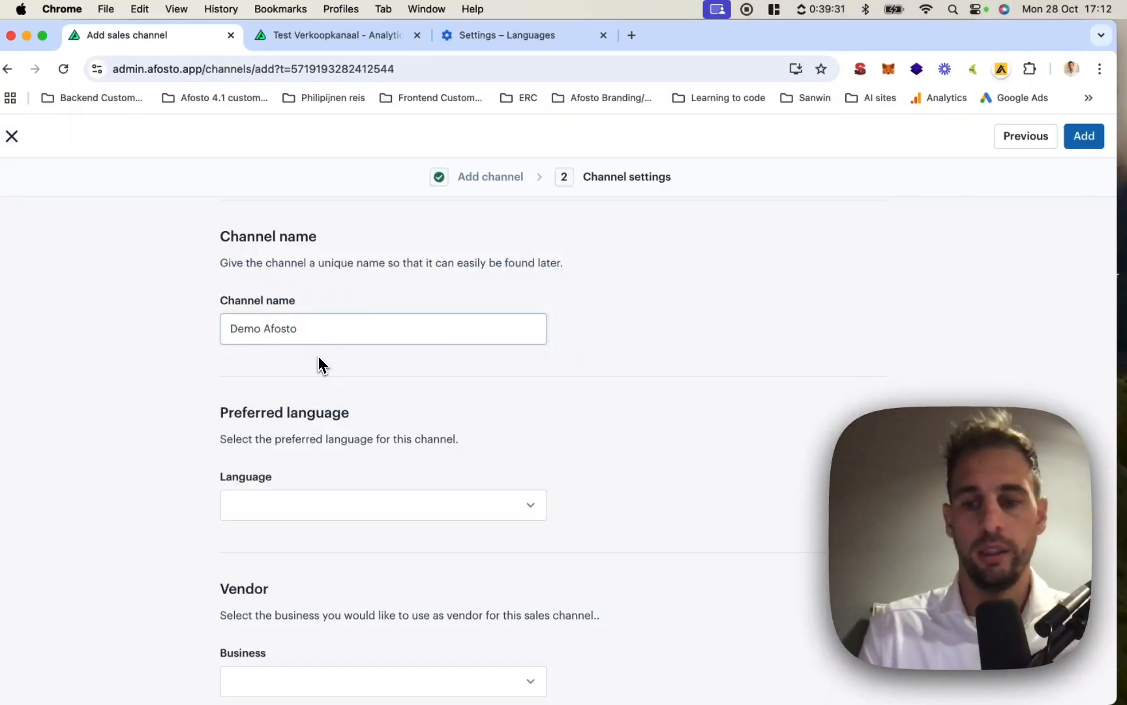
{"action": "type", "text": "|"}
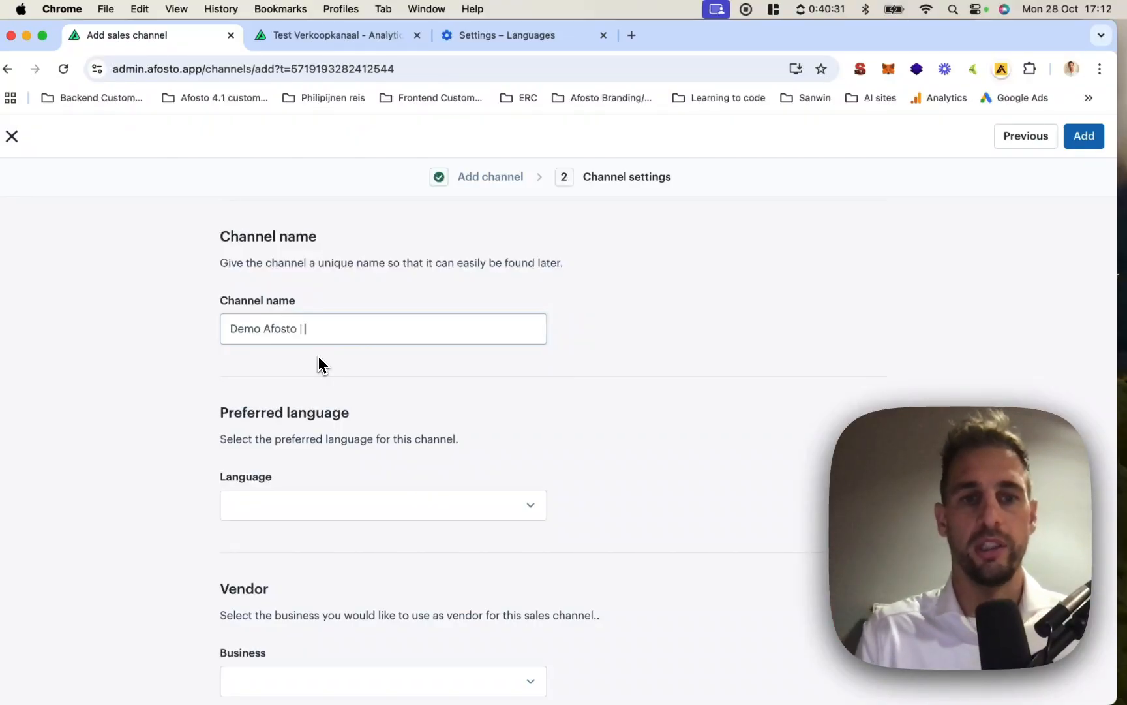
{"action": "key", "text": "BackSpace"}
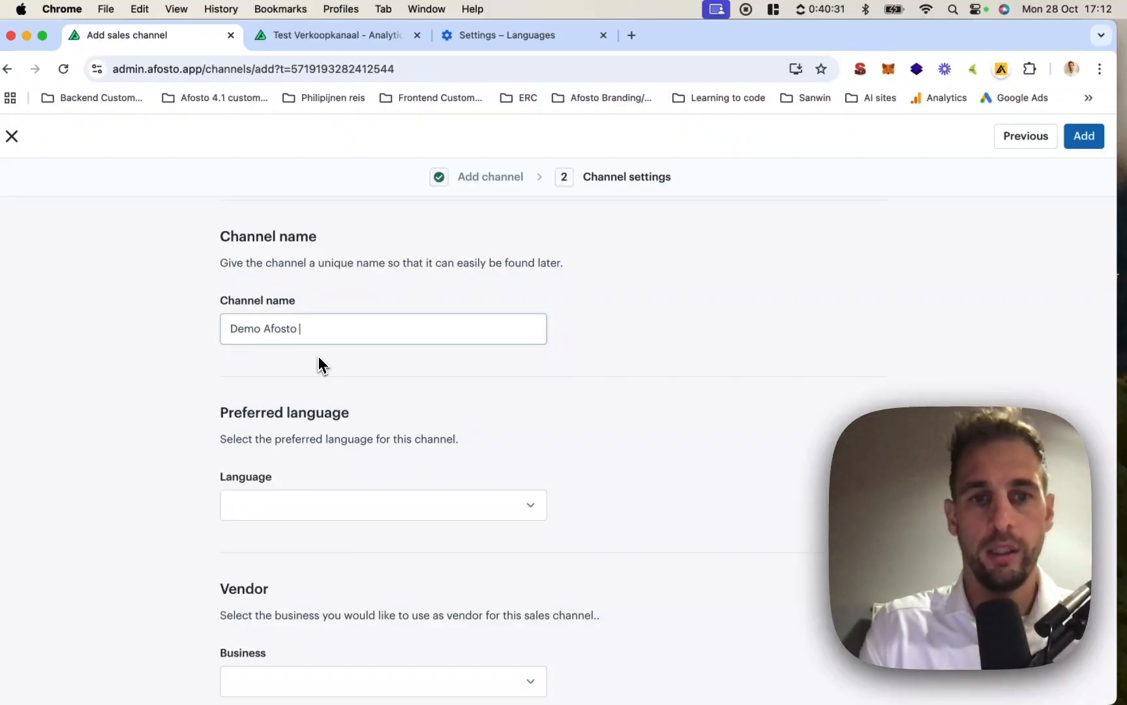
Set the channel's preferred language to Australian English
{"action": "scroll", "coordinate": [303, 373], "scroll_direction": "down", "scroll_amount": 3}
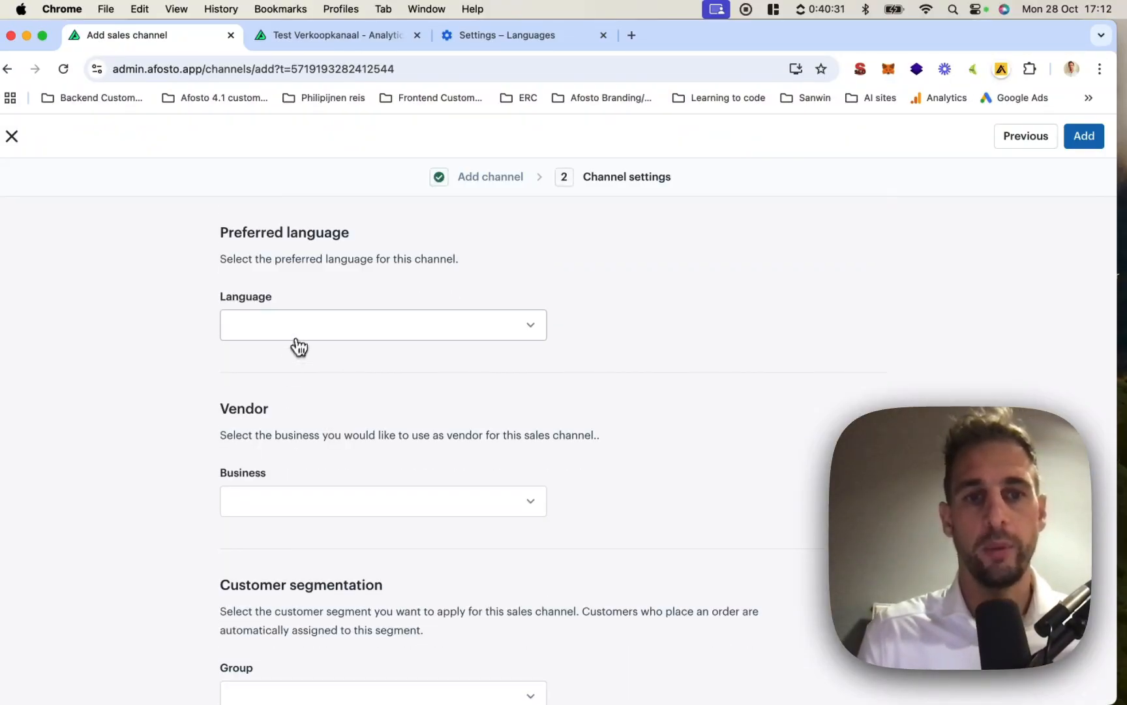
{"action": "left_click", "coordinate": [297, 333]}
{"action": "type", "text": "engl"}
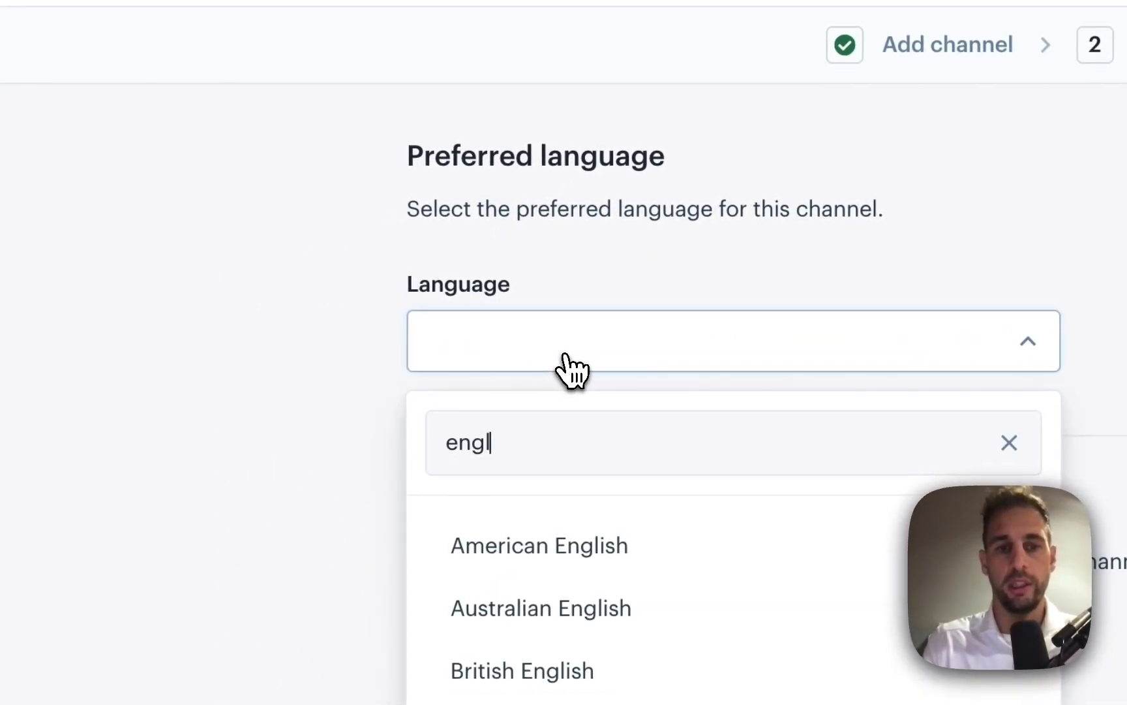
{"action": "type", "text": "i"}
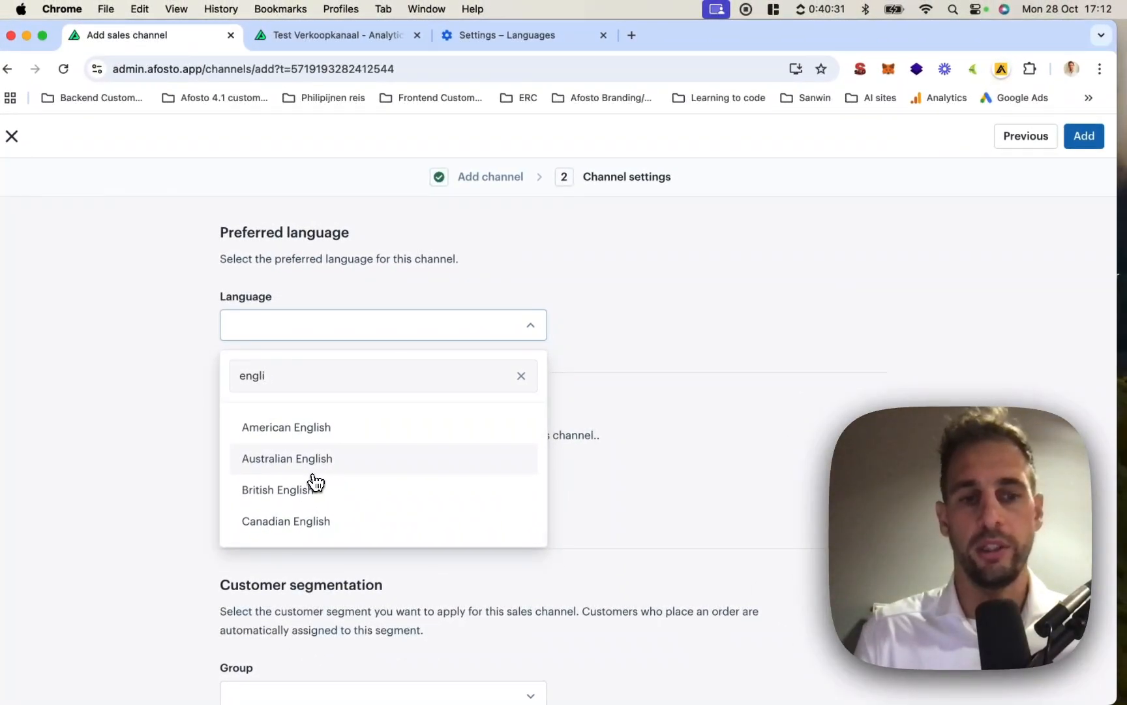
{"action": "left_click", "coordinate": [314, 472]}
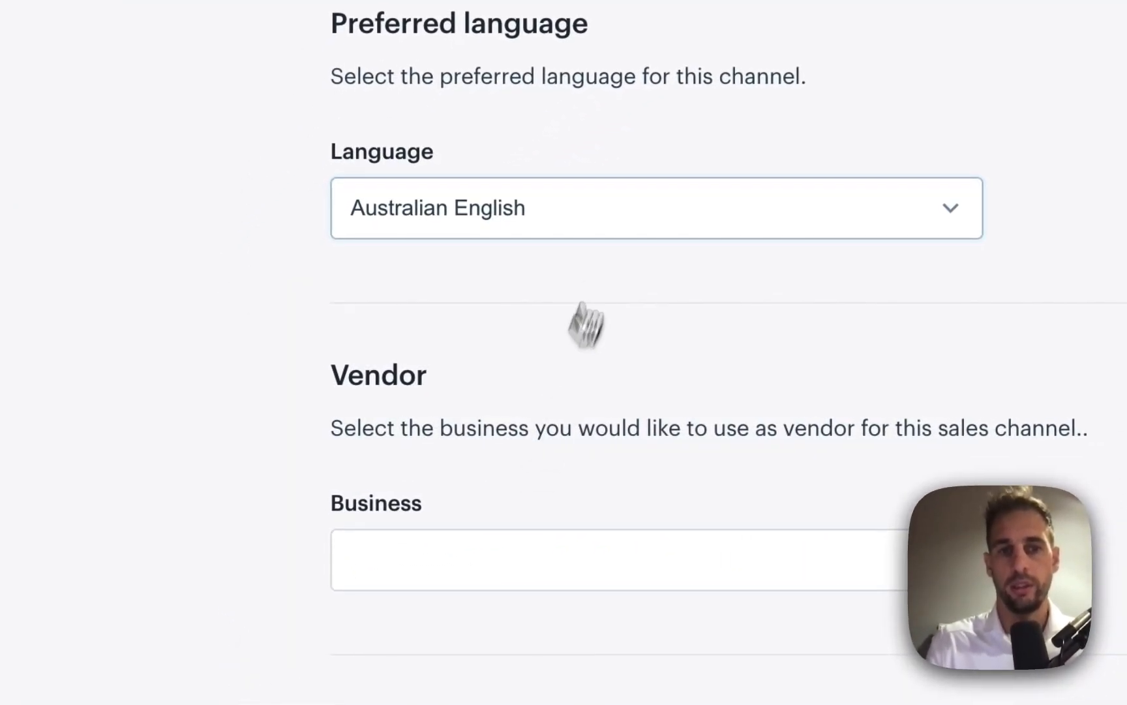
Change the channel's preferred language to American English
{"action": "left_click", "coordinate": [617, 218]}
{"action": "type", "text": "engli"}
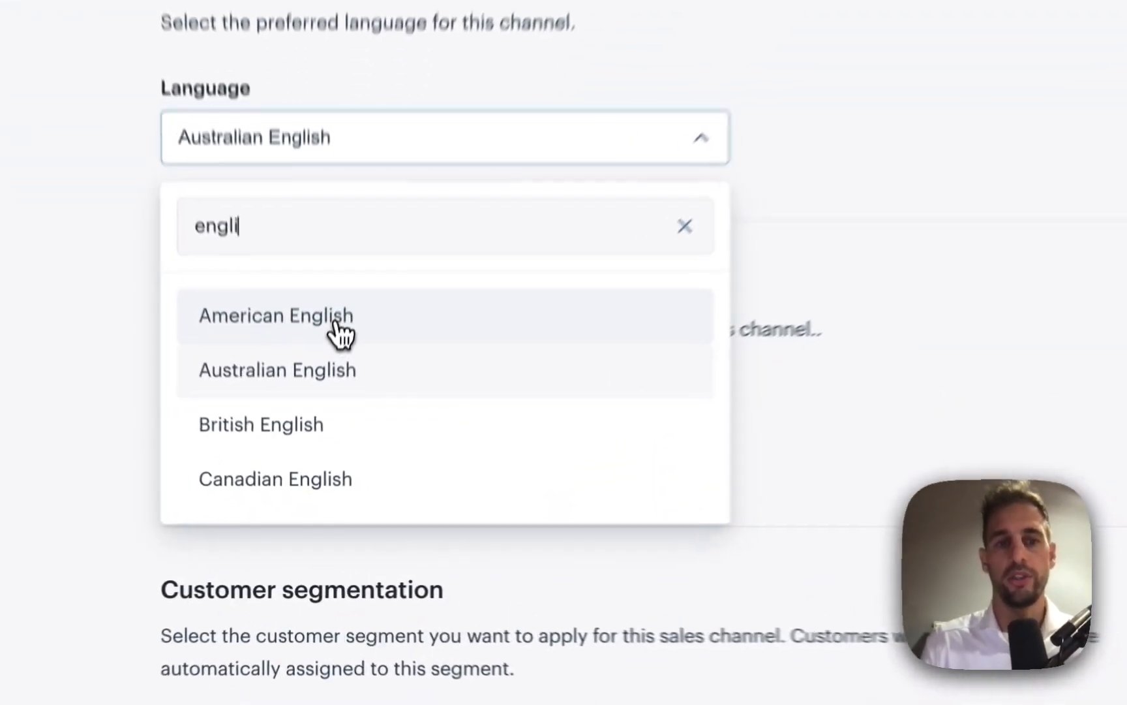
{"action": "left_click", "coordinate": [334, 323]}
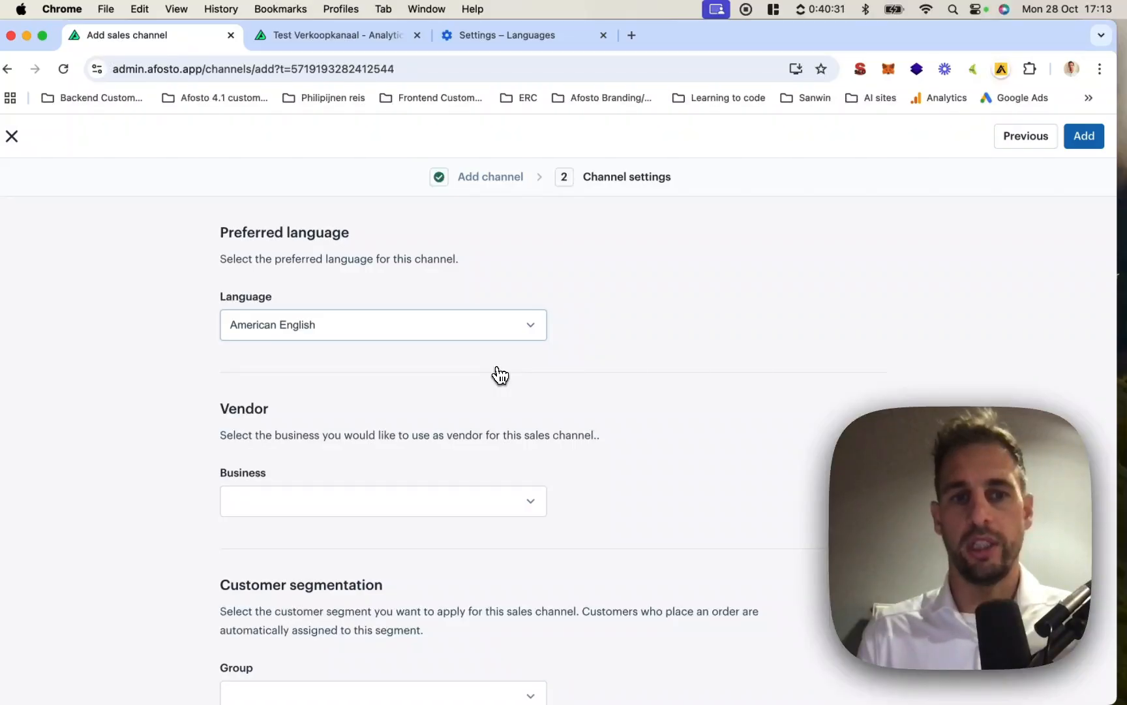
Select Afosto HQ as the vendor business for the sales channel
{"action": "scroll", "coordinate": [499, 371], "scroll_direction": "down", "scroll_amount": 2}
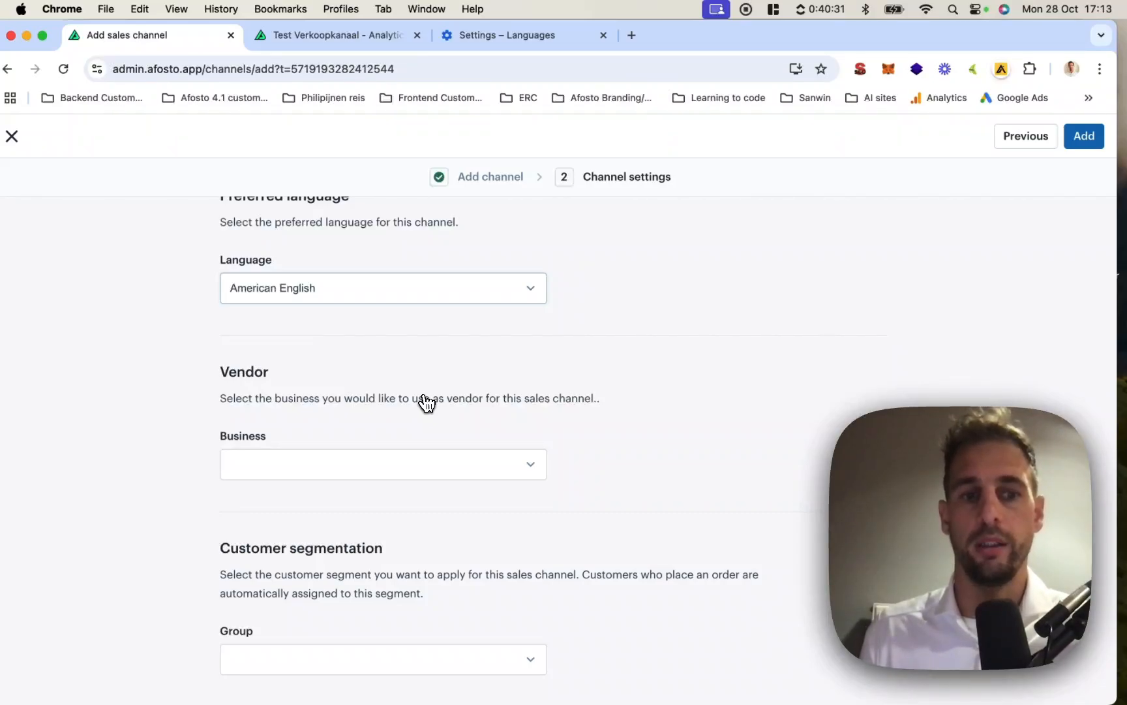
{"action": "scroll", "coordinate": [426, 402], "scroll_direction": "down", "scroll_amount": 2}
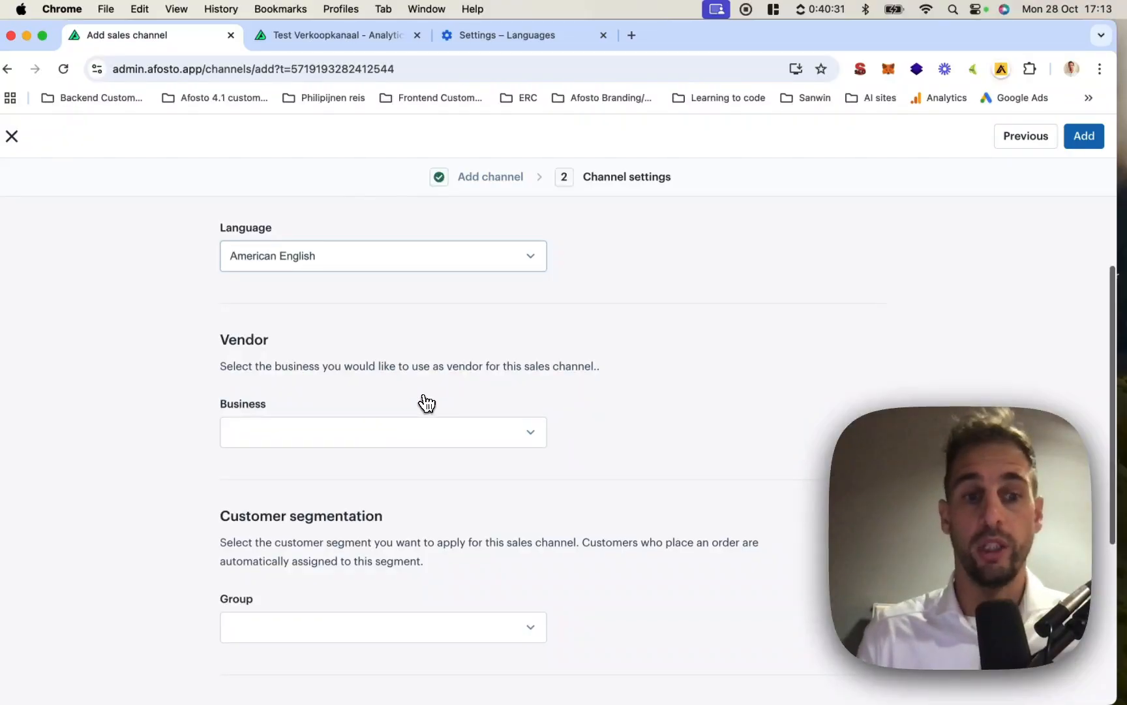
{"action": "scroll", "coordinate": [426, 402], "scroll_direction": "down", "scroll_amount": 1}
{"action": "scroll", "coordinate": [427, 403], "scroll_direction": "down", "scroll_amount": 2}
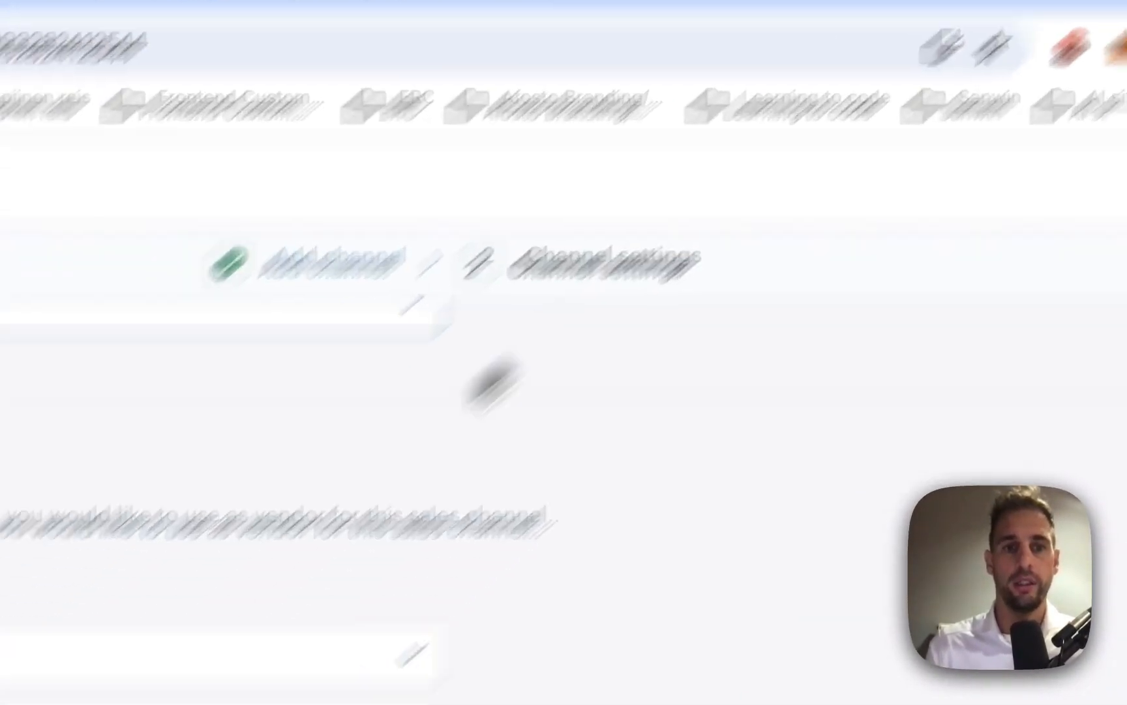
{"action": "left_click", "coordinate": [456, 330]}
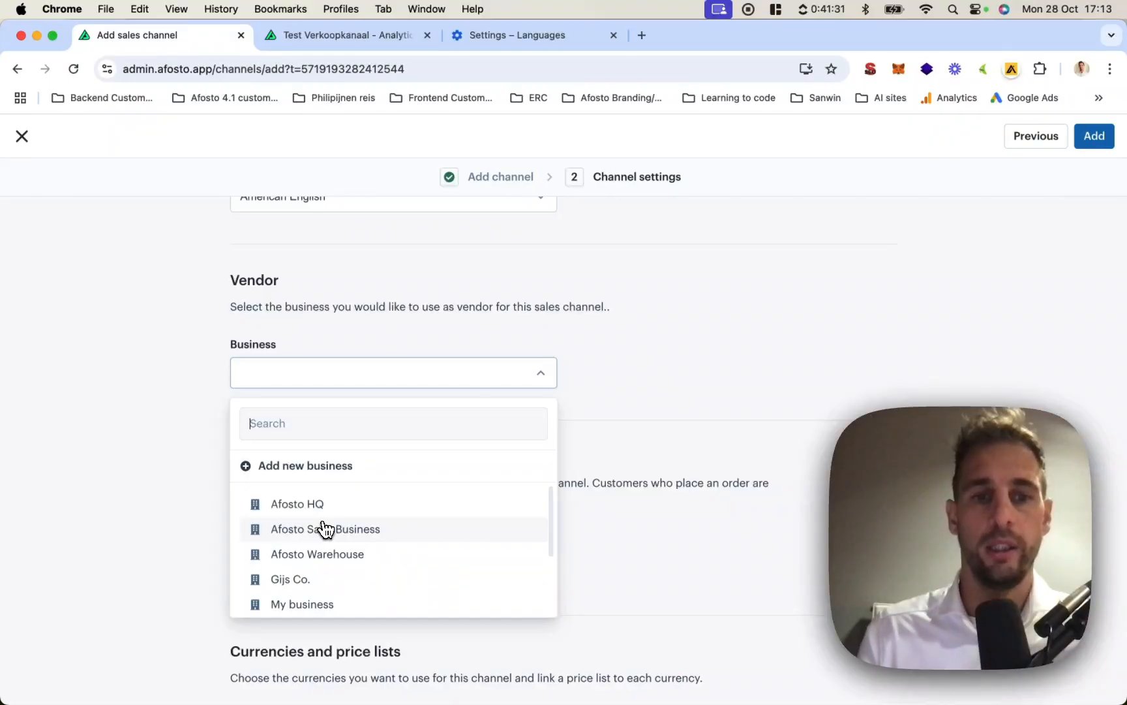
{"action": "left_click", "coordinate": [783, 457]}
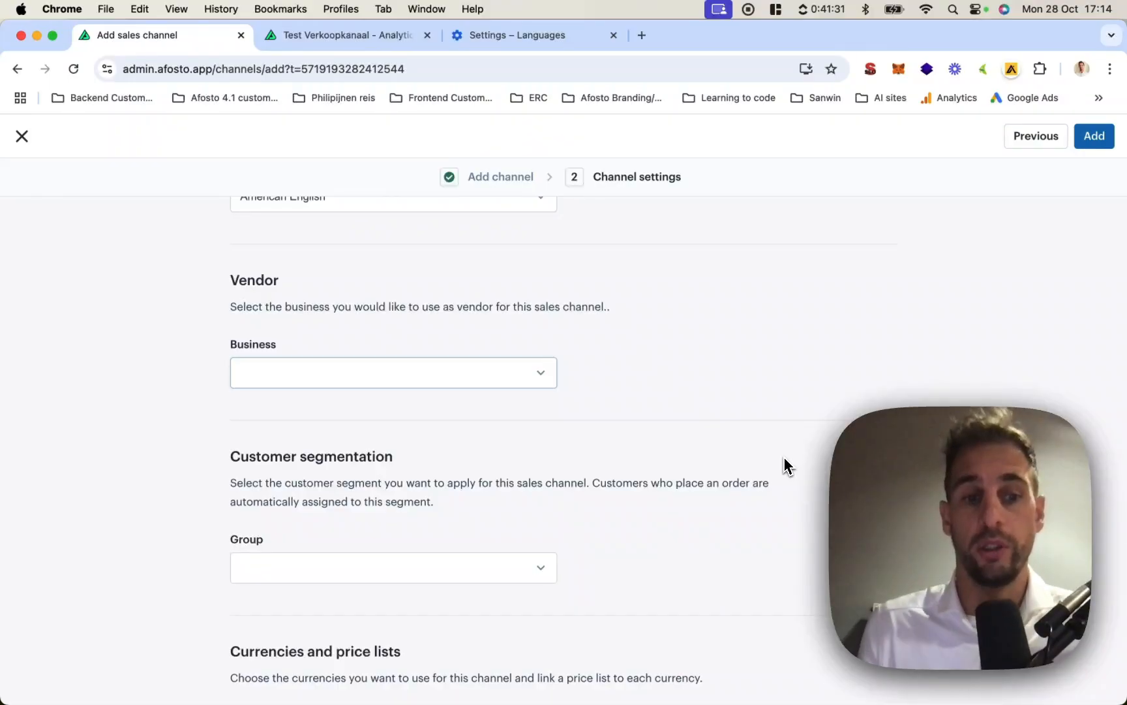
{"action": "scroll", "coordinate": [785, 466], "scroll_direction": "down", "scroll_amount": 3}
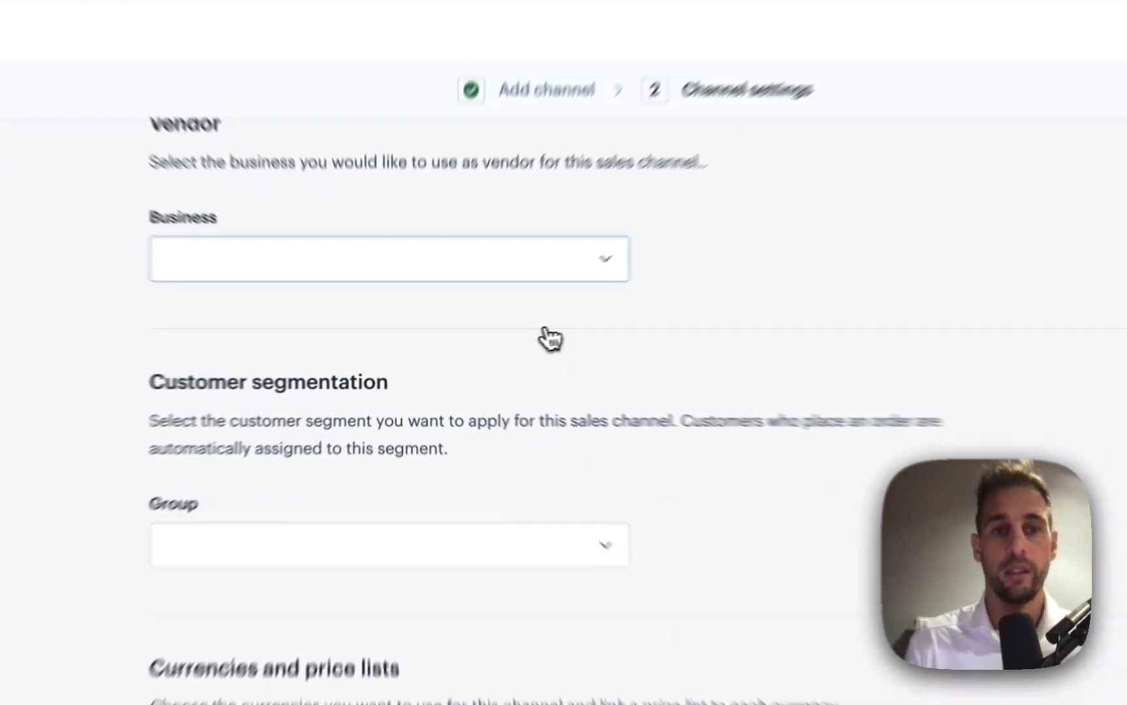
{"action": "left_click", "coordinate": [499, 269]}
{"action": "left_click", "coordinate": [335, 456]}
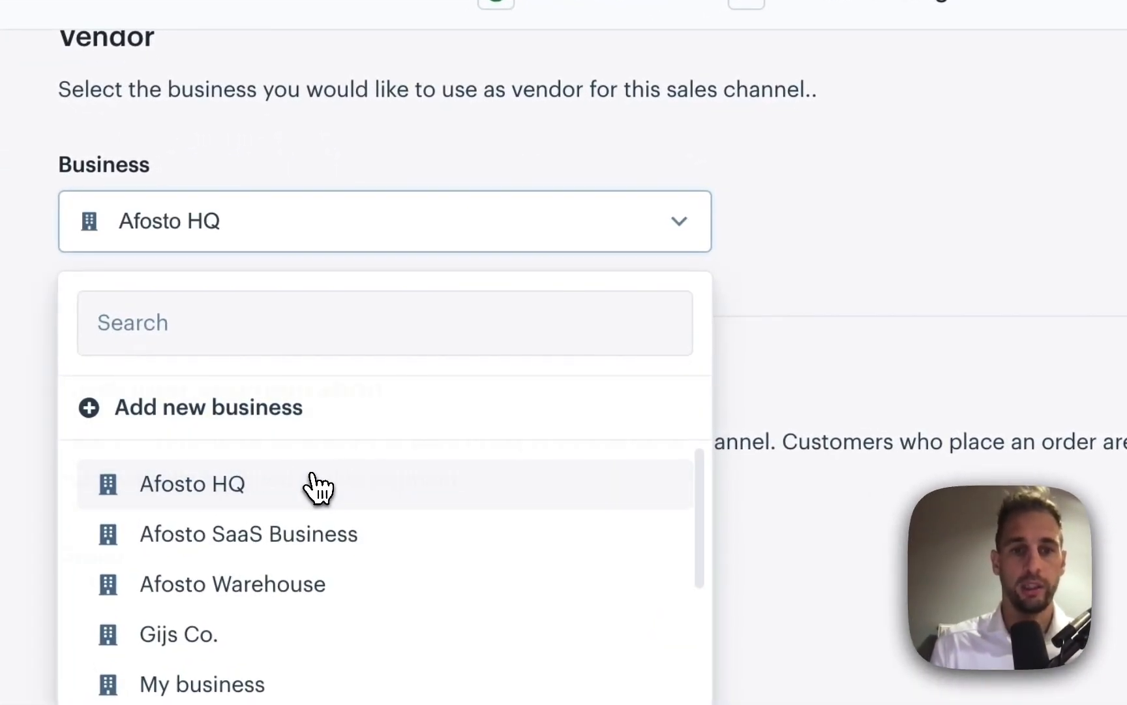
Assign the New Afosto Group customer segment to the sales channel
{"action": "scroll", "coordinate": [547, 491], "scroll_direction": "down", "scroll_amount": 3}
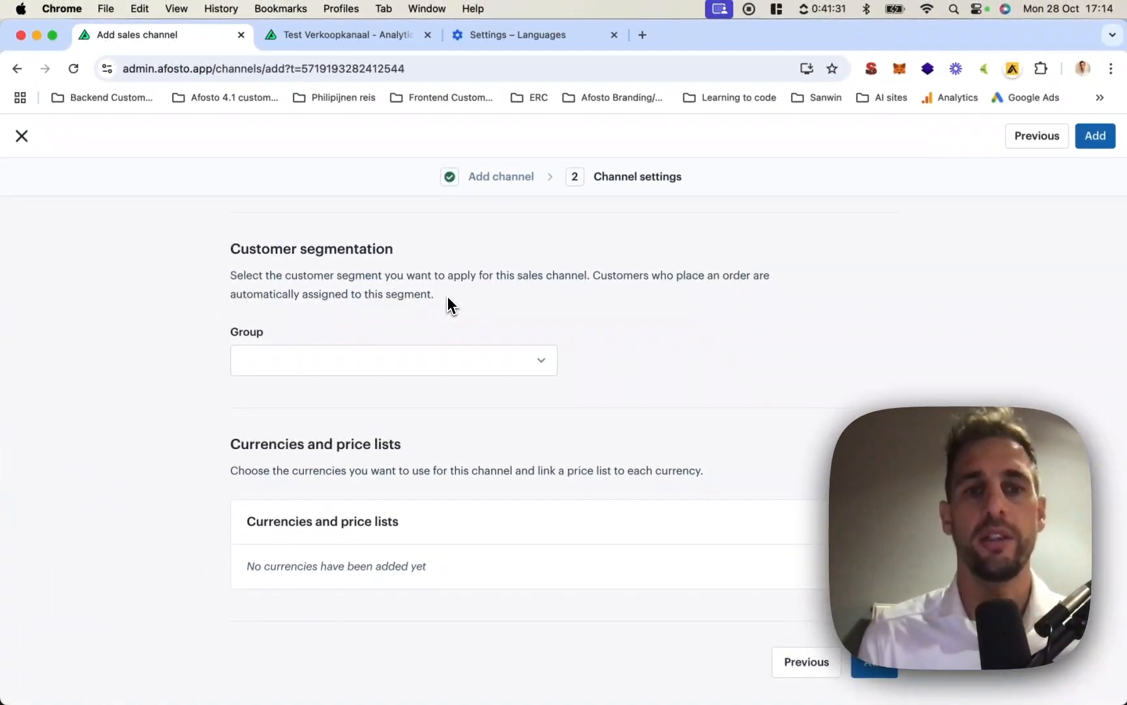
{"action": "left_click", "coordinate": [377, 369]}
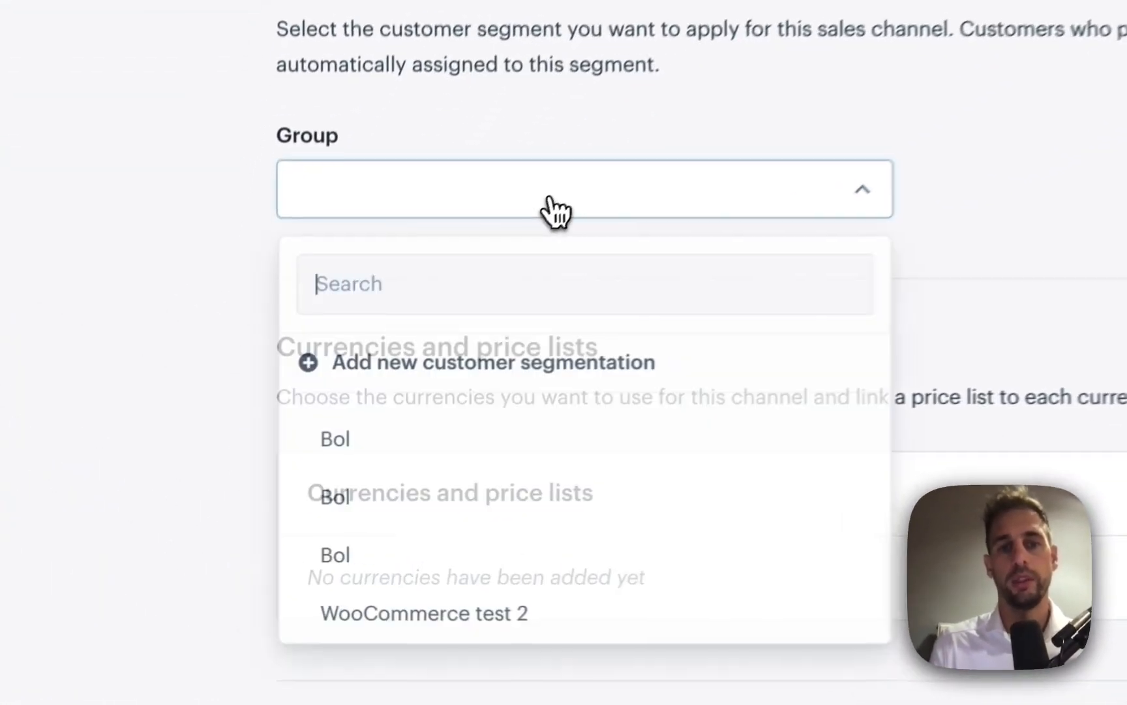
{"action": "scroll", "coordinate": [561, 522], "scroll_direction": "down", "scroll_amount": 2}
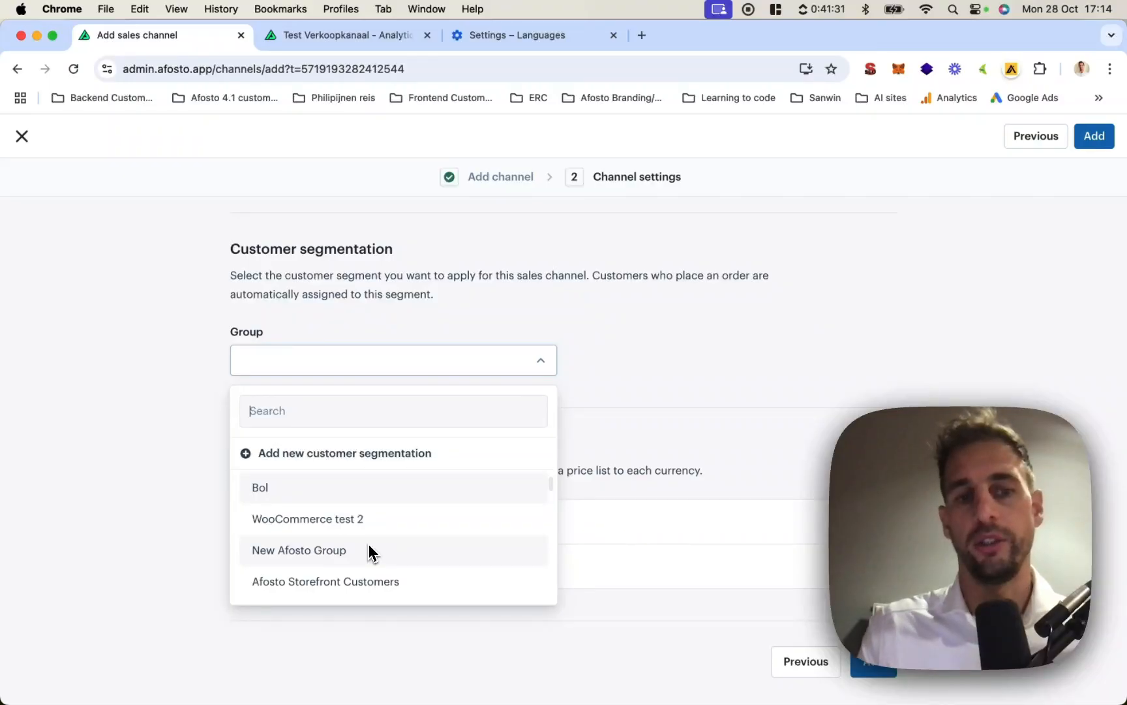
{"action": "scroll", "coordinate": [370, 546], "scroll_direction": "down", "scroll_amount": 1}
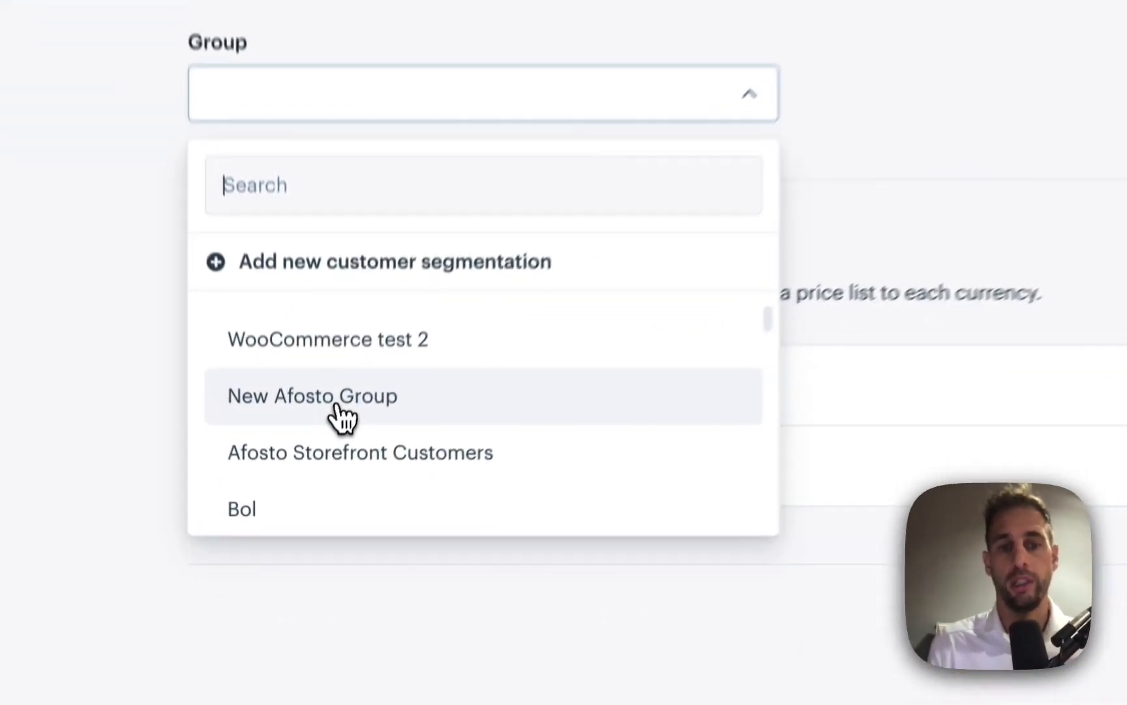
{"action": "left_click", "coordinate": [341, 416]}
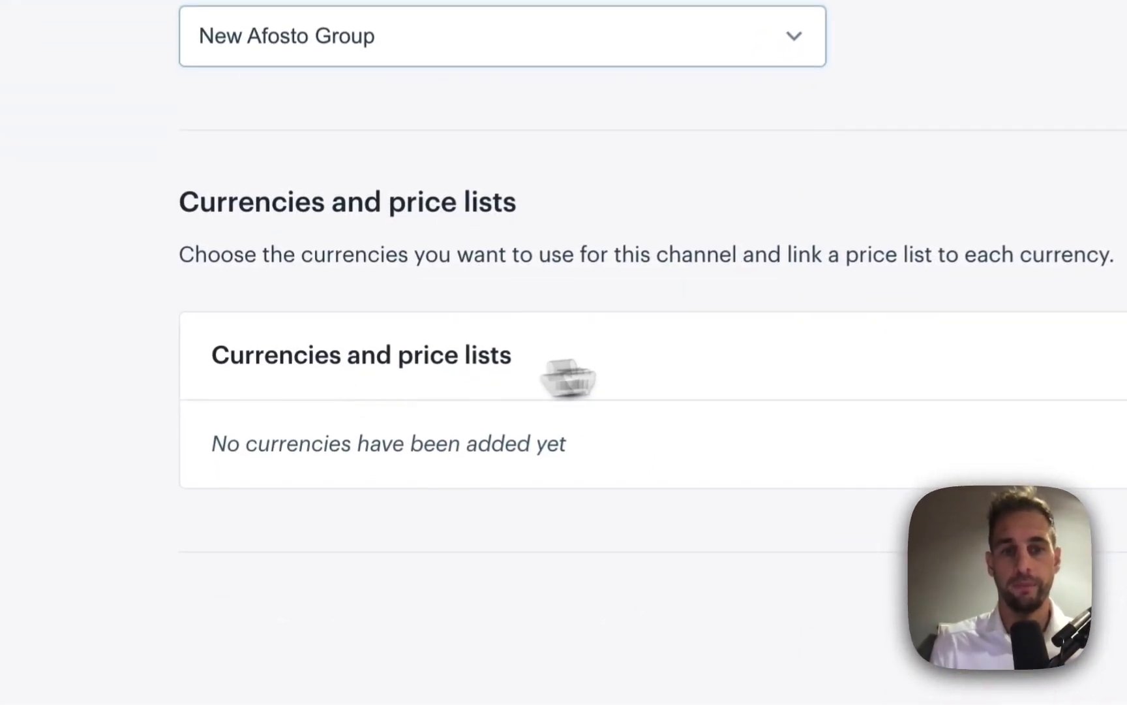
Start adding a currency to the sales channel and select US Dollar ($)
{"action": "scroll", "coordinate": [725, 355], "scroll_direction": "down", "scroll_amount": 1}
{"action": "left_click", "coordinate": [1100, 344]}
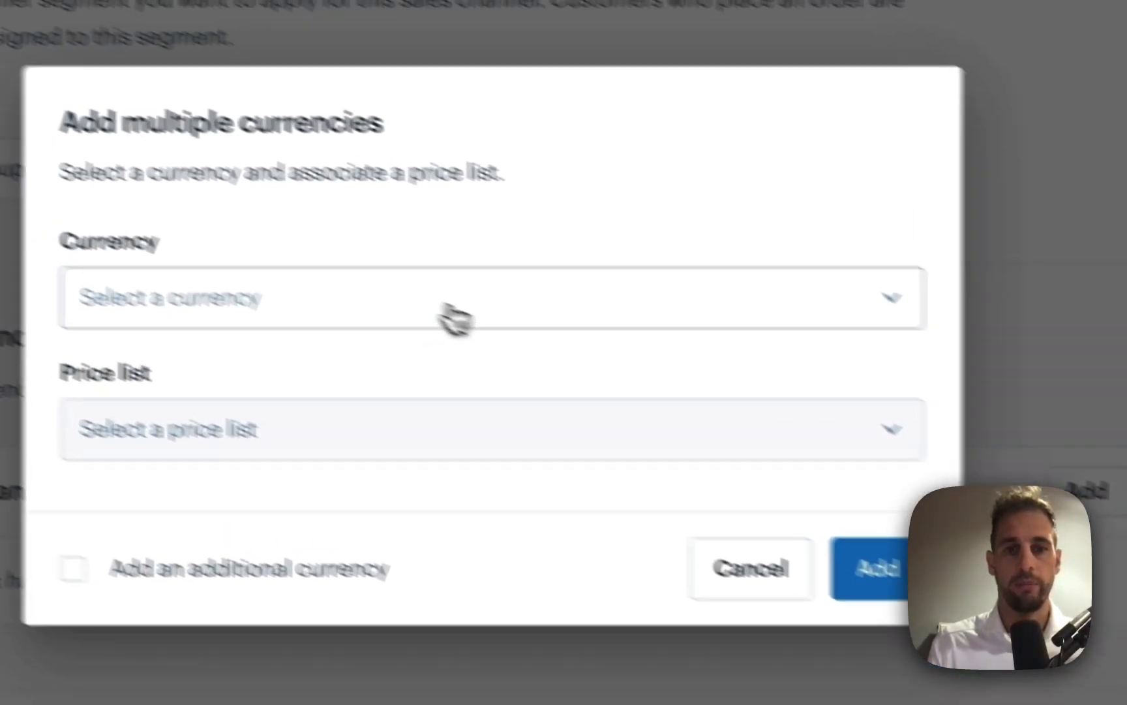
{"action": "left_click", "coordinate": [261, 223]}
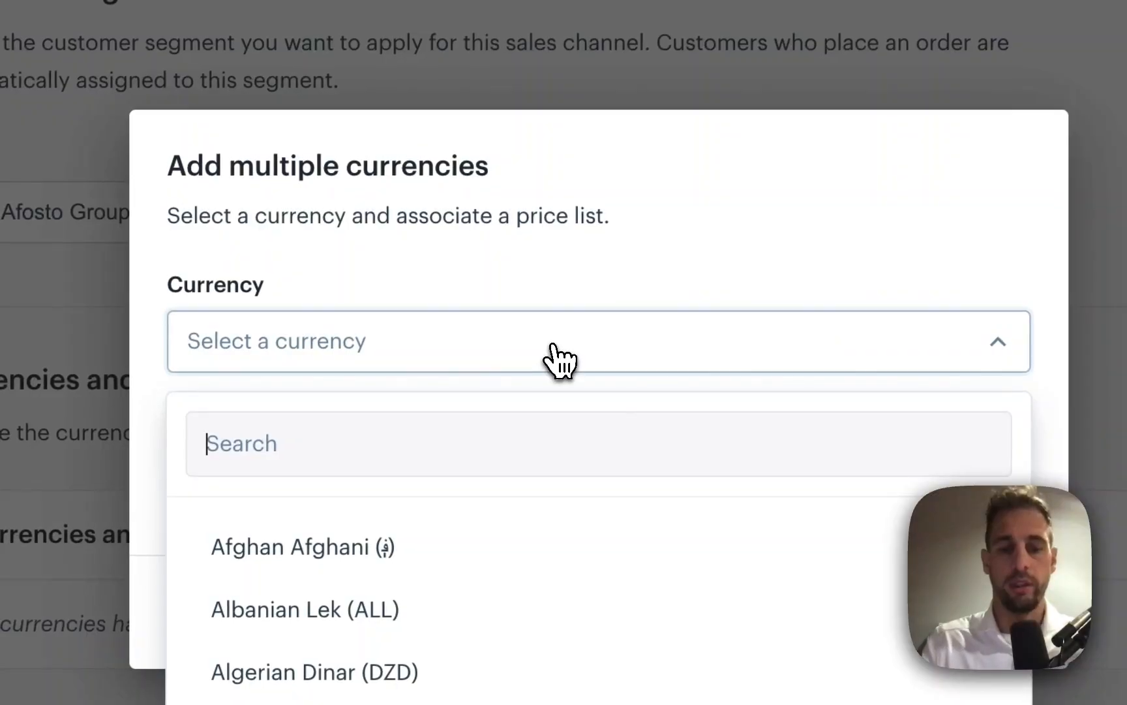
{"action": "type", "text": "dollar"}
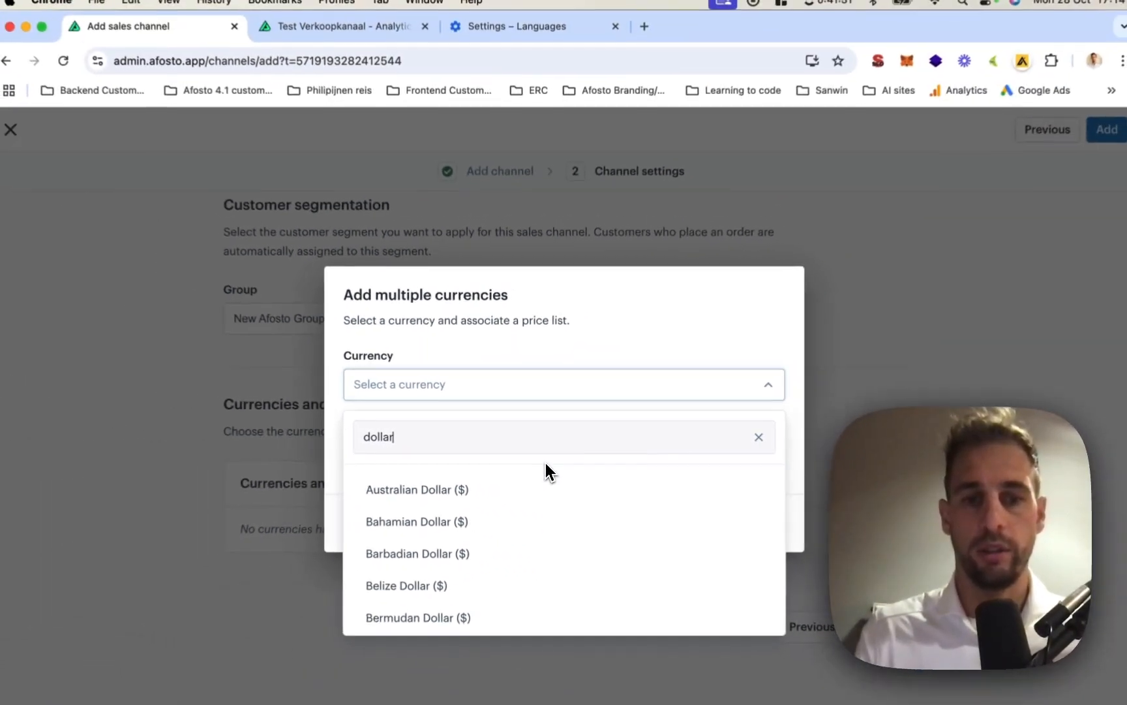
{"action": "scroll", "coordinate": [541, 646], "scroll_direction": "down", "scroll_amount": 3}
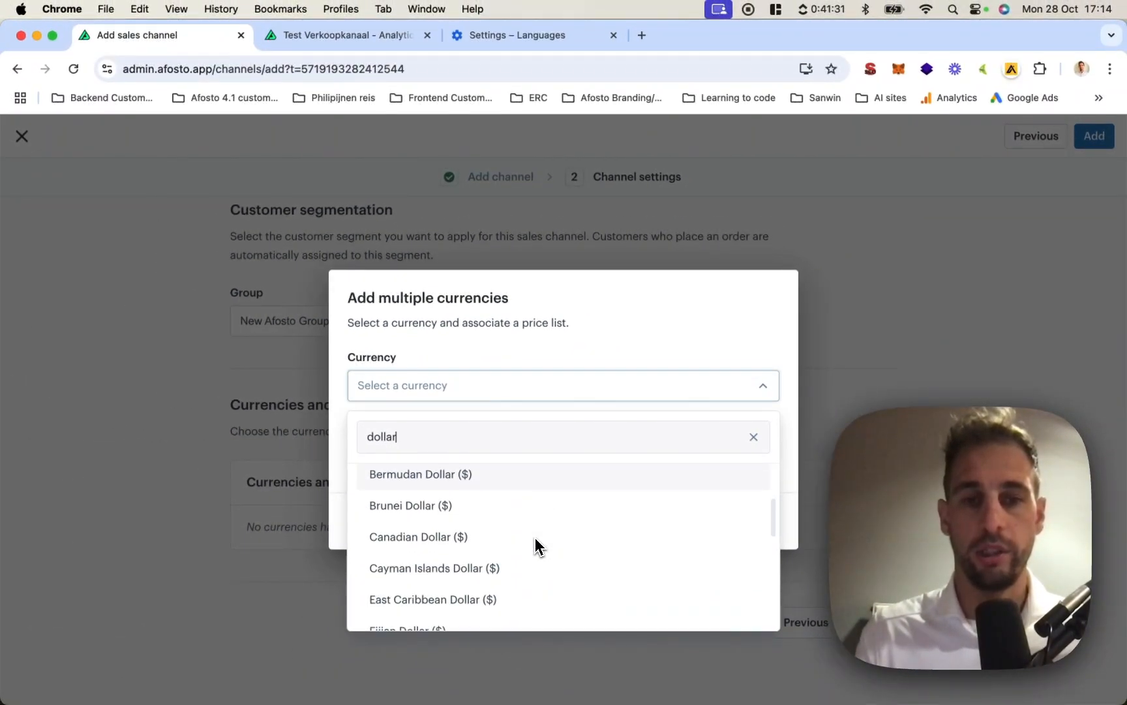
{"action": "scroll", "coordinate": [535, 542], "scroll_direction": "up", "scroll_amount": 5}
{"action": "key", "text": "super+a"}
{"action": "type", "text": "usd"}
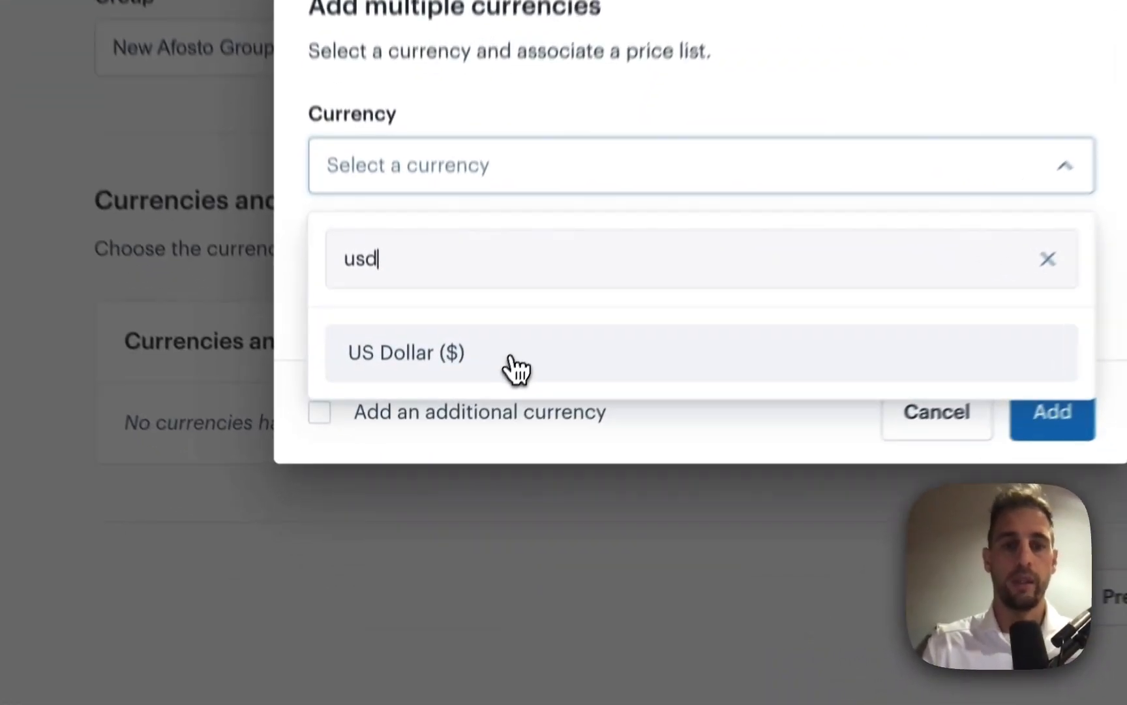
{"action": "left_click", "coordinate": [466, 498]}
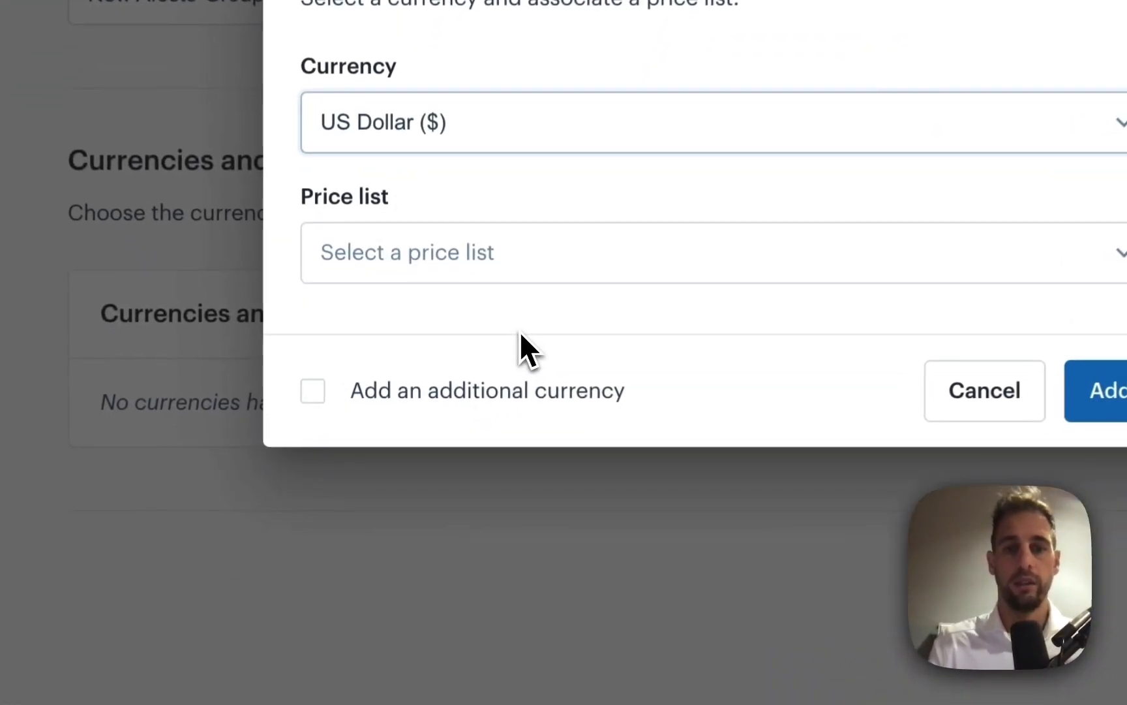
Link the Testing price list to the currency, add the pair, and finish creating the sales channel
{"action": "left_click", "coordinate": [463, 453]}
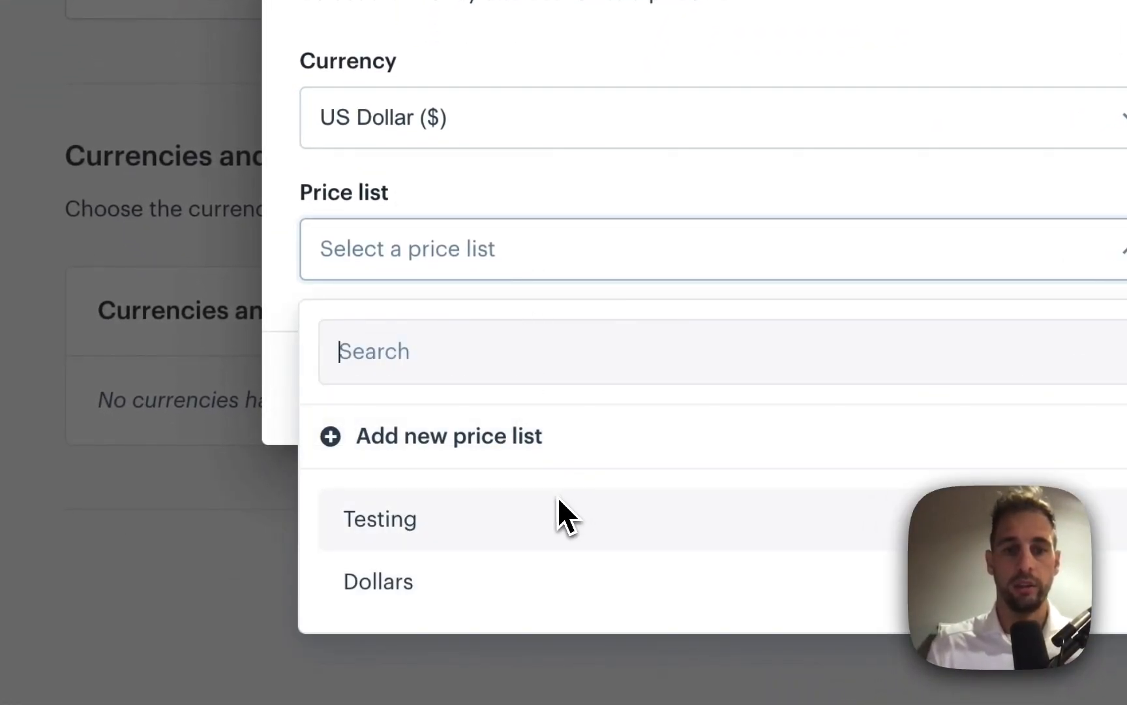
{"action": "left_click", "coordinate": [749, 506]}
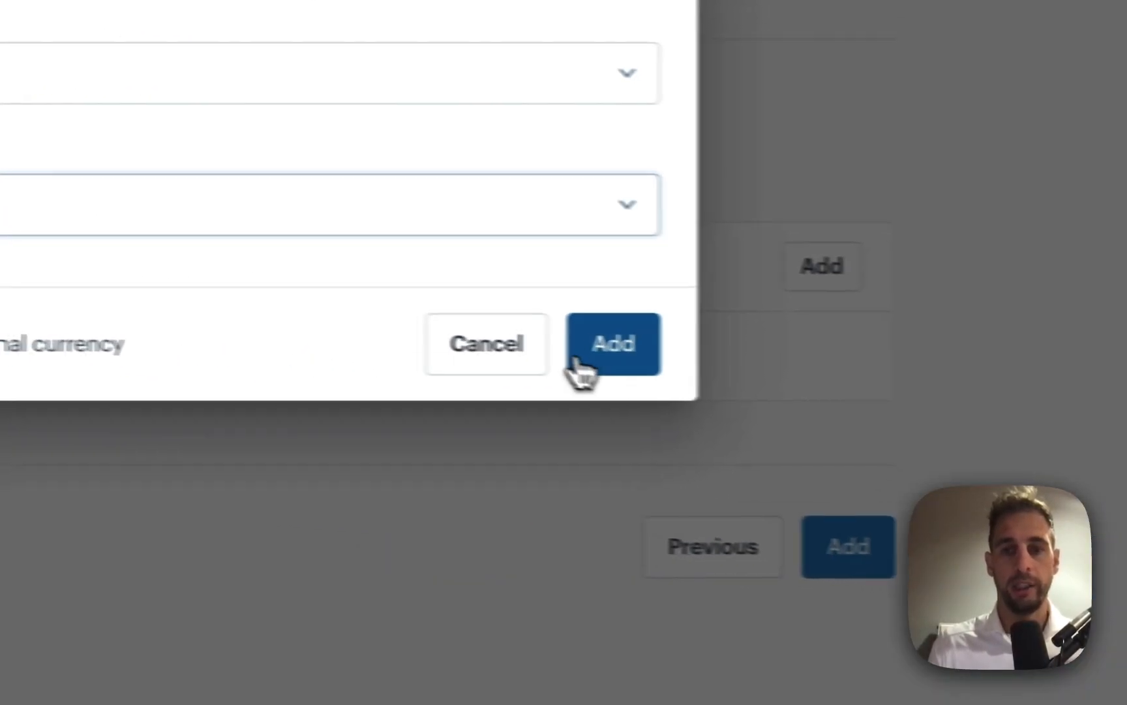
{"action": "left_click", "coordinate": [1086, 401]}
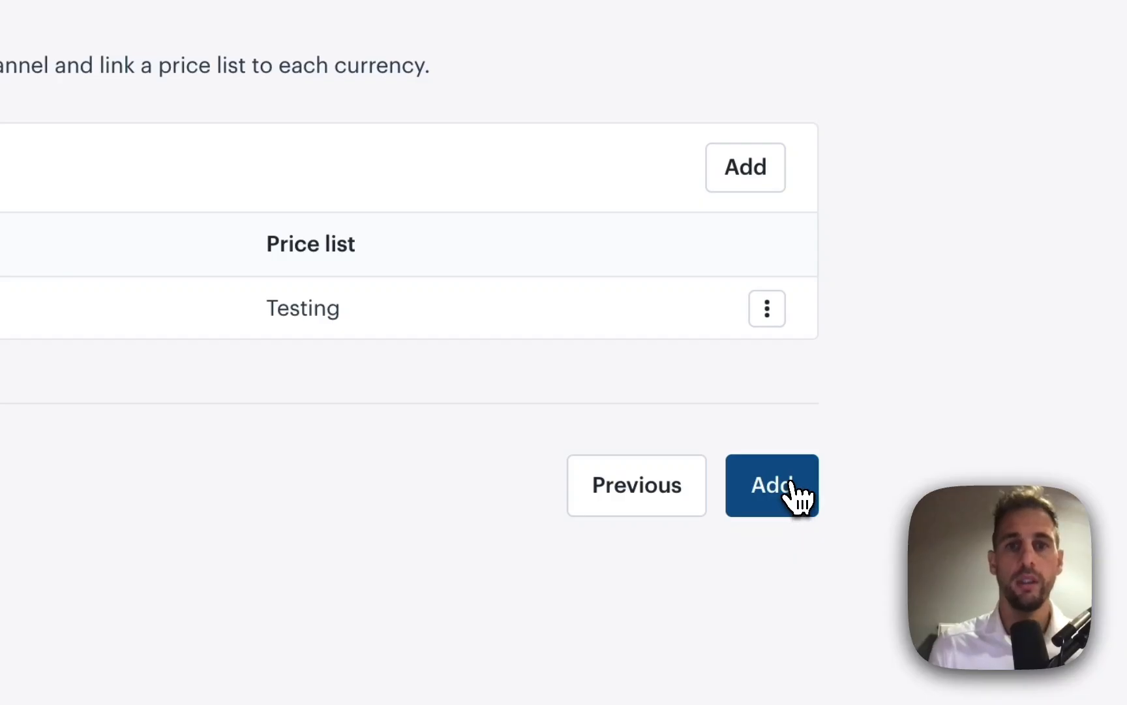
{"action": "left_click", "coordinate": [794, 497]}
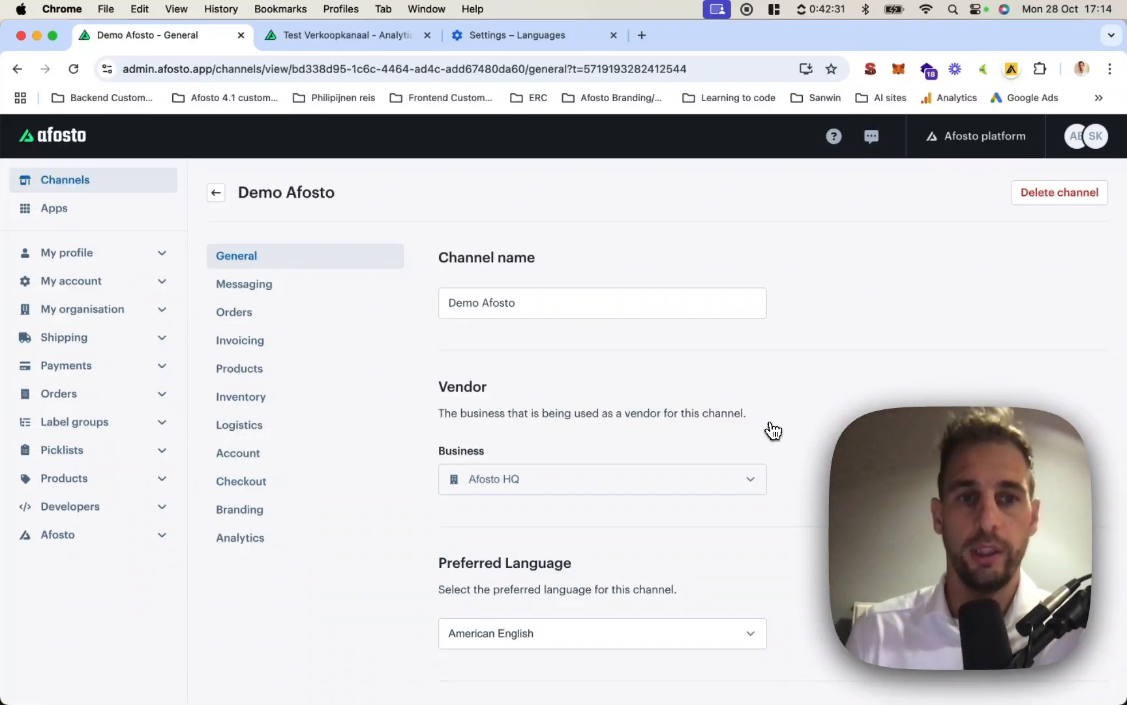
Review the new channel's general settings, including the website, privacy agreement and terms and conditions URLs
{"action": "scroll", "coordinate": [616, 405], "scroll_direction": "down", "scroll_amount": 6}
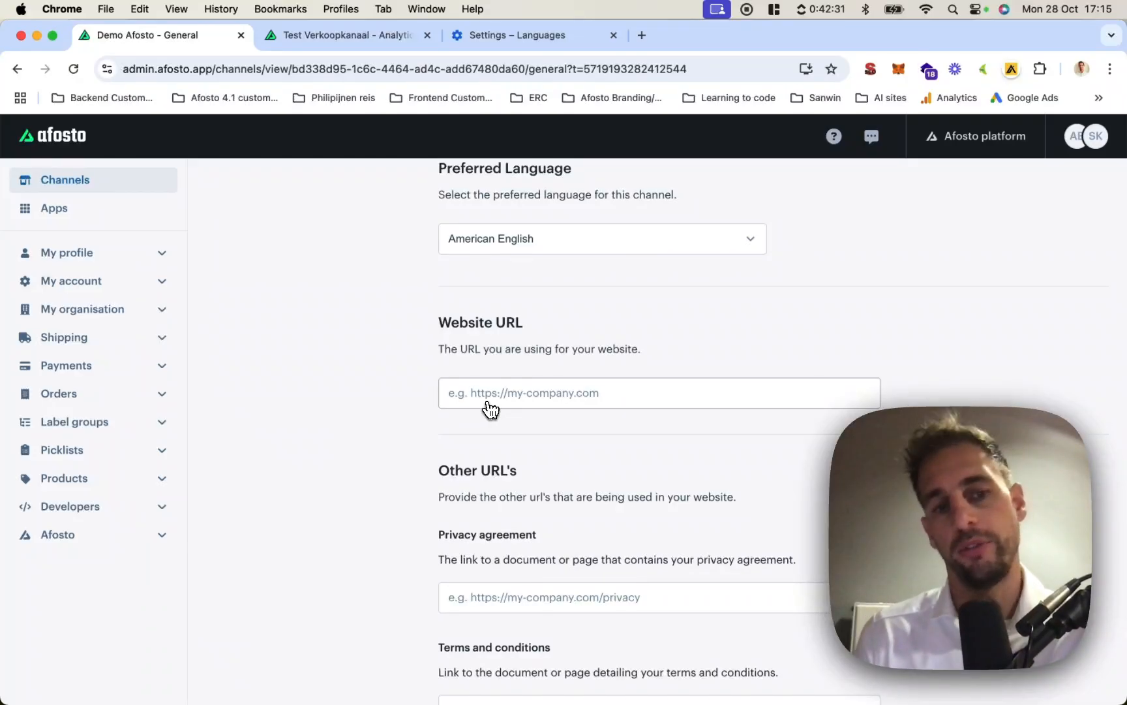
{"action": "scroll", "coordinate": [490, 410], "scroll_direction": "down", "scroll_amount": 5}
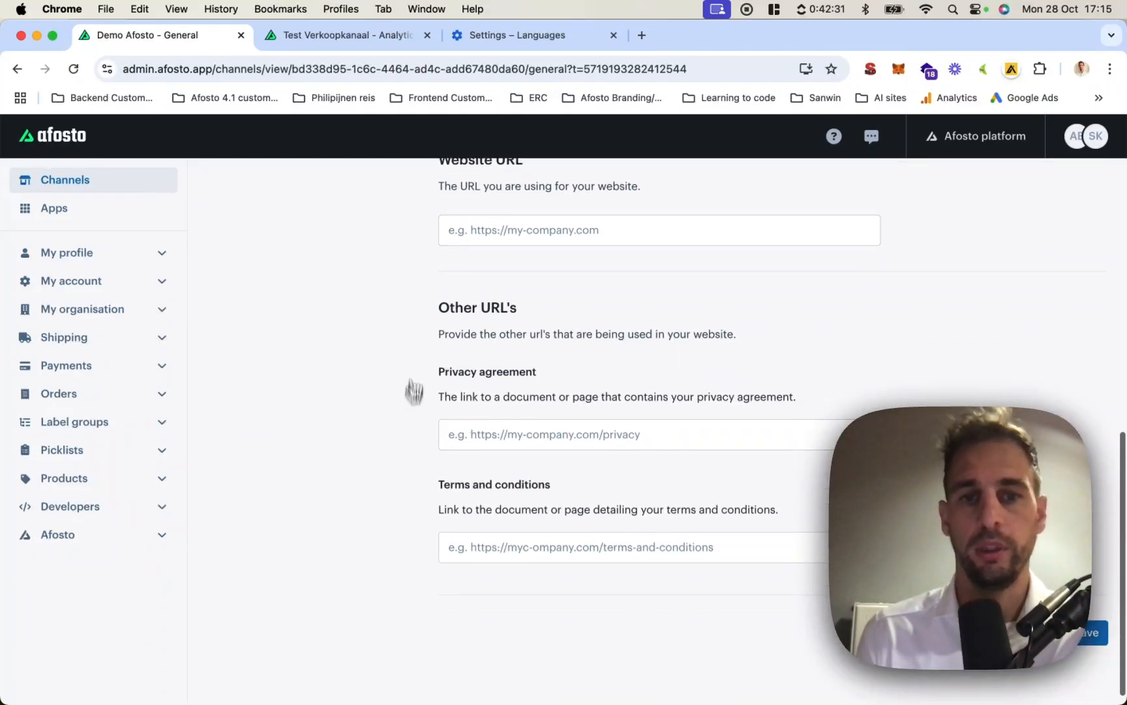
{"action": "scroll", "coordinate": [471, 422], "scroll_direction": "down", "scroll_amount": 1}
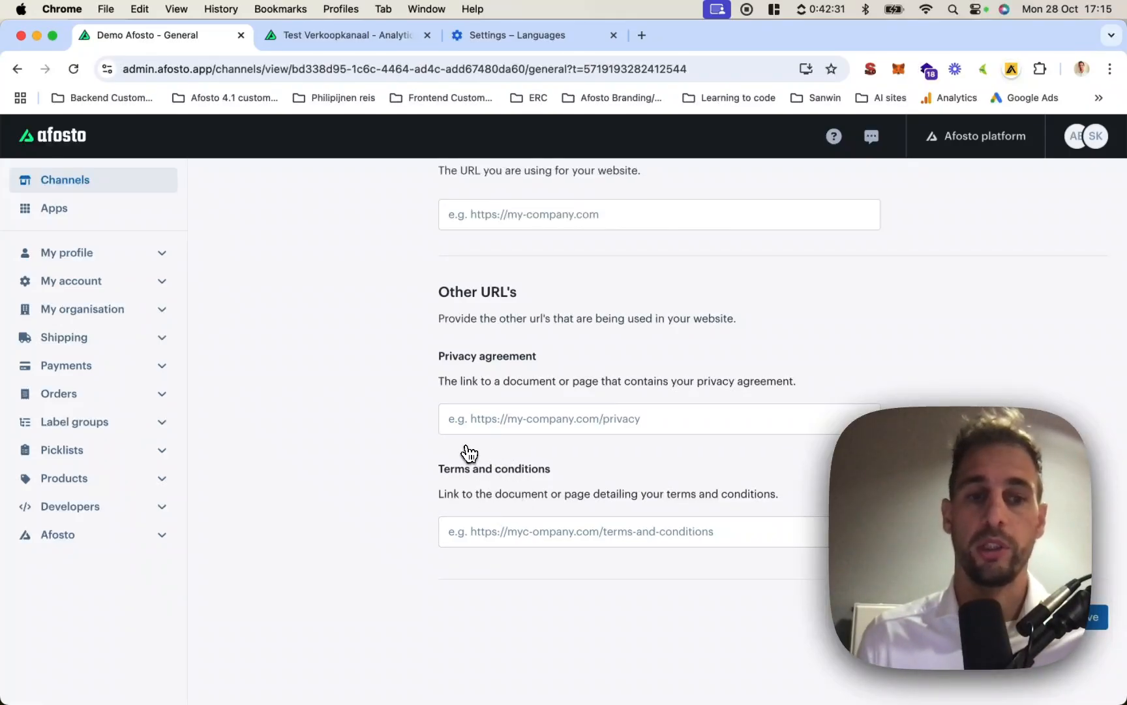
{"action": "scroll", "coordinate": [464, 450], "scroll_direction": "up", "scroll_amount": 10}
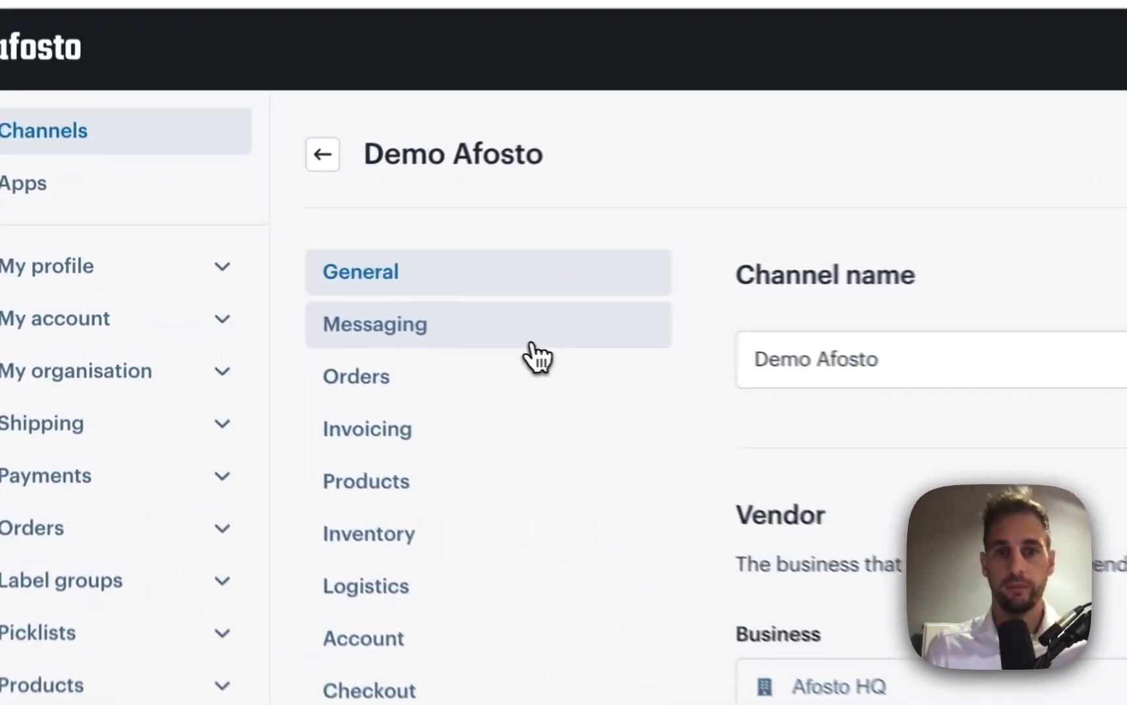
Open the channel's Messaging settings and review the sender name, the sender email choices and the email notification options
{"action": "left_click", "coordinate": [331, 292]}
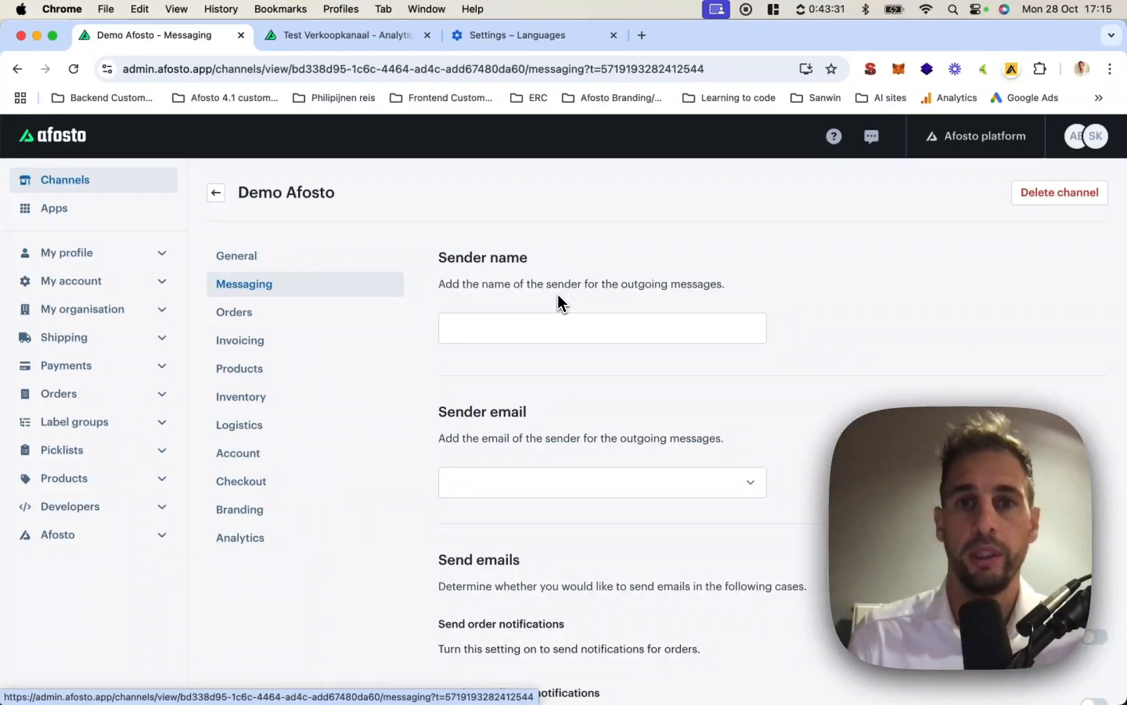
{"action": "scroll", "coordinate": [564, 436], "scroll_direction": "down", "scroll_amount": 2}
{"action": "left_click", "coordinate": [564, 429]}
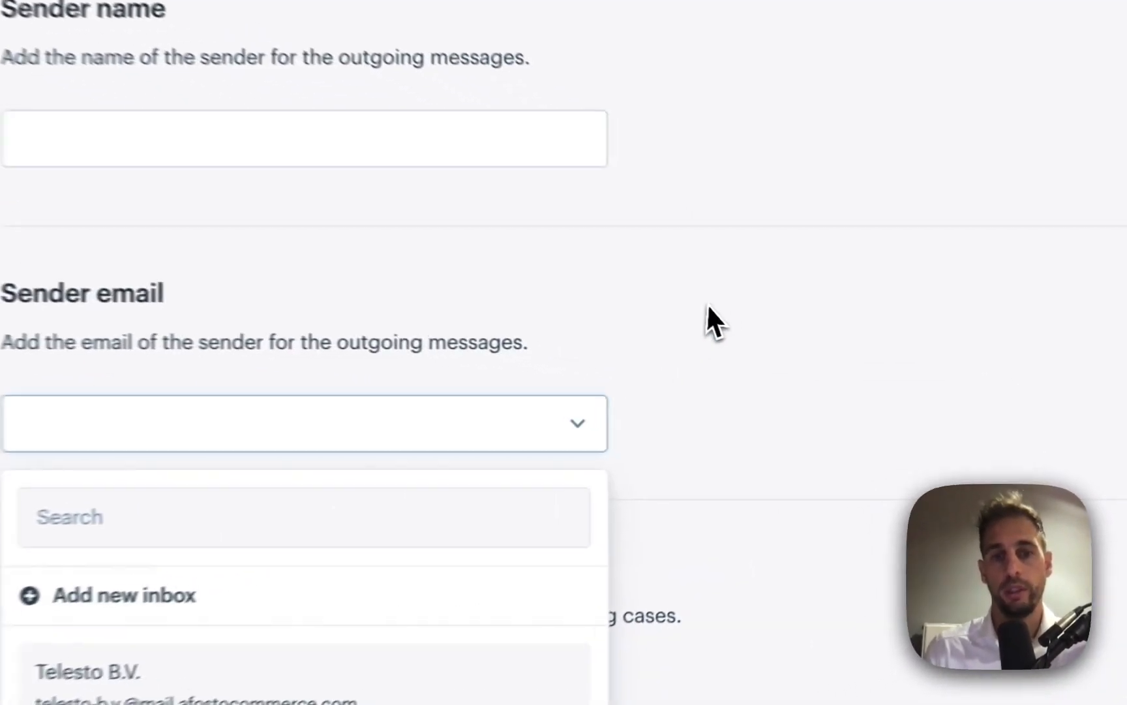
{"action": "left_click", "coordinate": [828, 355]}
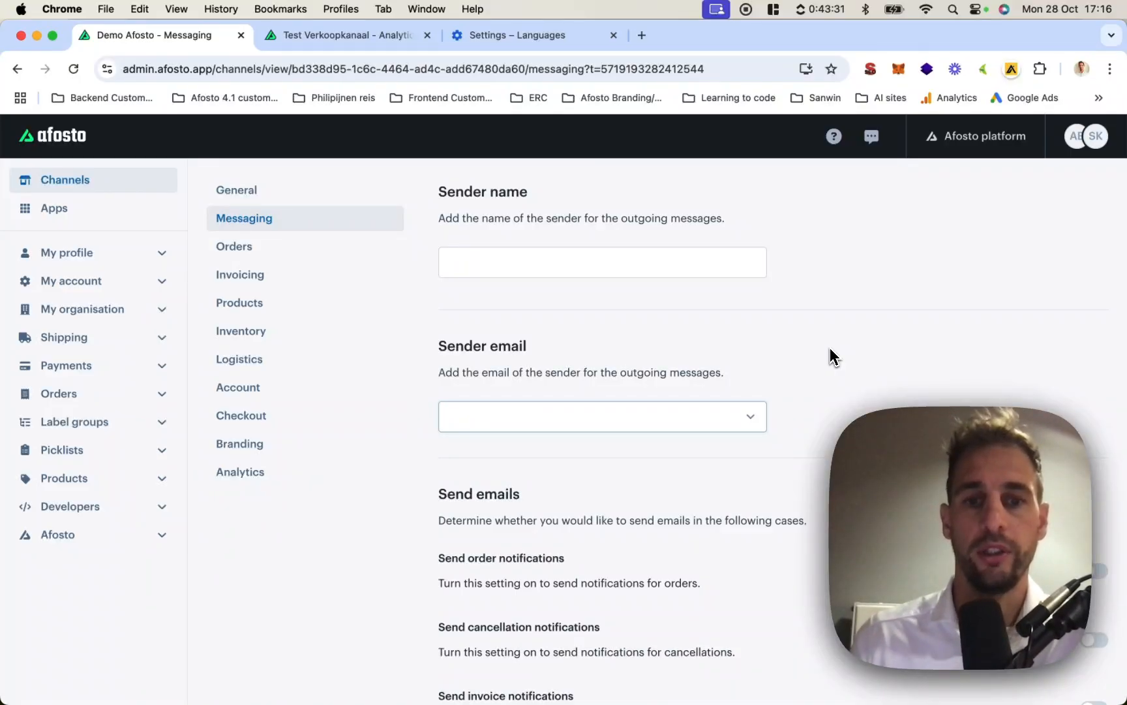
{"action": "scroll", "coordinate": [830, 348], "scroll_direction": "down", "scroll_amount": 5}
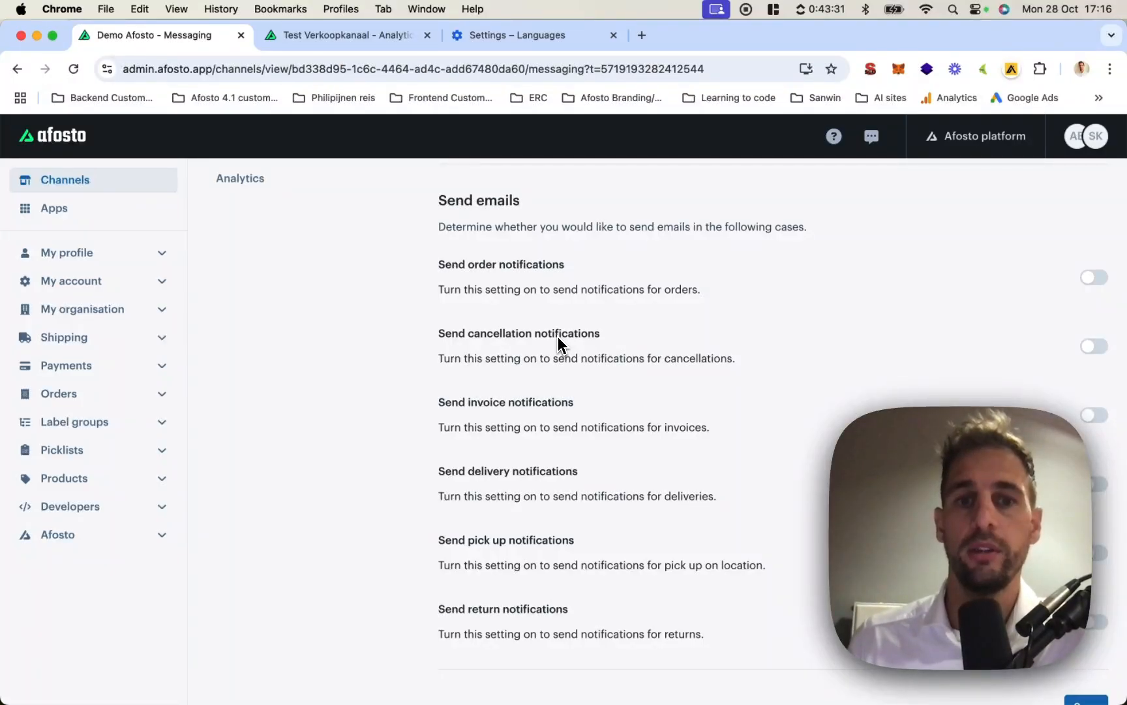
{"action": "scroll", "coordinate": [559, 344], "scroll_direction": "down", "scroll_amount": 1}
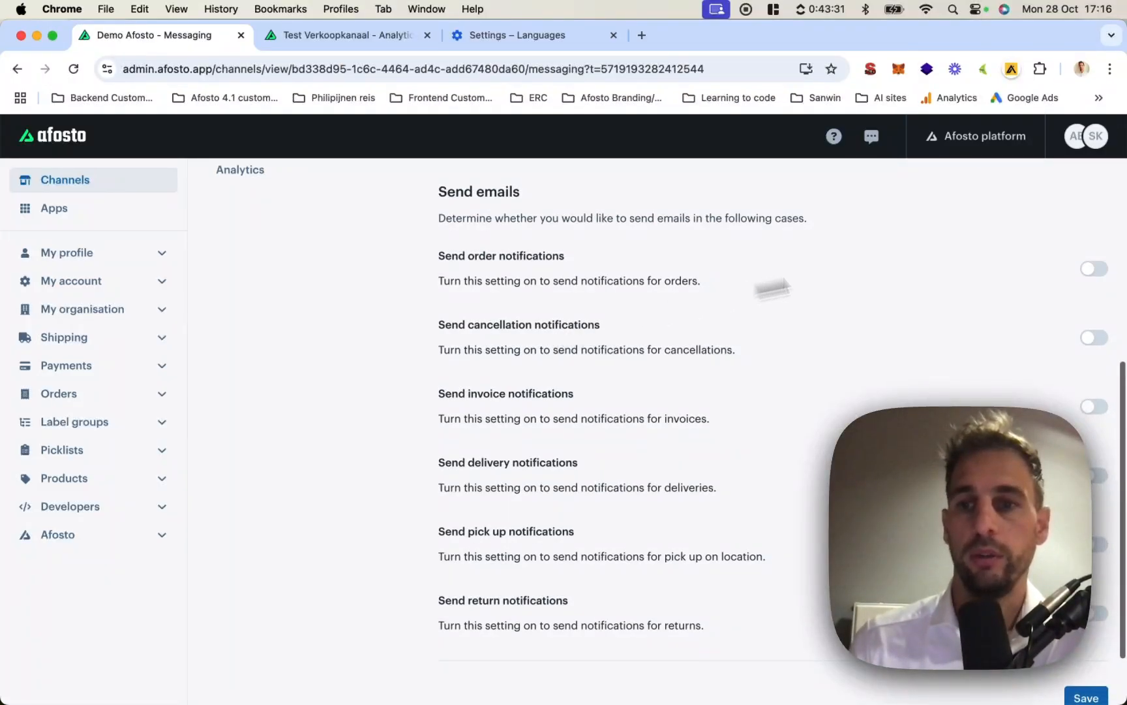
{"action": "scroll", "coordinate": [1059, 390], "scroll_direction": "up", "scroll_amount": 6}
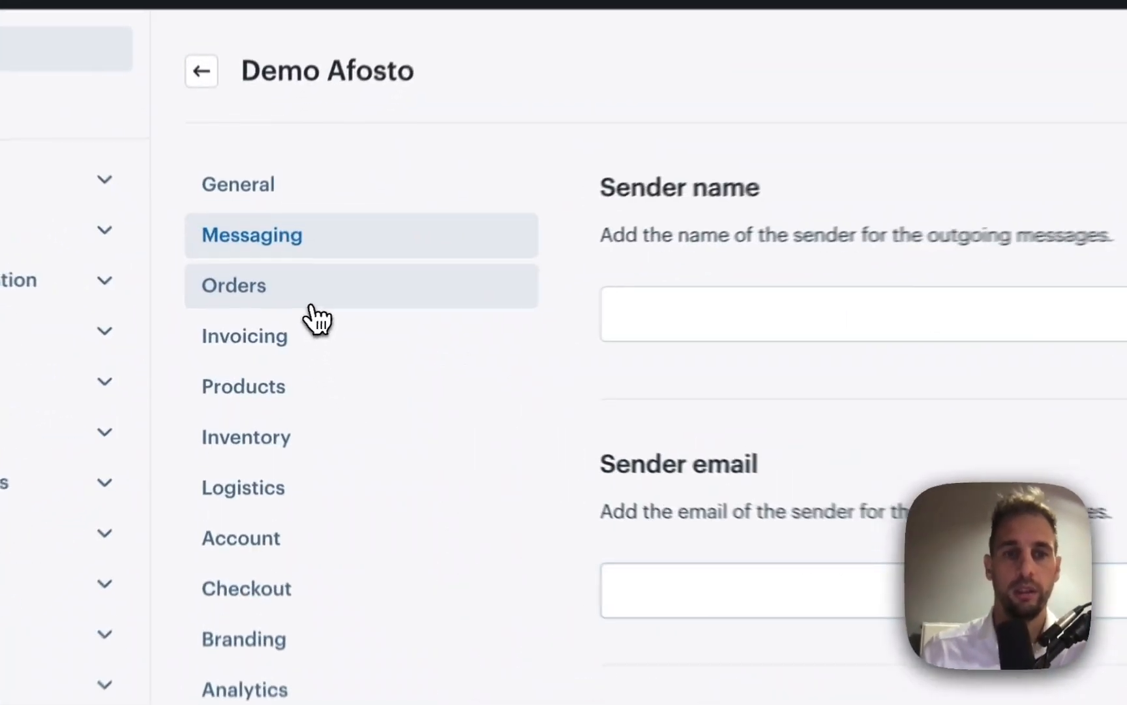
Open the channel's Orders settings and preview the automatic validity date option for draft orders, leaving it off
{"action": "left_click", "coordinate": [276, 319]}
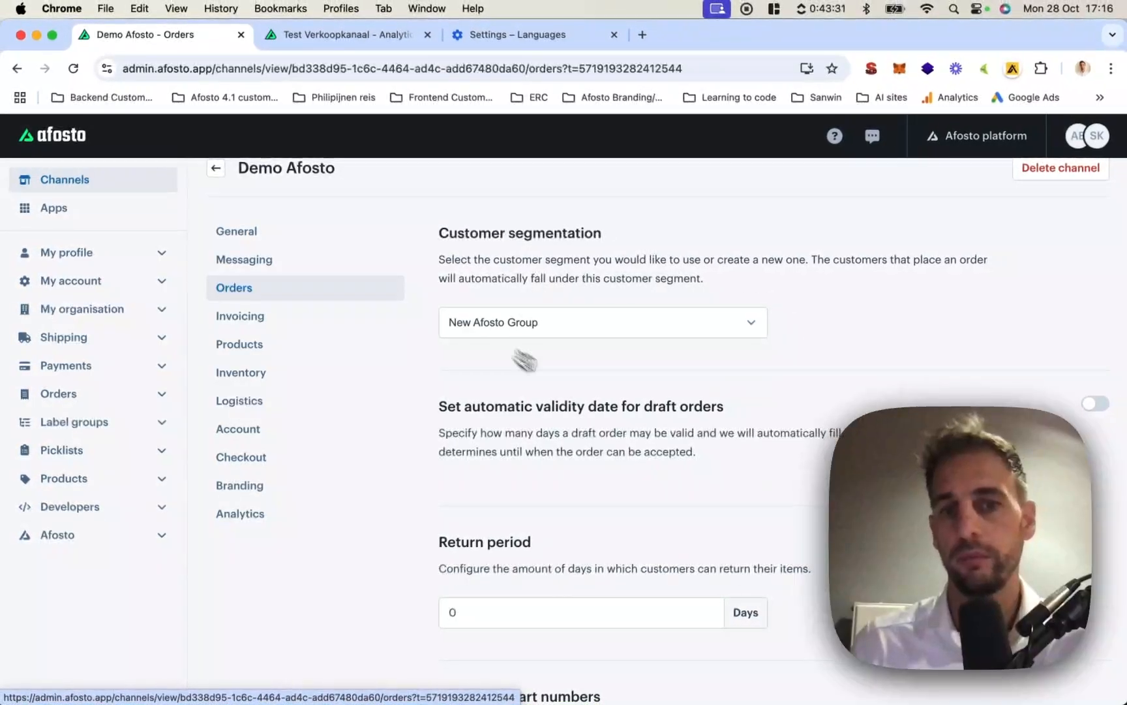
{"action": "scroll", "coordinate": [590, 382], "scroll_direction": "down", "scroll_amount": 2}
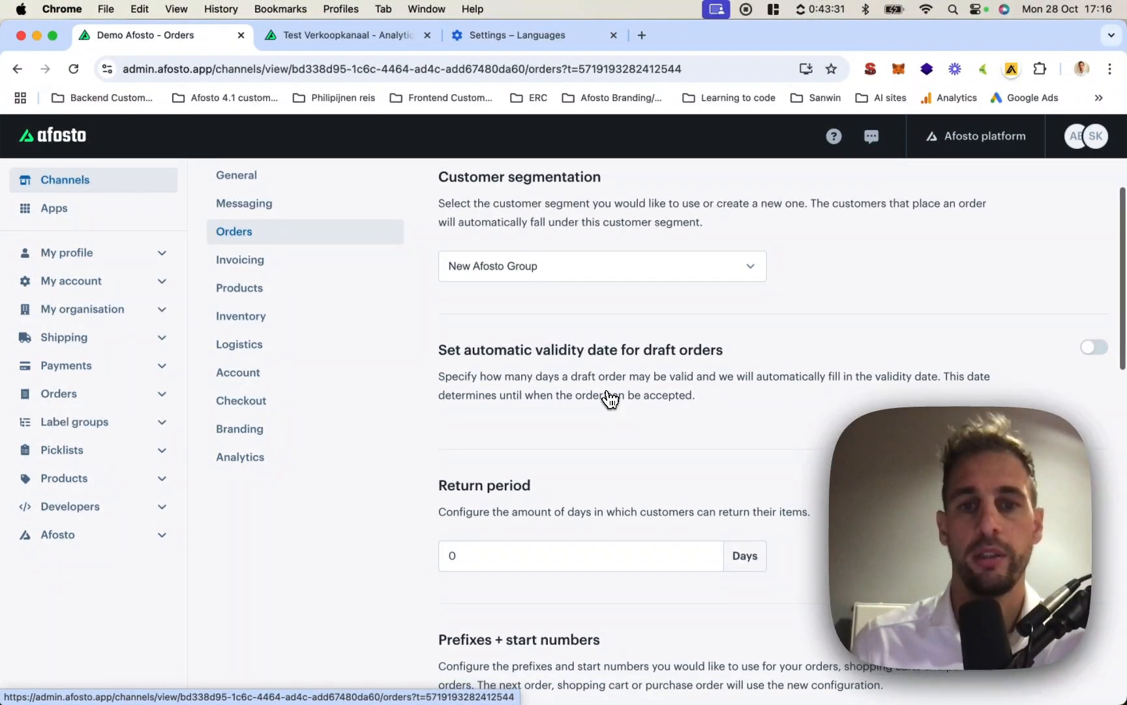
{"action": "scroll", "coordinate": [610, 398], "scroll_direction": "down", "scroll_amount": 2}
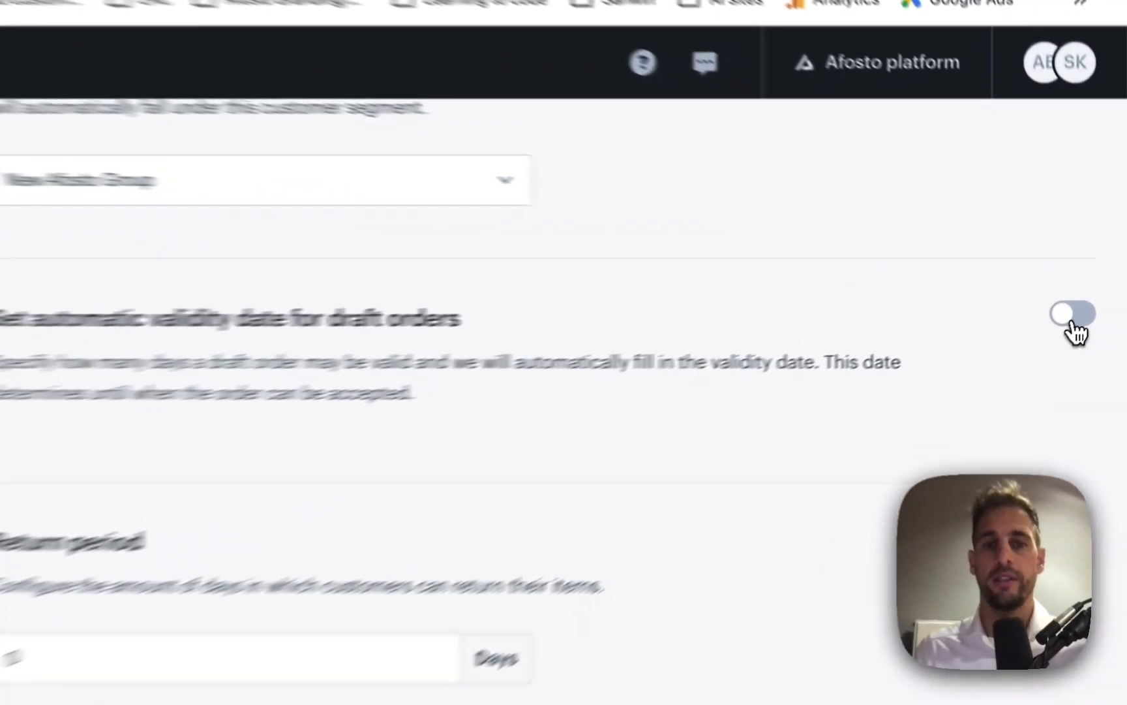
{"action": "left_click", "coordinate": [1095, 289]}
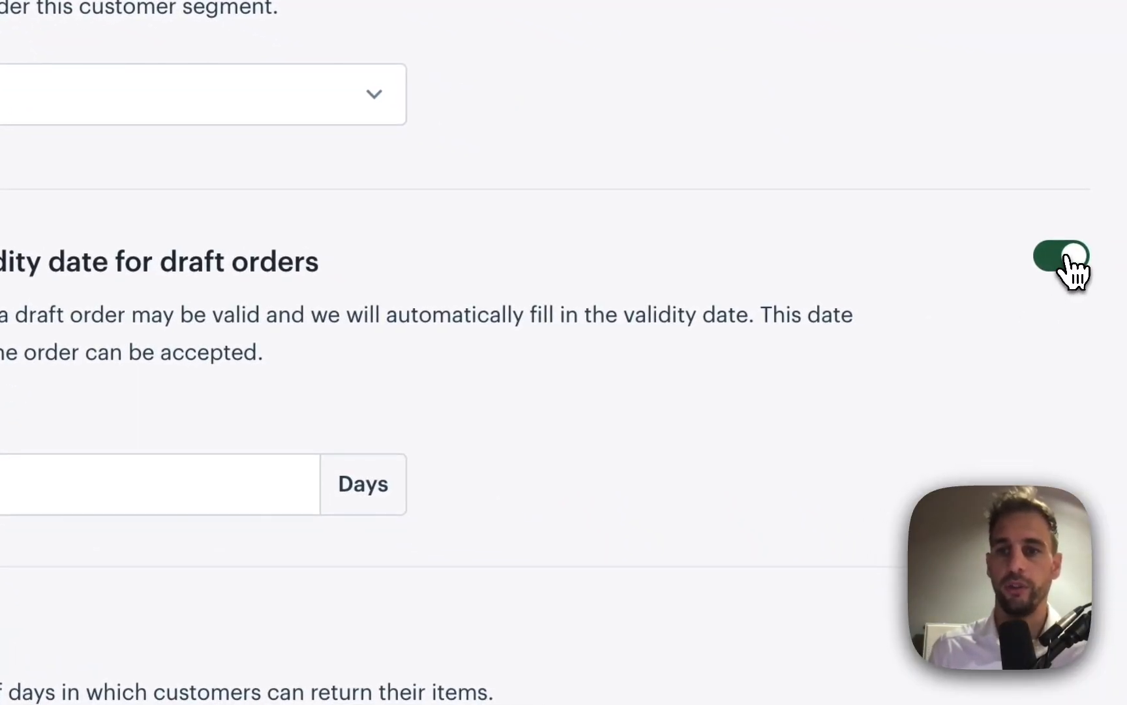
{"action": "left_click", "coordinate": [1067, 258]}
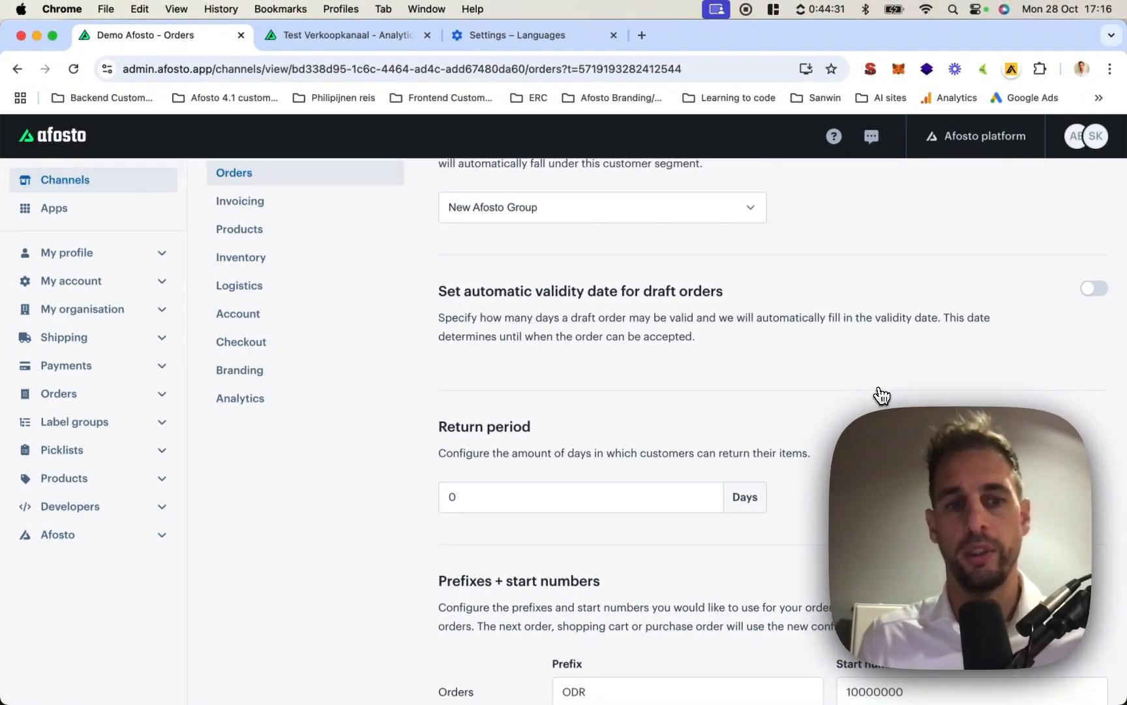
Examine the return period setting and the prefixes and start numbers for orders, shipping methods and purchase orders
{"action": "scroll", "coordinate": [882, 395], "scroll_direction": "down", "scroll_amount": 3}
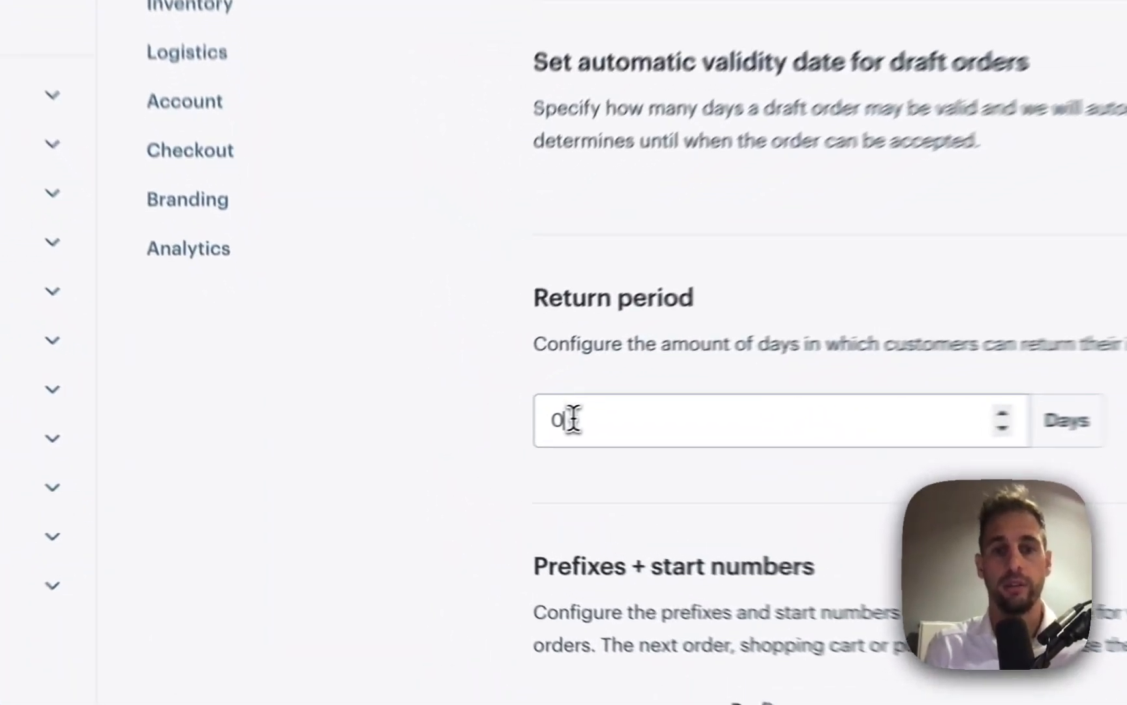
{"action": "left_click_drag", "start_coordinate": [460, 440], "coordinate": [415, 447]}
{"action": "left_click", "coordinate": [537, 336]}
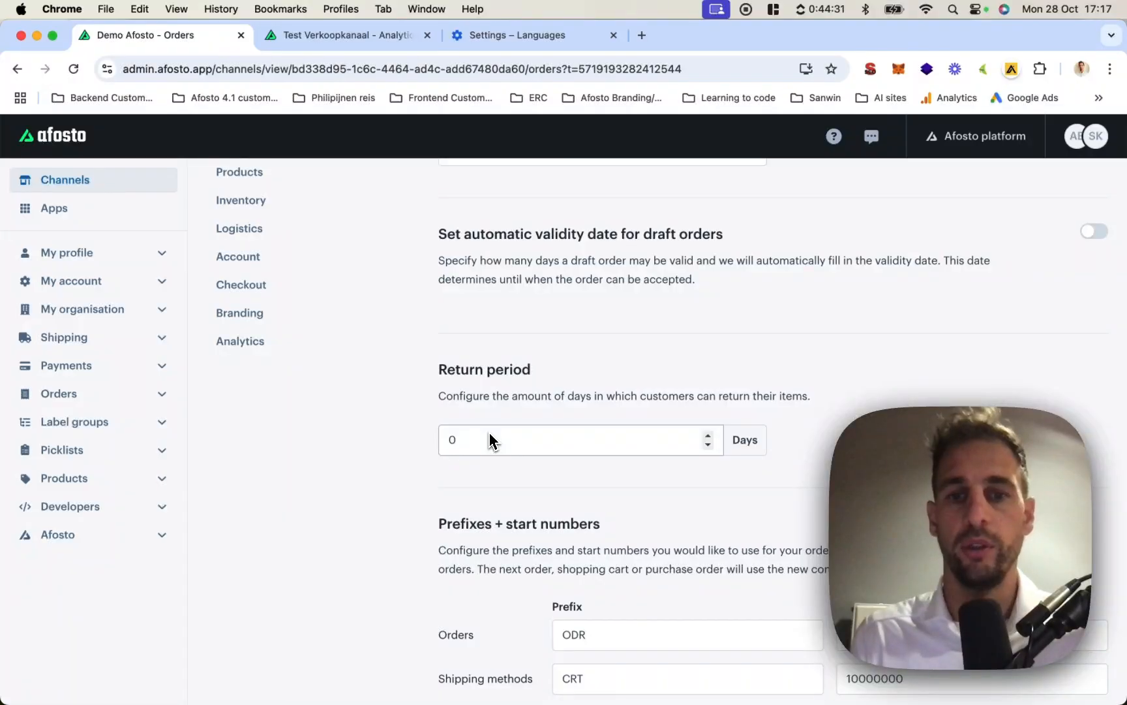
{"action": "scroll", "coordinate": [491, 441], "scroll_direction": "down", "scroll_amount": 5}
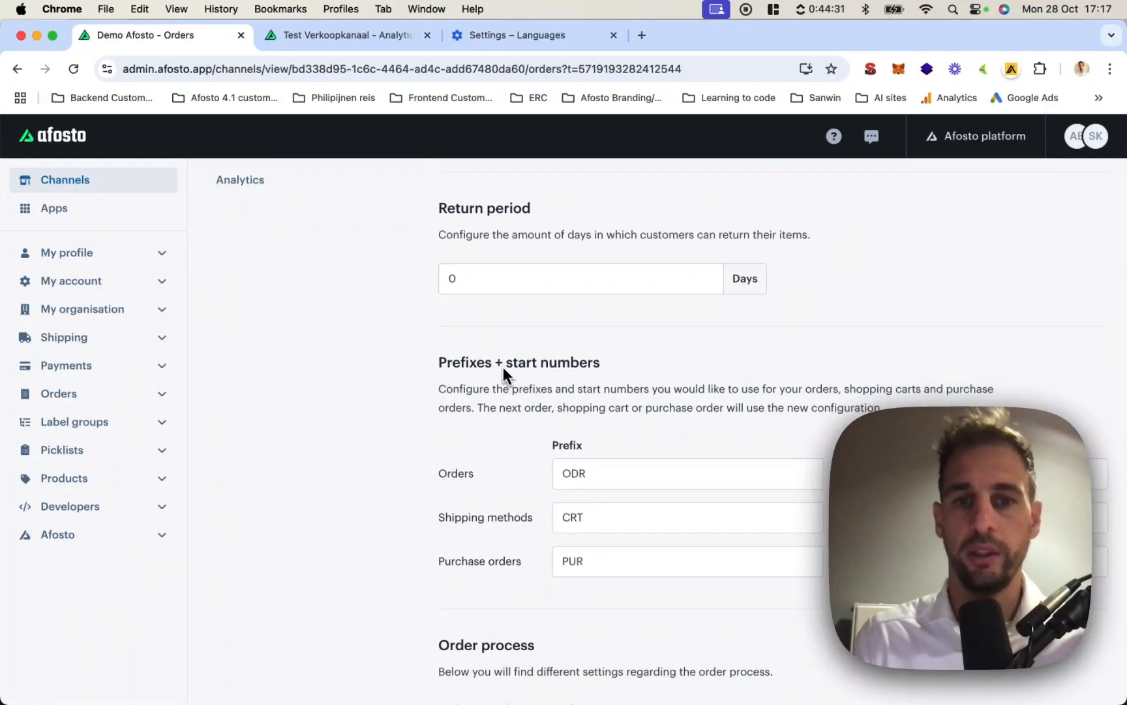
{"action": "scroll", "coordinate": [503, 364], "scroll_direction": "down", "scroll_amount": 3}
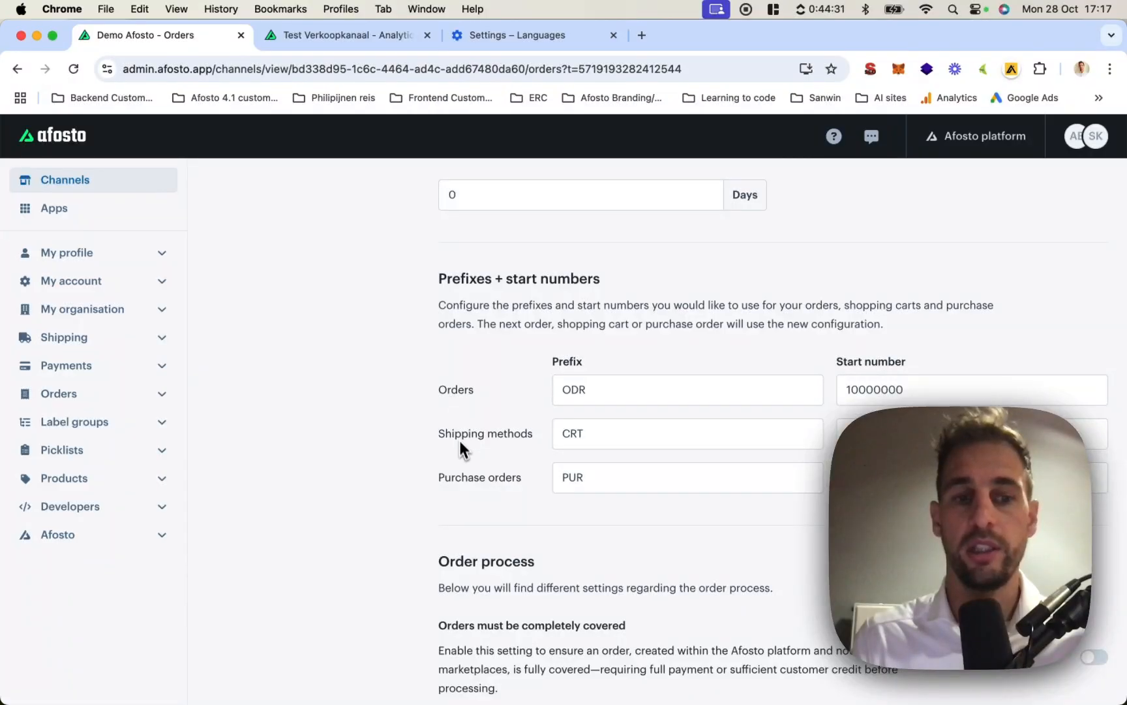
Examine the order process settings, highlighting the options for completely covered orders and automatic pricing rules
{"action": "scroll", "coordinate": [464, 465], "scroll_direction": "down", "scroll_amount": 8}
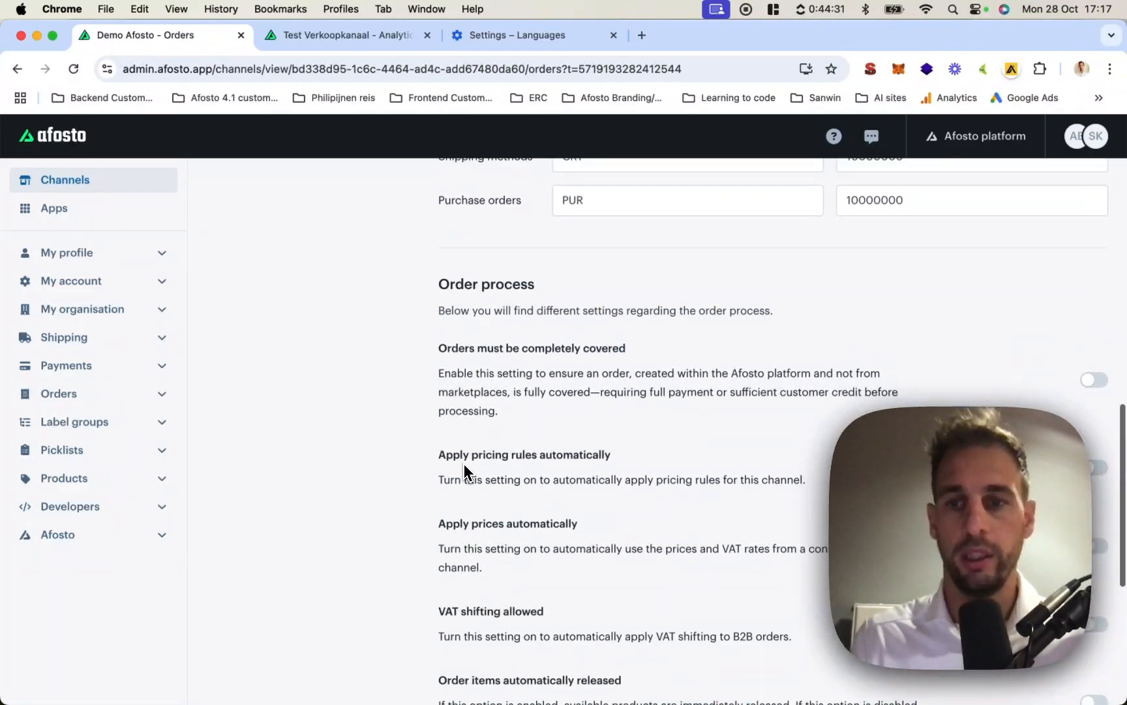
{"action": "scroll", "coordinate": [463, 470], "scroll_direction": "down", "scroll_amount": 2}
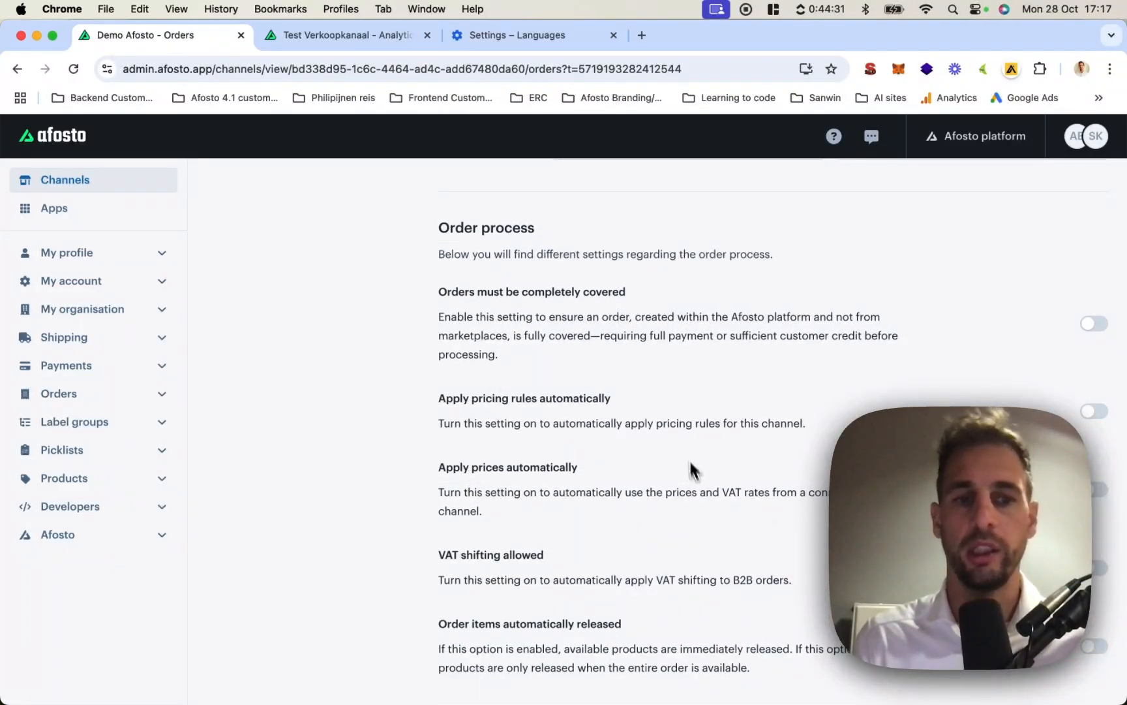
{"action": "scroll", "coordinate": [684, 441], "scroll_direction": "down", "scroll_amount": 3}
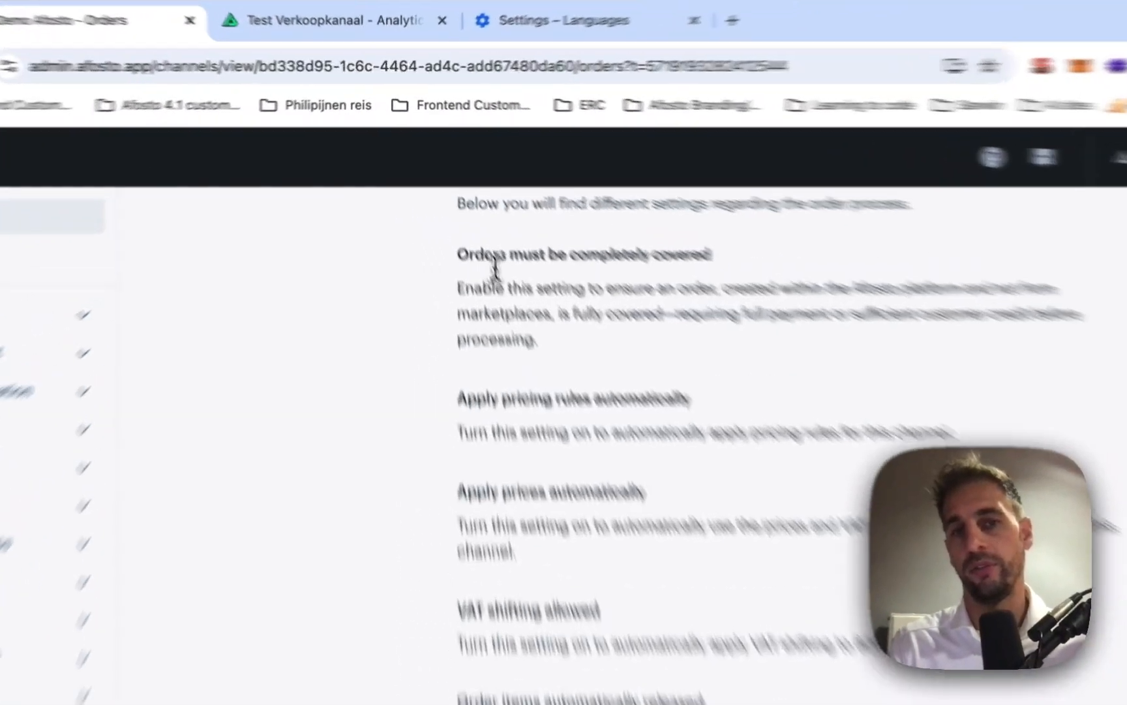
{"action": "triple_click", "coordinate": [486, 209]}
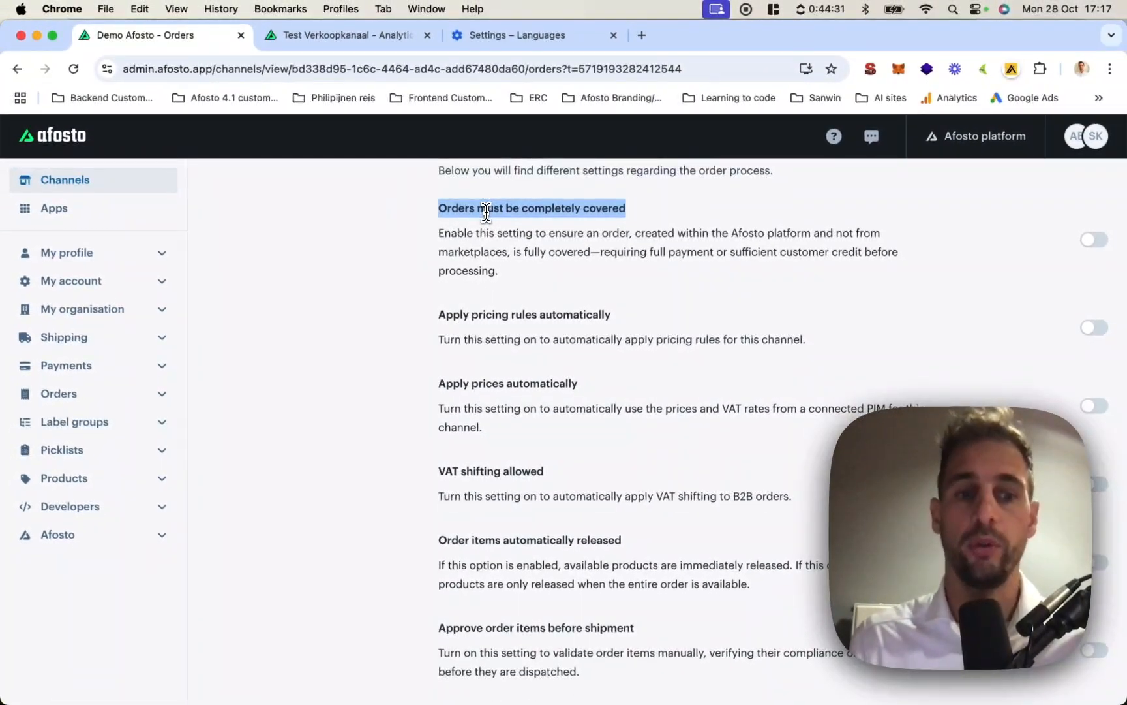
{"action": "left_click", "coordinate": [483, 313]}
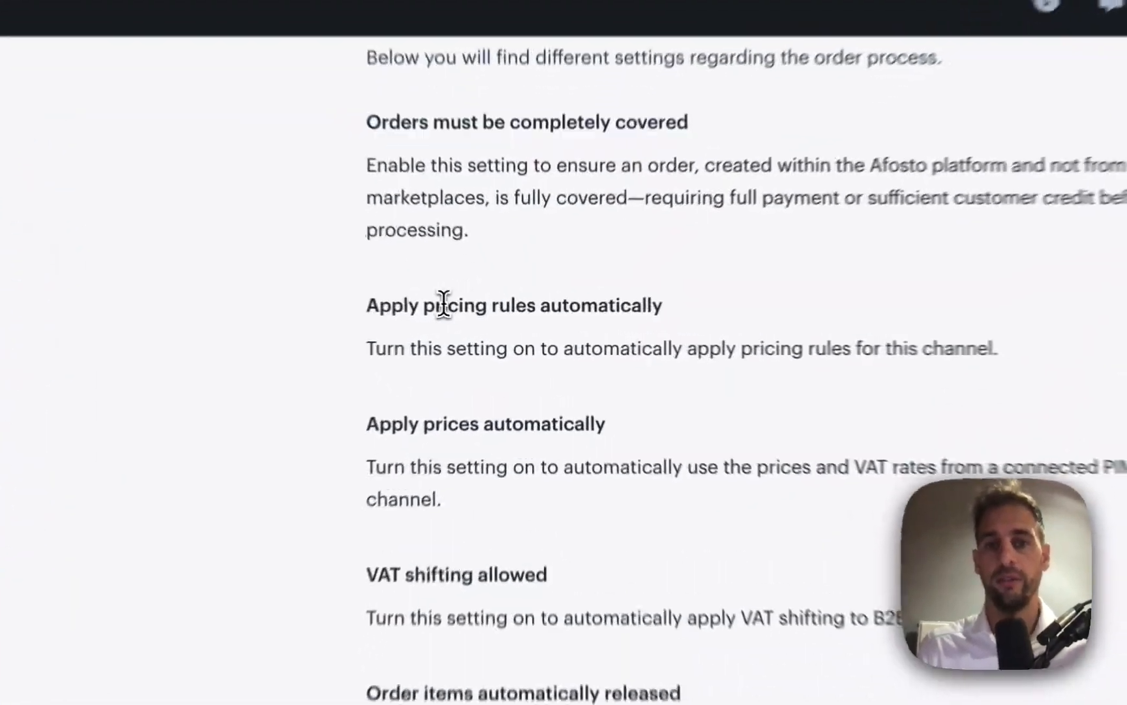
{"action": "double_click", "coordinate": [443, 303]}
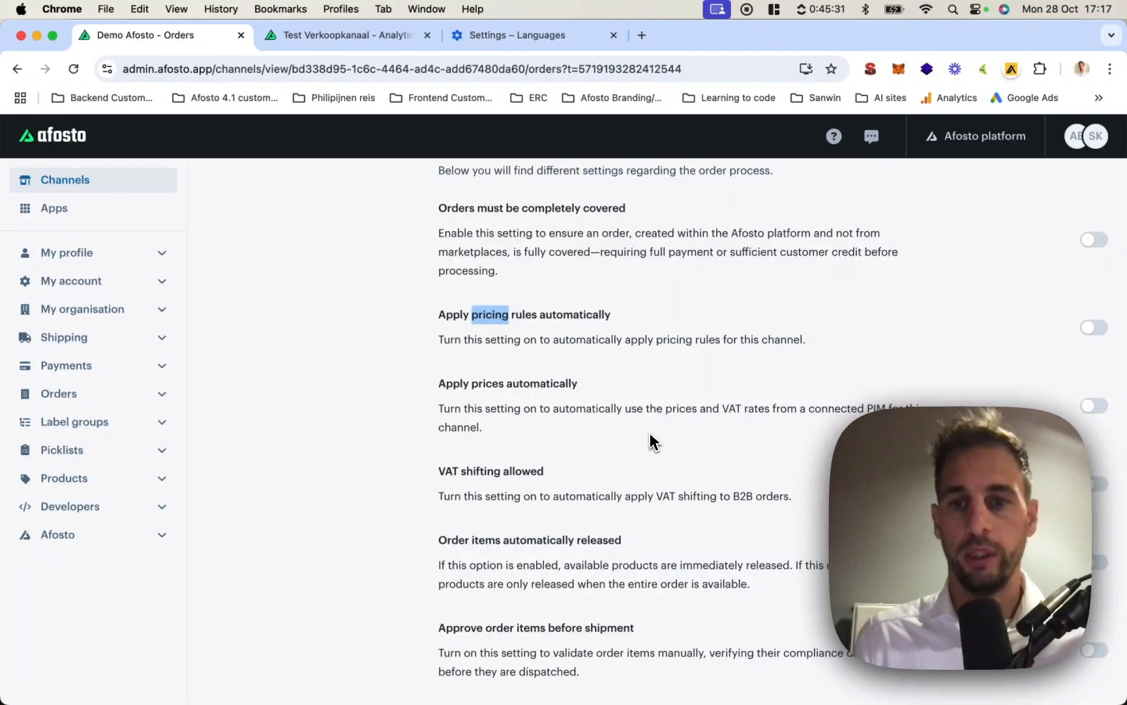
Examine the remaining order process settings, from automatic prices and VAT shifting to item release, shipment approval and delivery requests
{"action": "scroll", "coordinate": [651, 435], "scroll_direction": "down", "scroll_amount": 1}
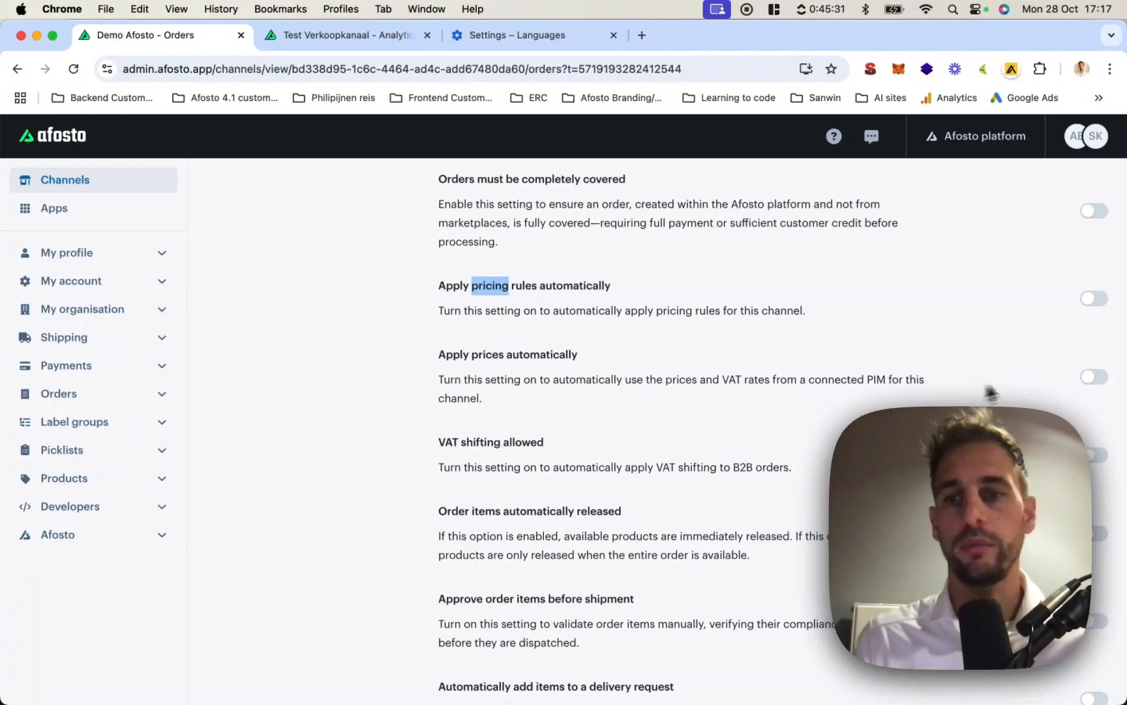
{"action": "scroll", "coordinate": [731, 411], "scroll_direction": "down", "scroll_amount": 1}
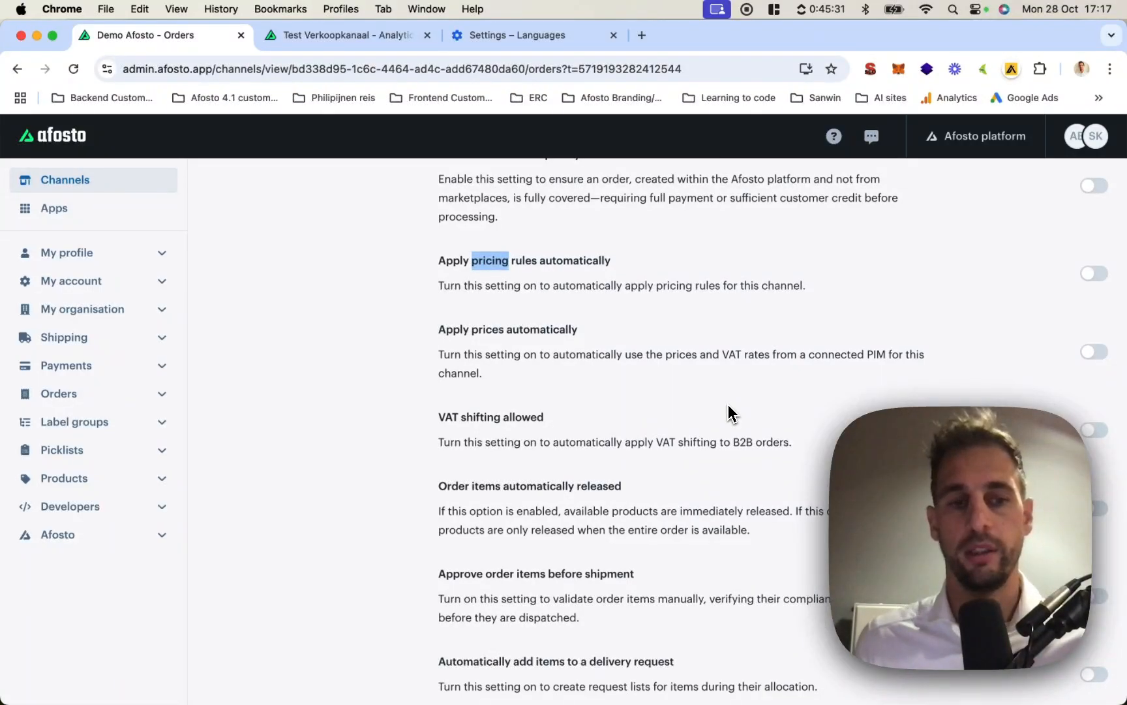
{"action": "scroll", "coordinate": [729, 410], "scroll_direction": "down", "scroll_amount": 2}
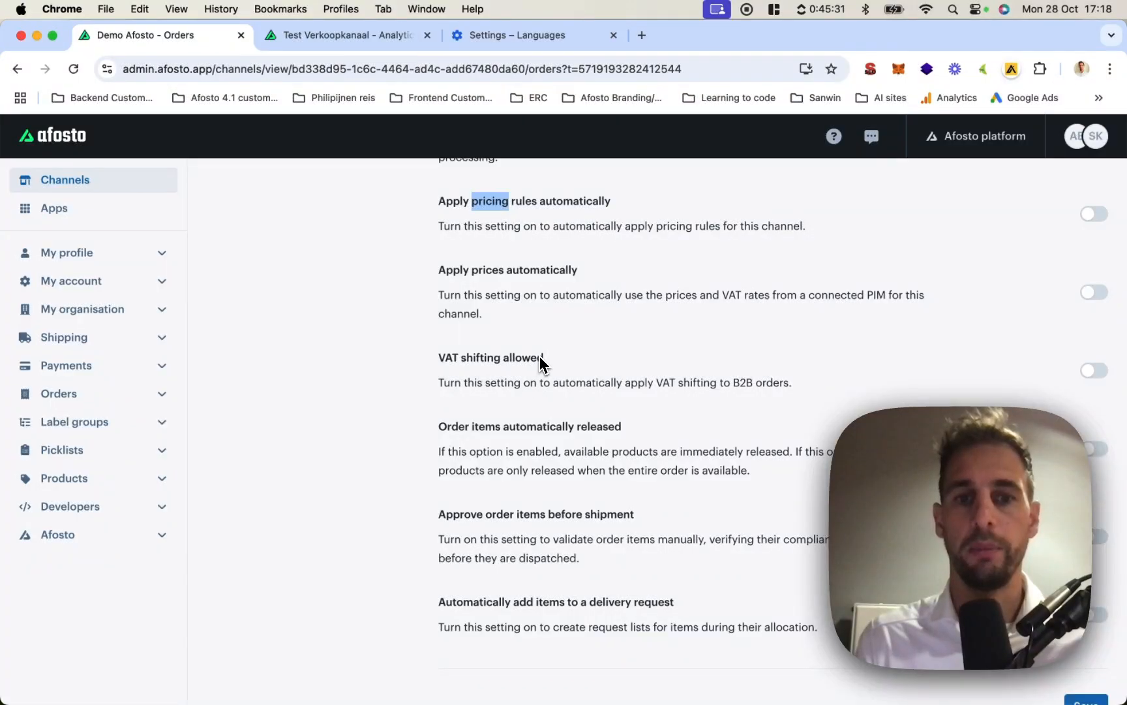
{"action": "scroll", "coordinate": [541, 362], "scroll_direction": "down", "scroll_amount": 2}
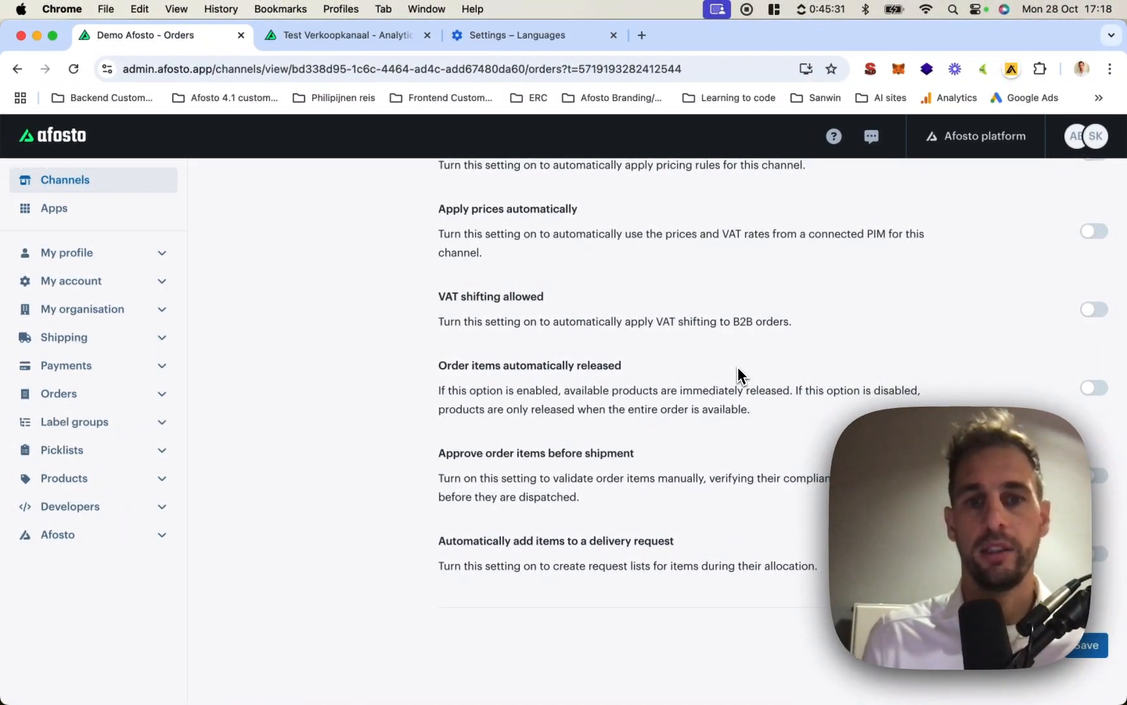
{"action": "scroll", "coordinate": [738, 375], "scroll_direction": "down", "scroll_amount": 1}
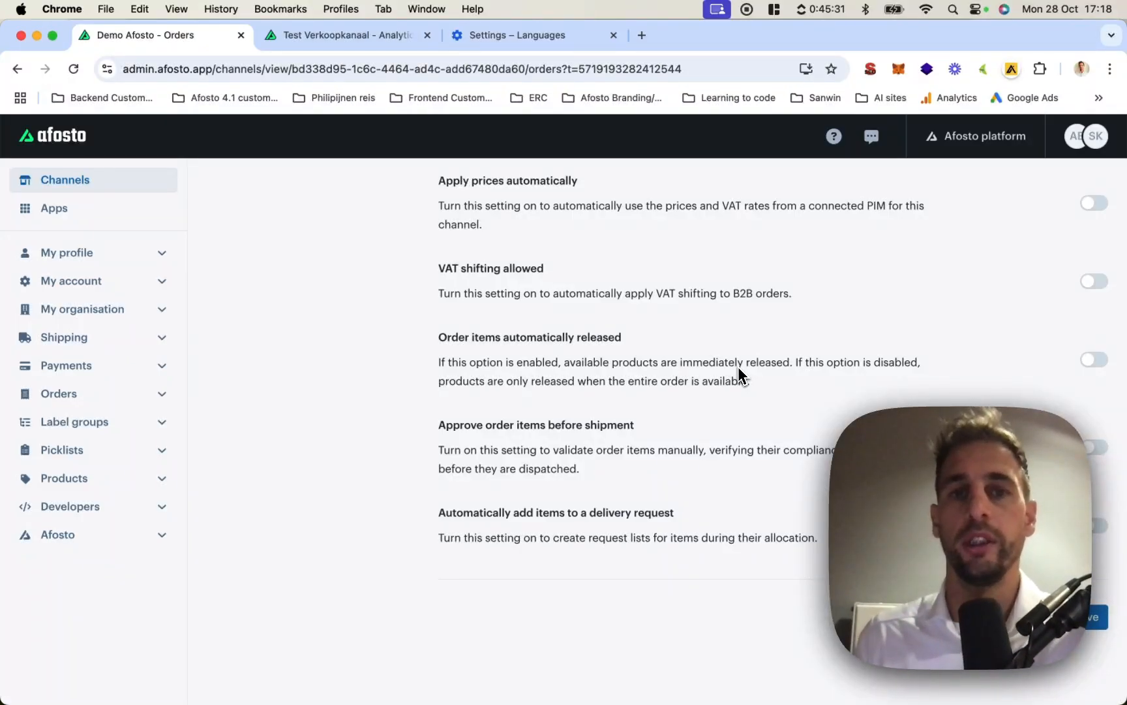
{"action": "scroll", "coordinate": [740, 377], "scroll_direction": "up", "scroll_amount": 10}
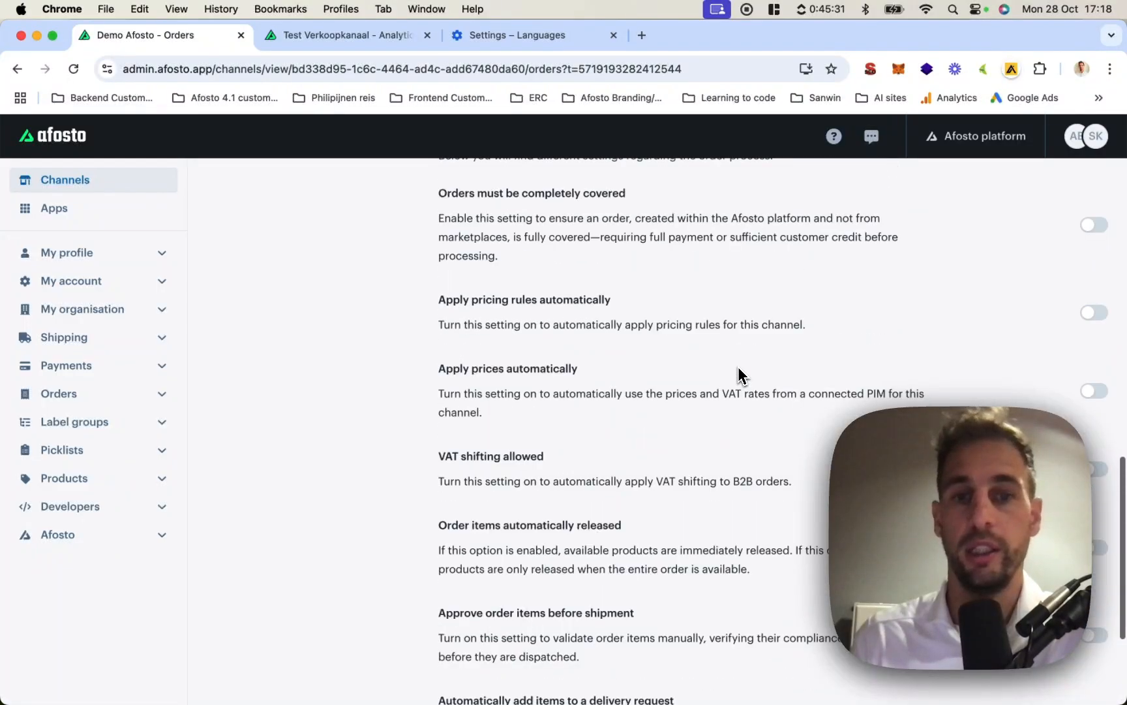
{"action": "scroll", "coordinate": [1018, 385], "scroll_direction": "down", "scroll_amount": 9}
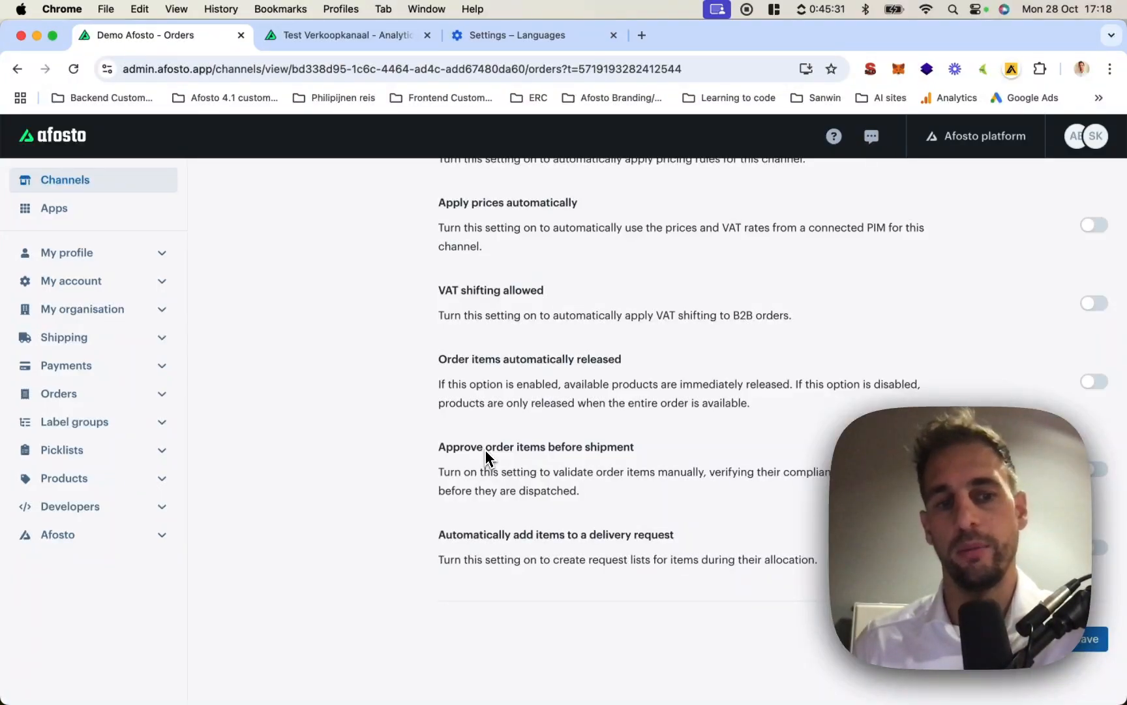
{"action": "scroll", "coordinate": [486, 455], "scroll_direction": "down", "scroll_amount": 1}
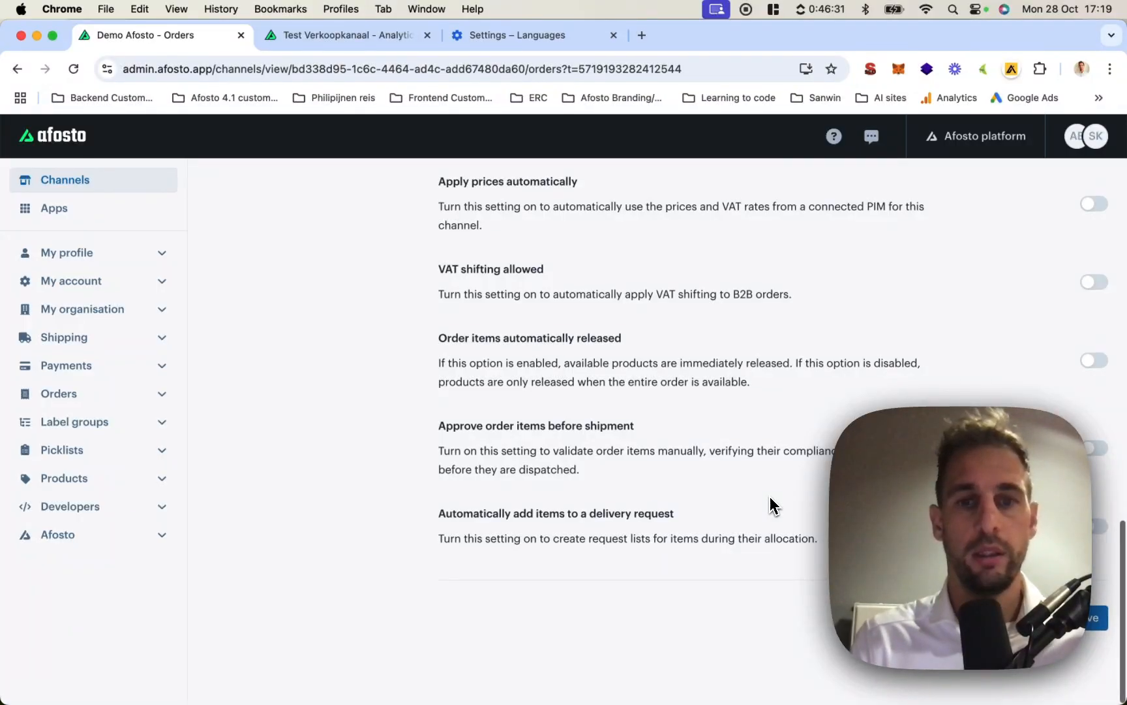
Enable invoicing in the channel's Invoicing settings and preview the option to link an accounting package without linking one
{"action": "scroll", "coordinate": [770, 499], "scroll_direction": "up", "scroll_amount": 15}
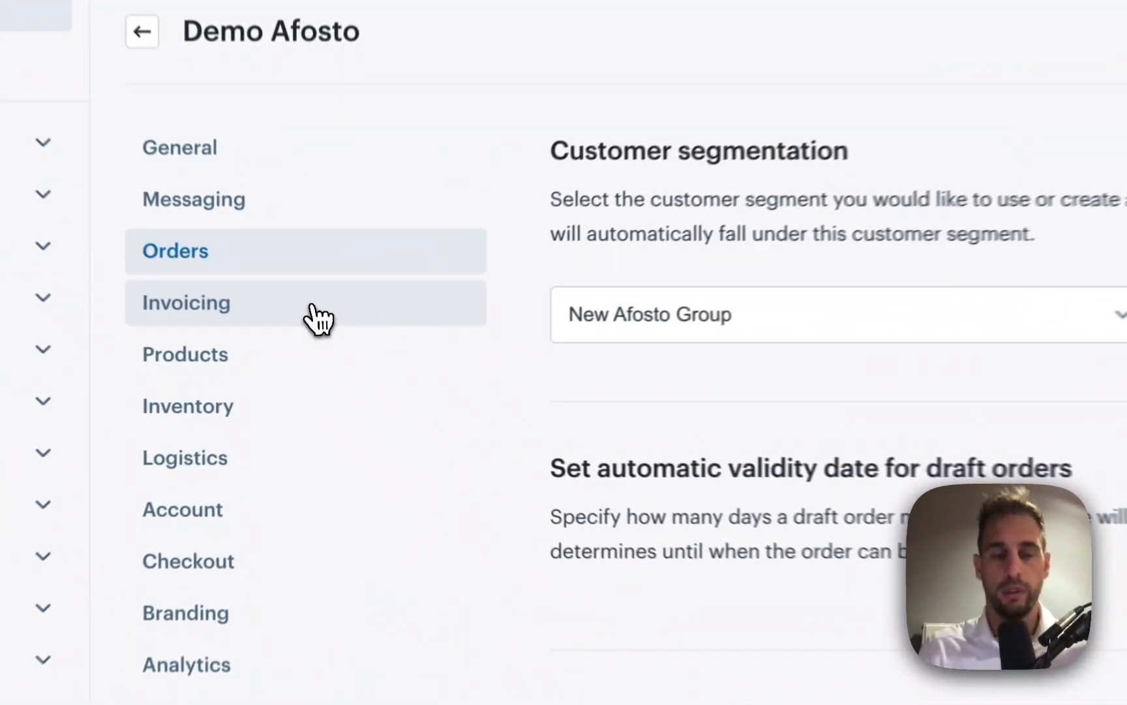
{"action": "left_click", "coordinate": [308, 343]}
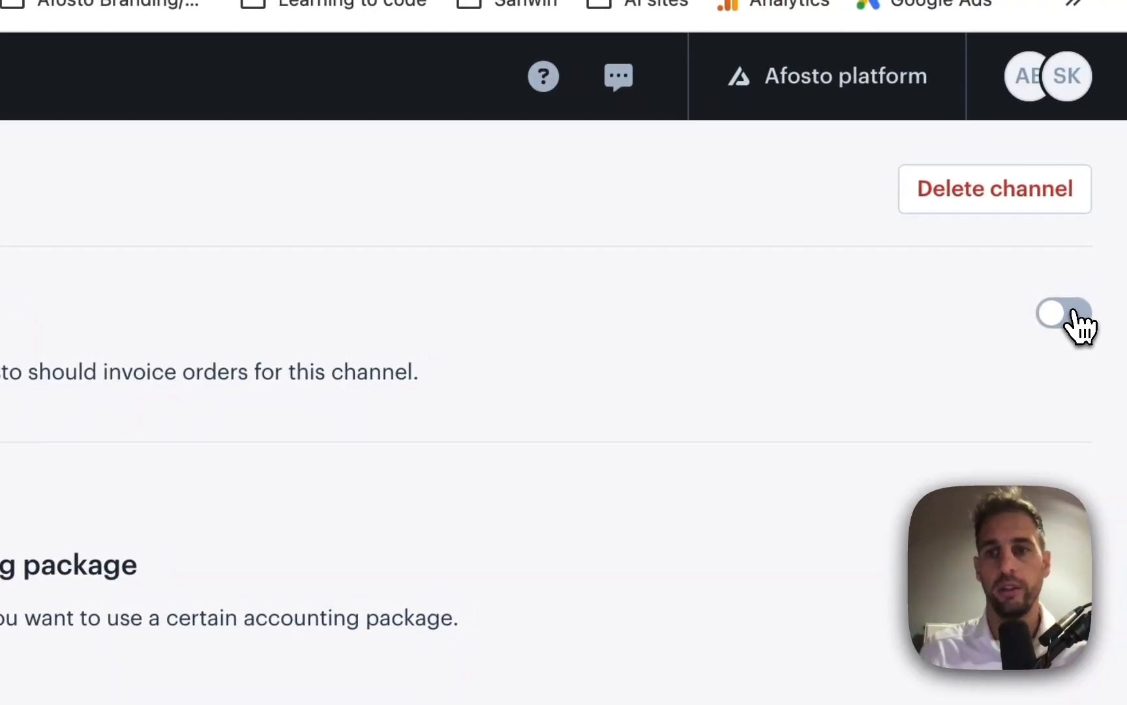
{"action": "left_click", "coordinate": [1072, 312]}
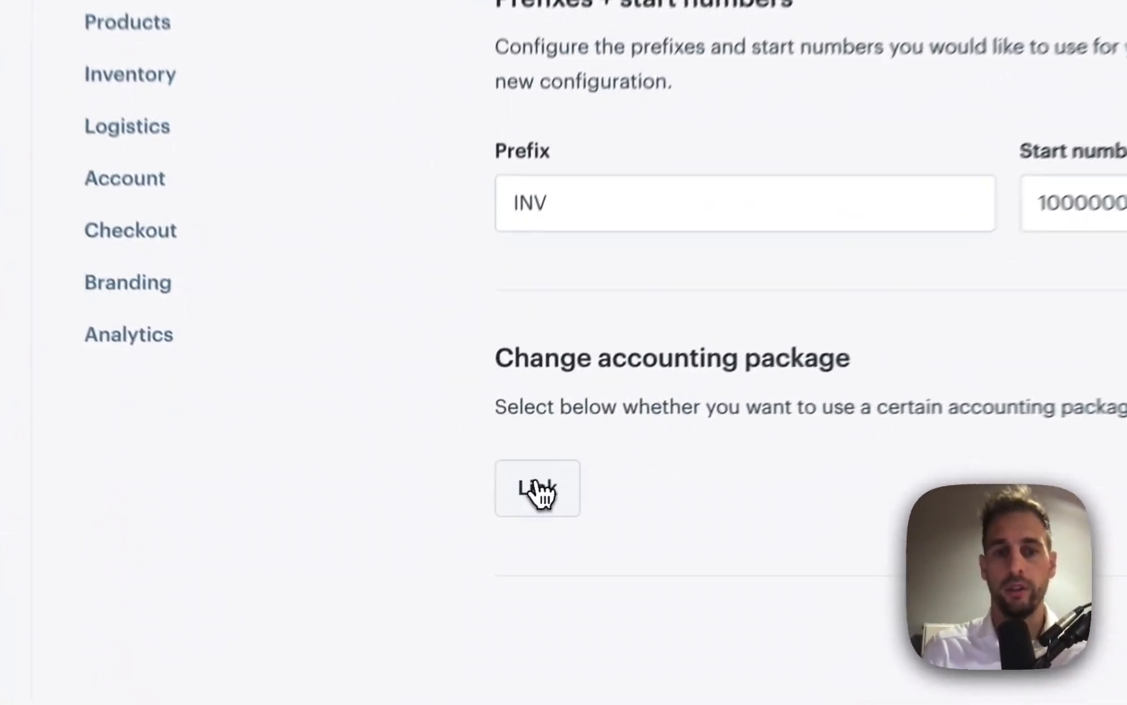
{"action": "left_click", "coordinate": [462, 533]}
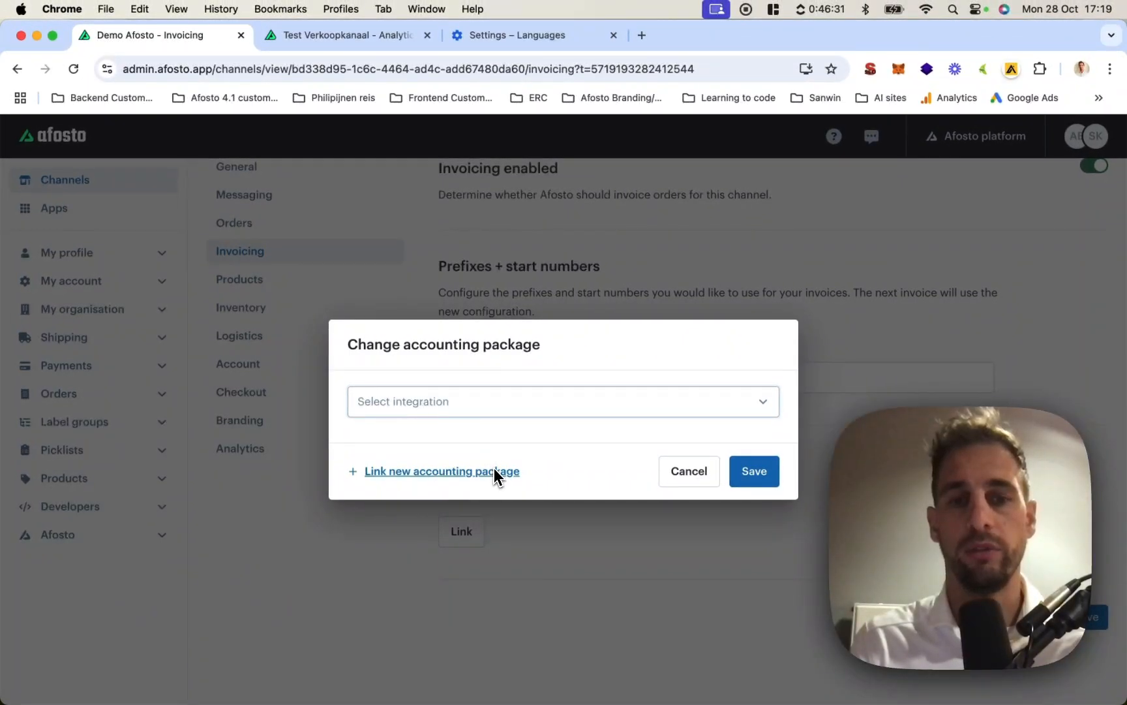
{"action": "left_click", "coordinate": [687, 470]}
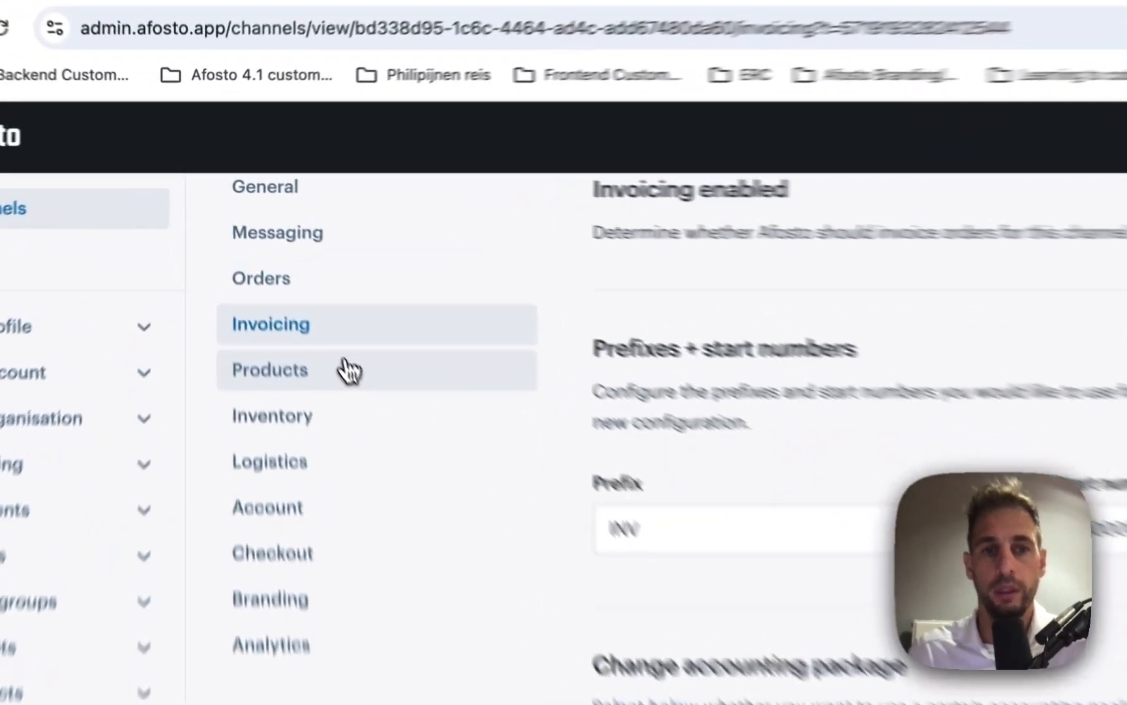
Review the channel's Products settings and turn on inventory management in its Inventory settings
{"action": "left_click", "coordinate": [287, 279]}
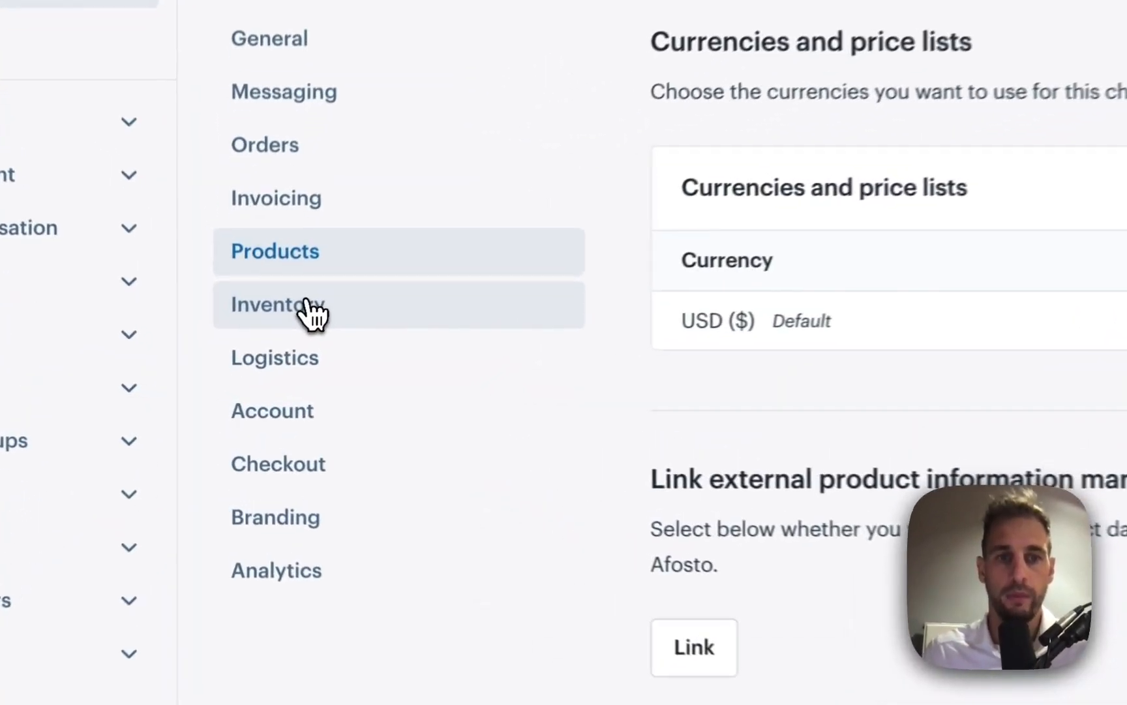
{"action": "left_click", "coordinate": [307, 302]}
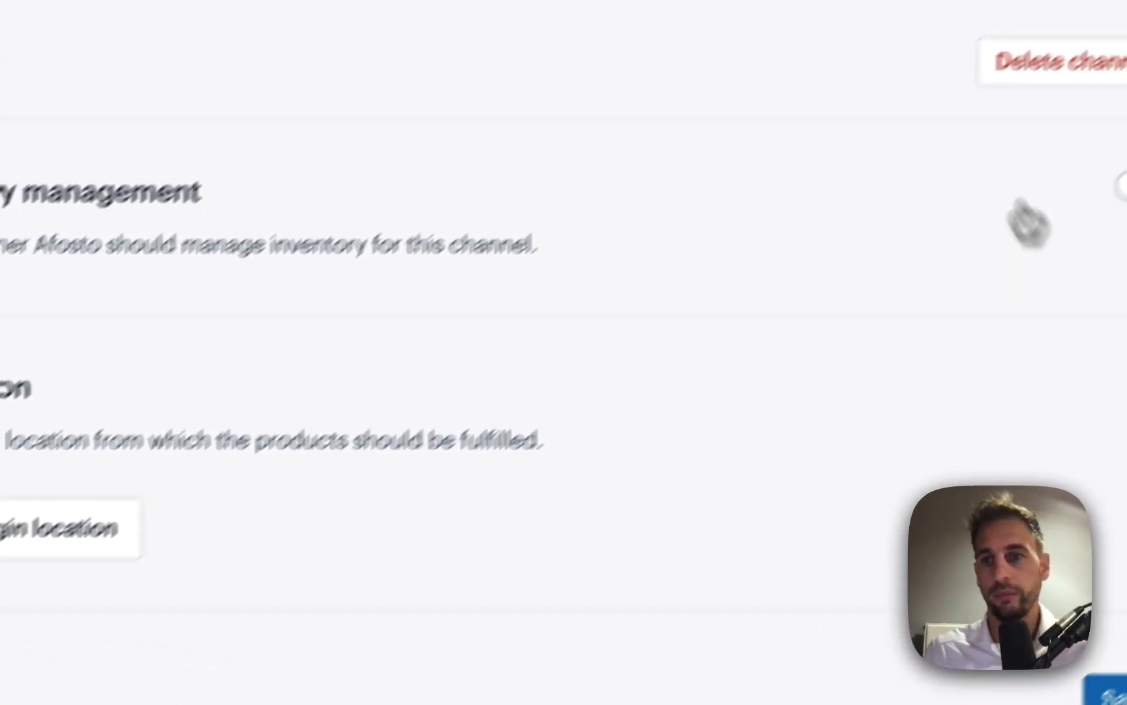
{"action": "left_click", "coordinate": [1123, 187]}
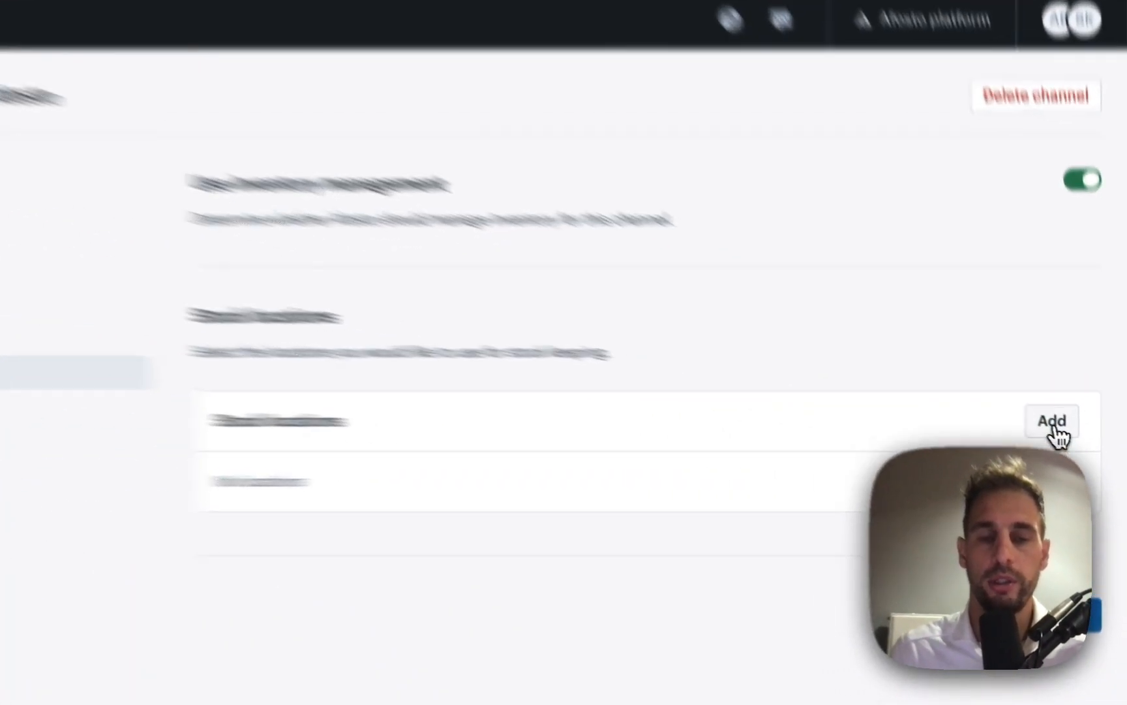
Add the first Afosto HQ entry as a stock location for the channel
{"action": "left_click", "coordinate": [1081, 434]}
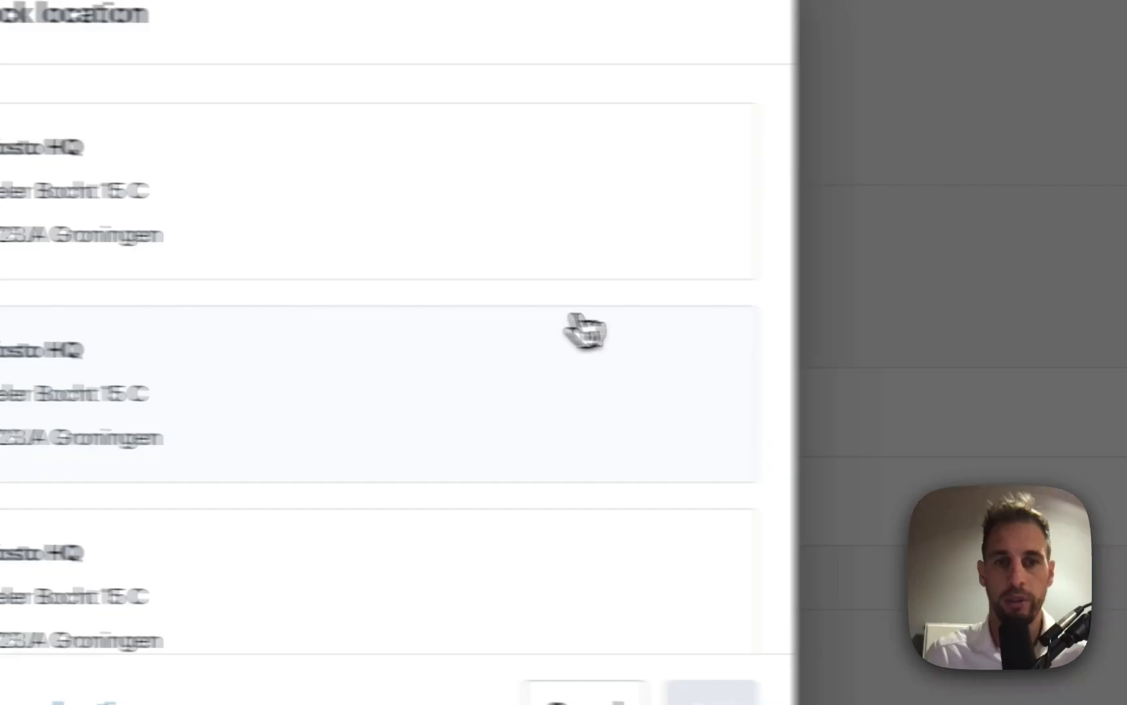
{"action": "left_click", "coordinate": [179, 274]}
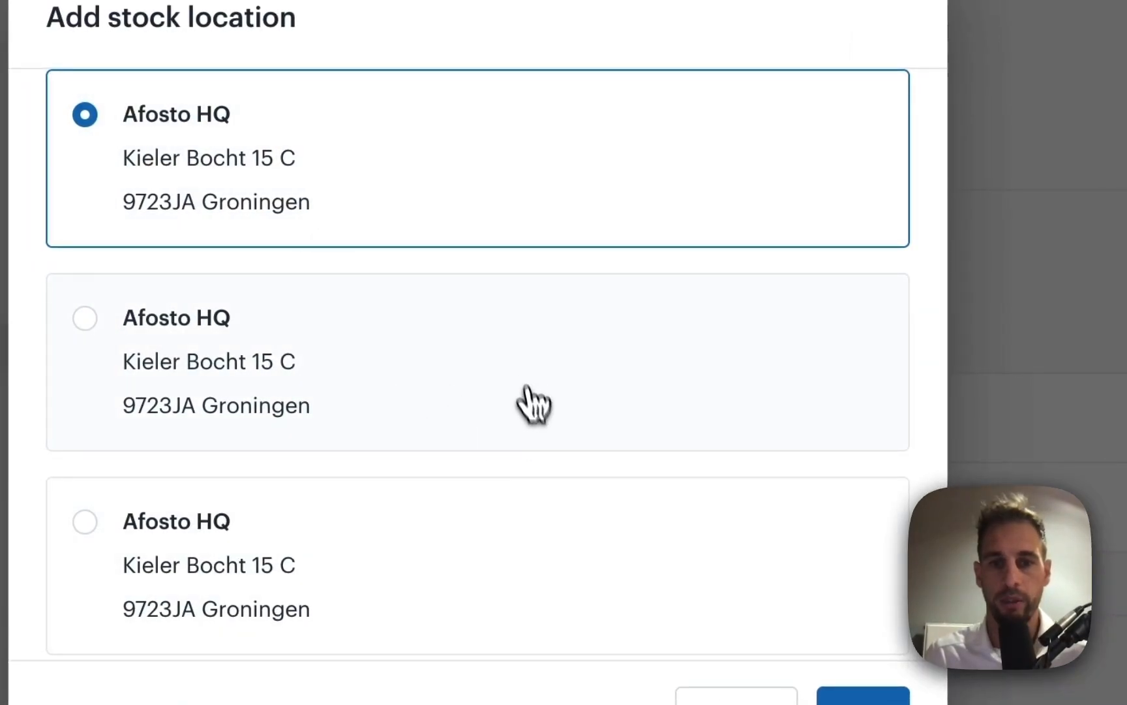
{"action": "left_click", "coordinate": [813, 482]}
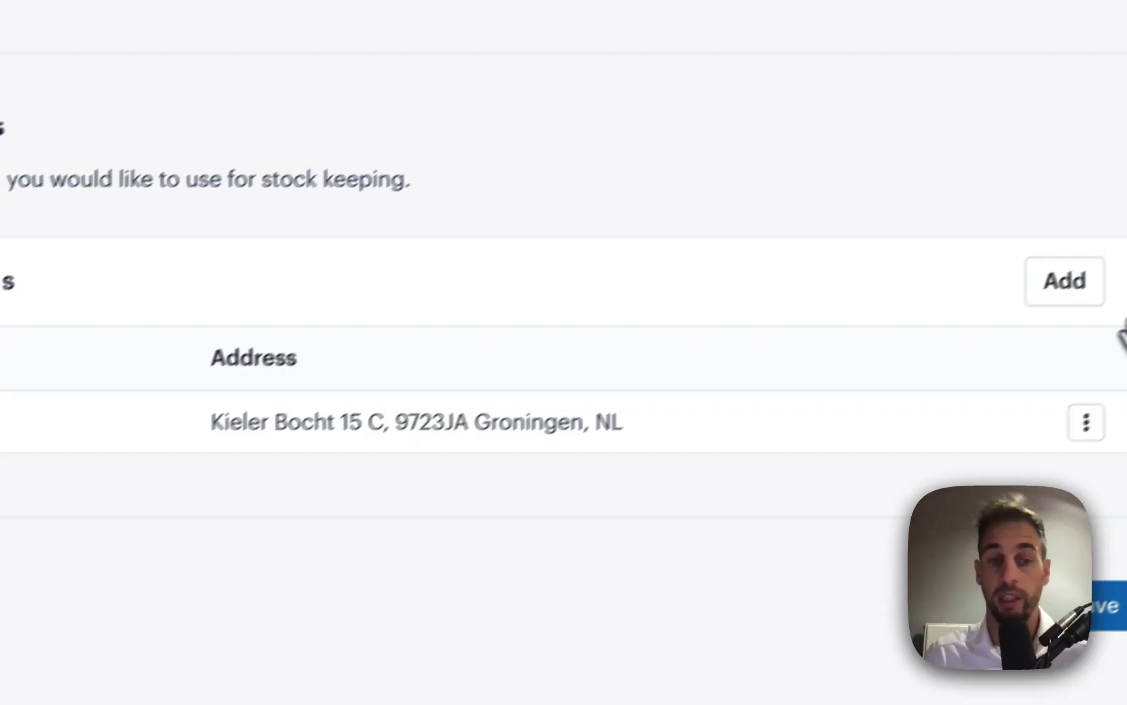
Add Kantoor as a second stock location for the channel
{"action": "left_click", "coordinate": [1073, 283]}
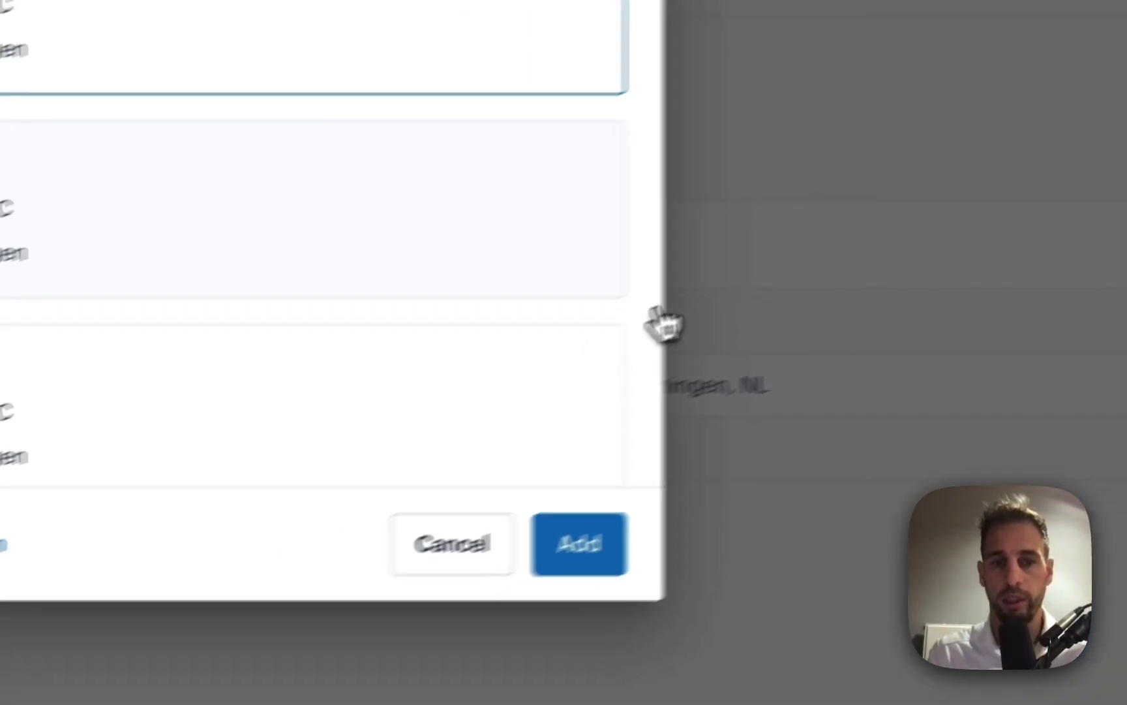
{"action": "scroll", "coordinate": [730, 290], "scroll_direction": "down", "scroll_amount": 6}
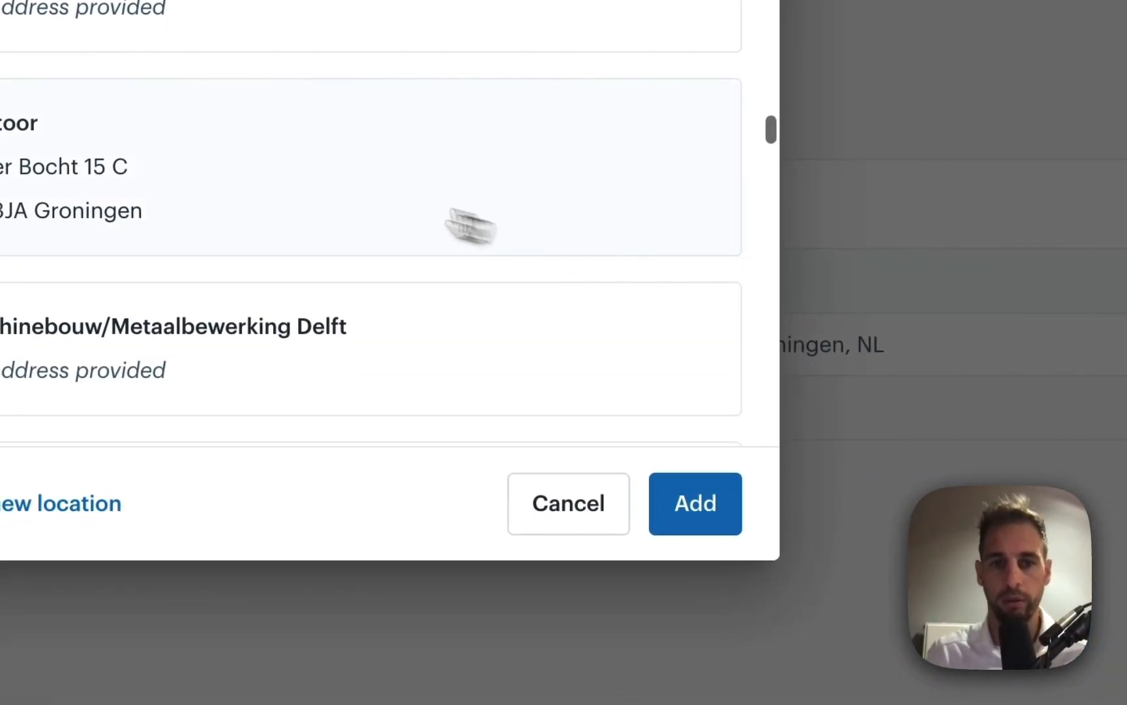
{"action": "left_click", "coordinate": [468, 226]}
{"action": "left_click", "coordinate": [675, 525]}
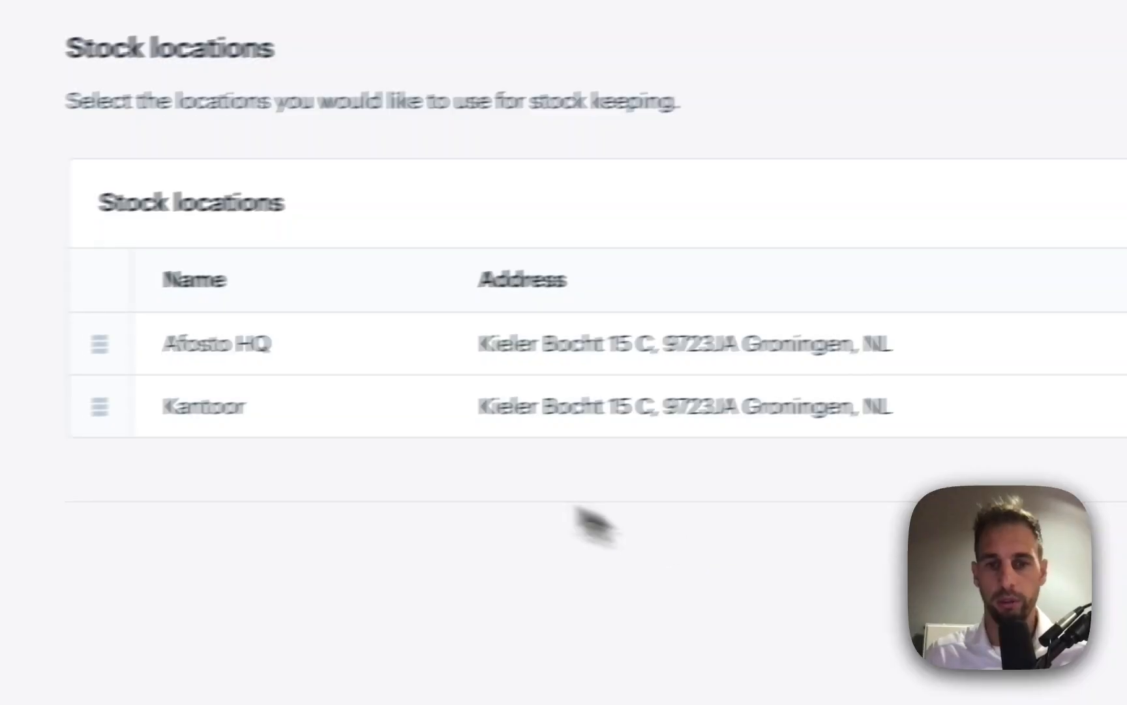
Try moving Kantoor above Afosto HQ in the stock locations, restore the original order and highlight the location names
{"action": "left_click_drag", "start_coordinate": [93, 410], "coordinate": [96, 333]}
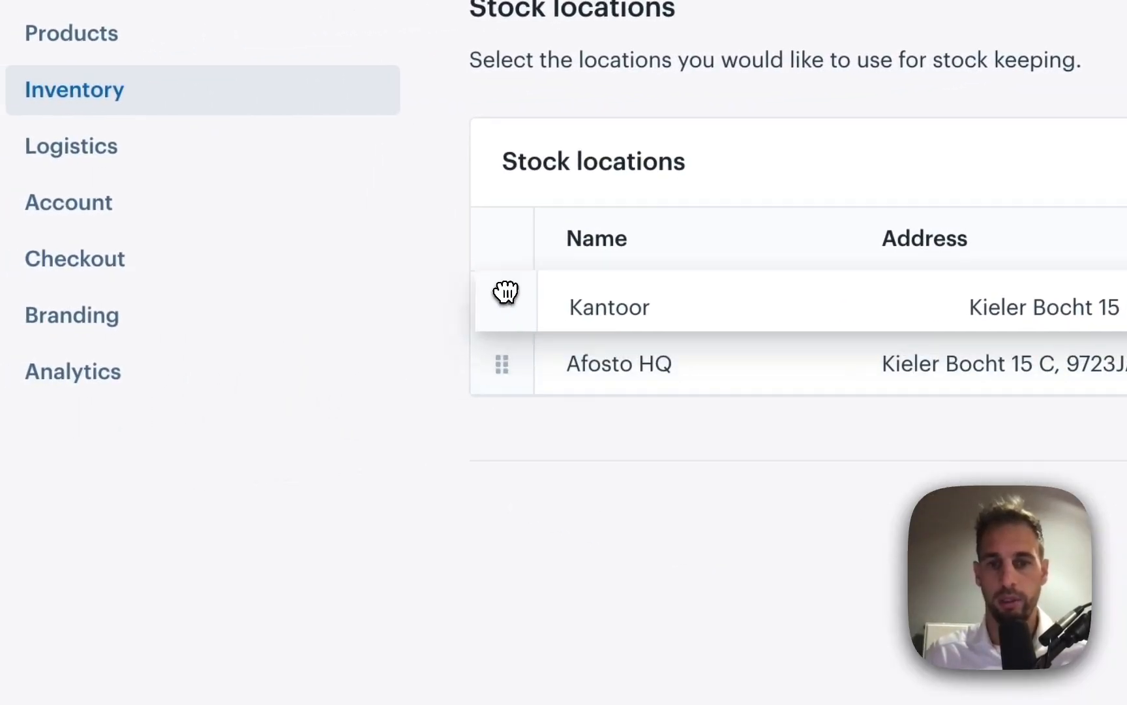
{"action": "mouse_move", "coordinate": [505, 291]}
{"action": "left_mouse_down"}
{"action": "mouse_move", "coordinate": [506, 317]}
{"action": "mouse_move", "coordinate": [503, 302]}
{"action": "left_mouse_up"}
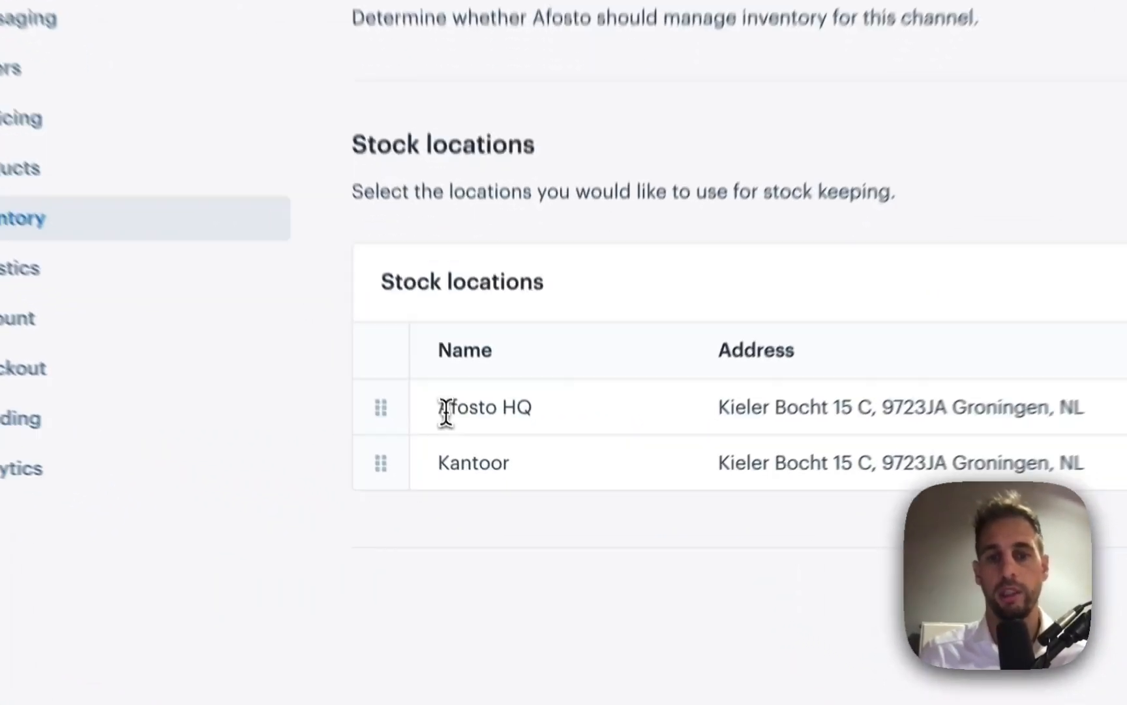
{"action": "triple_click", "coordinate": [491, 504]}
{"action": "double_click", "coordinate": [443, 446]}
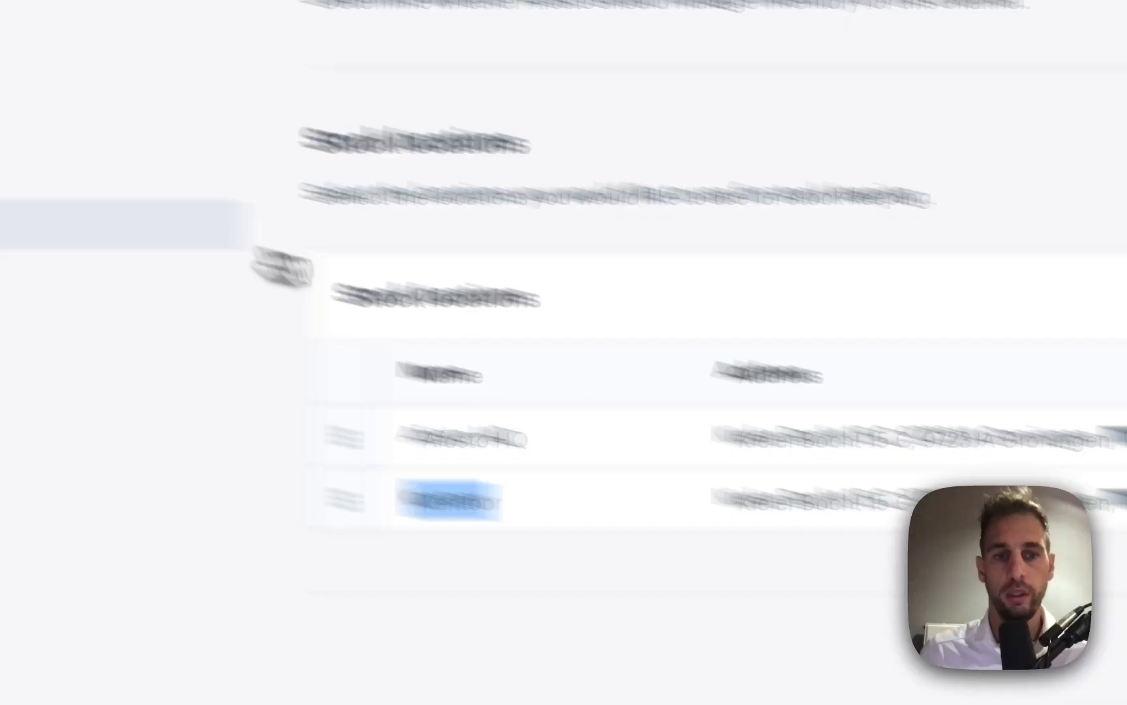
Enable Afosto fulfilment in the channel's Logistics settings and review the return, collect and pick-up location options
{"action": "left_click", "coordinate": [345, 402]}
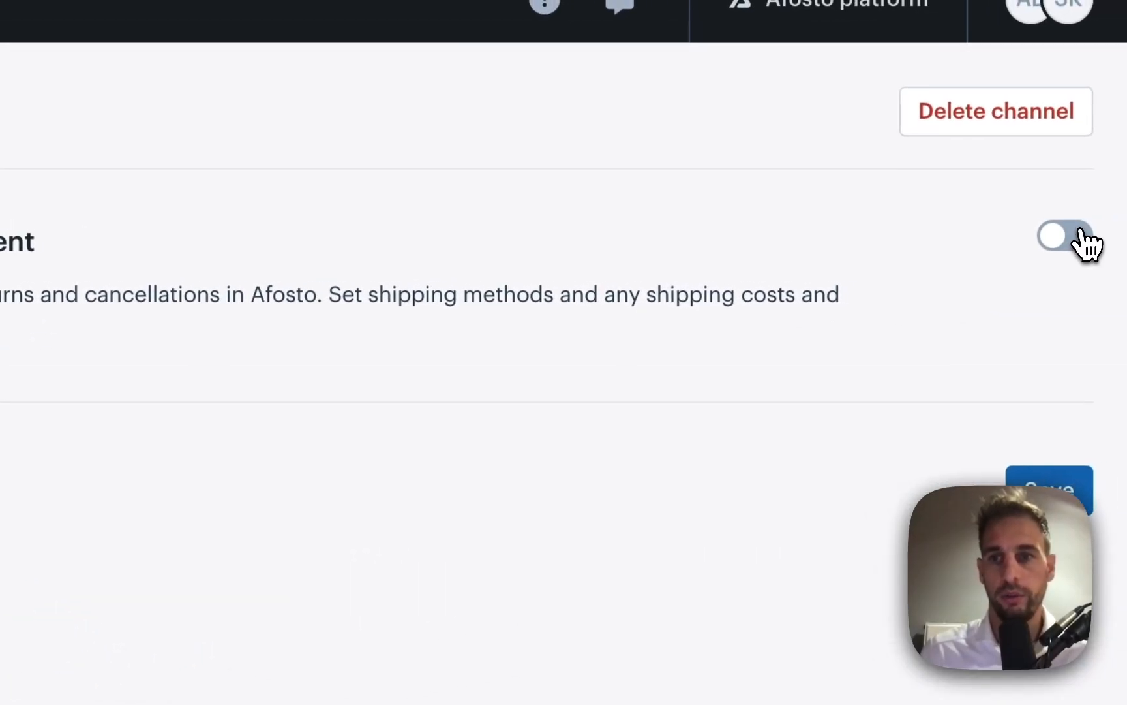
{"action": "left_click", "coordinate": [1109, 232]}
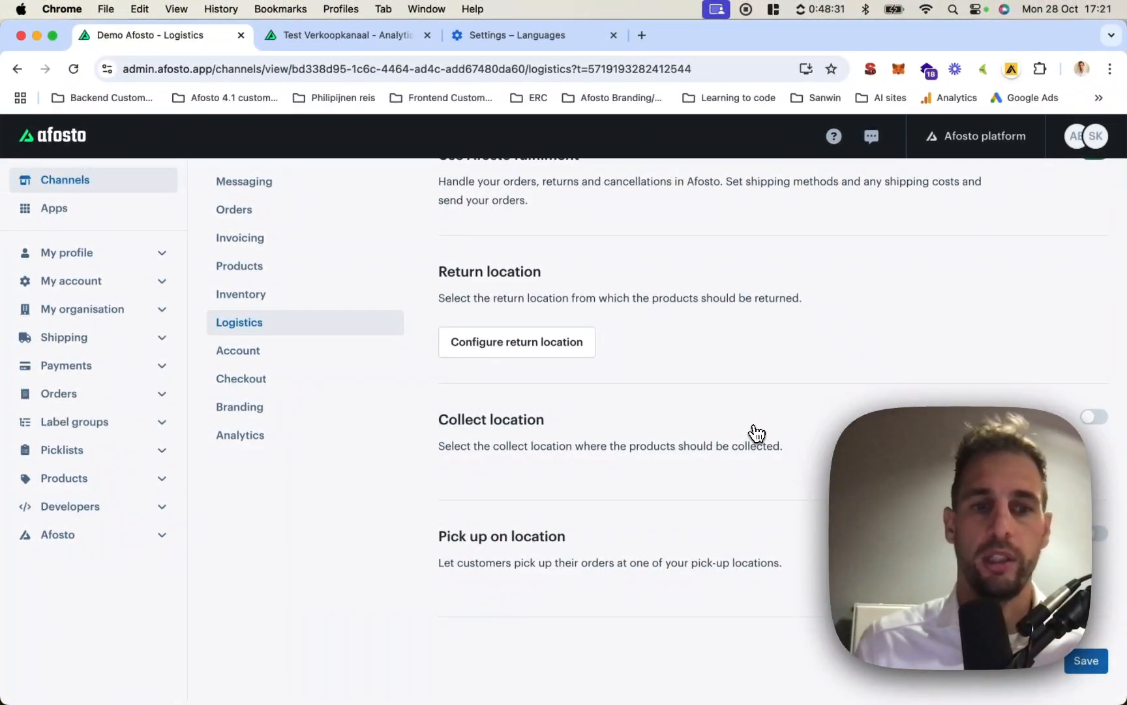
{"action": "scroll", "coordinate": [757, 432], "scroll_direction": "up", "scroll_amount": 2}
{"action": "scroll", "coordinate": [757, 432], "scroll_direction": "down", "scroll_amount": 3}
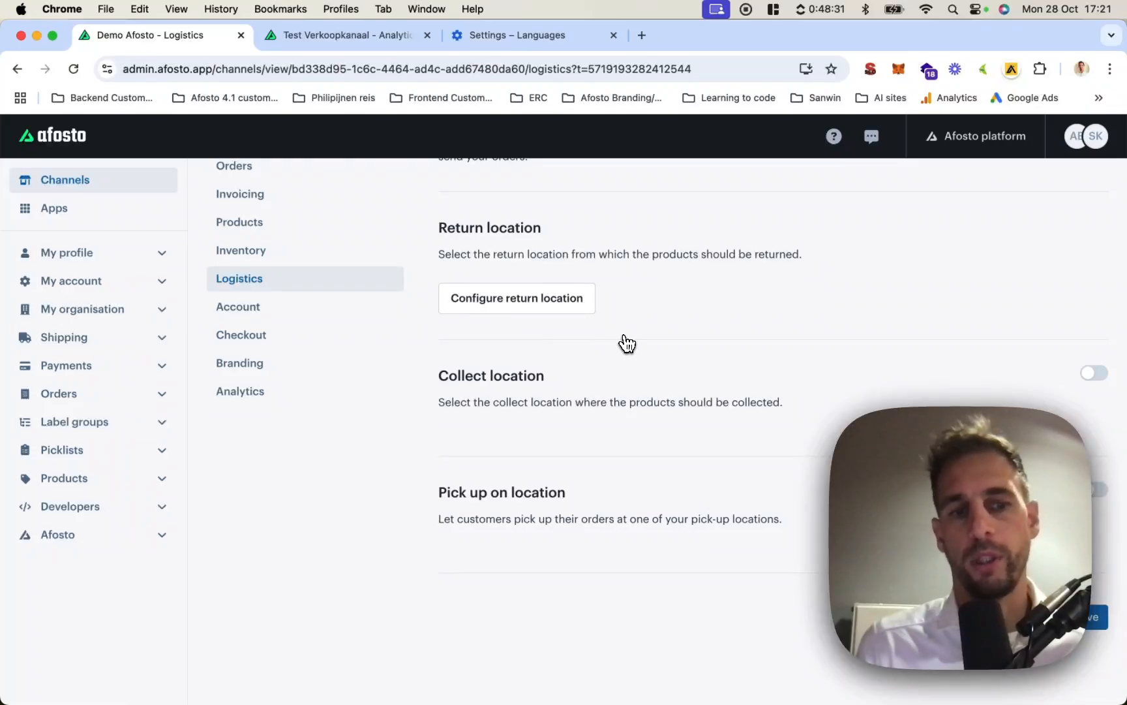
{"action": "scroll", "coordinate": [627, 343], "scroll_direction": "up", "scroll_amount": 1}
{"action": "scroll", "coordinate": [628, 343], "scroll_direction": "down", "scroll_amount": 1}
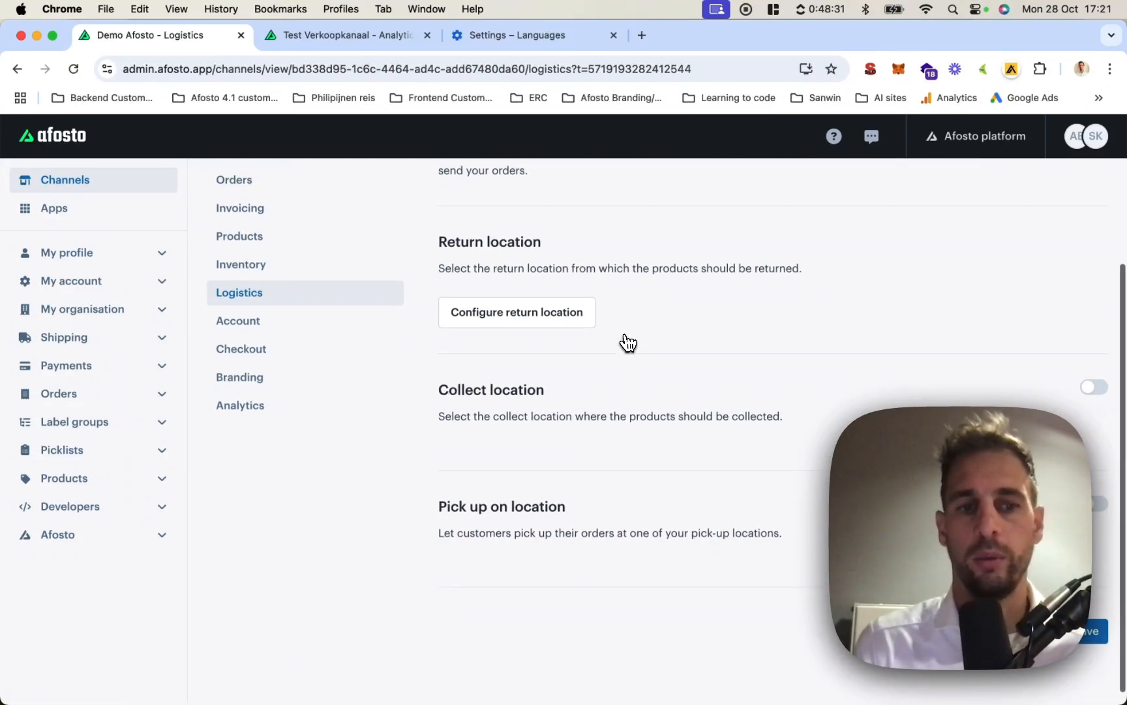
{"action": "scroll", "coordinate": [628, 342], "scroll_direction": "down", "scroll_amount": 1}
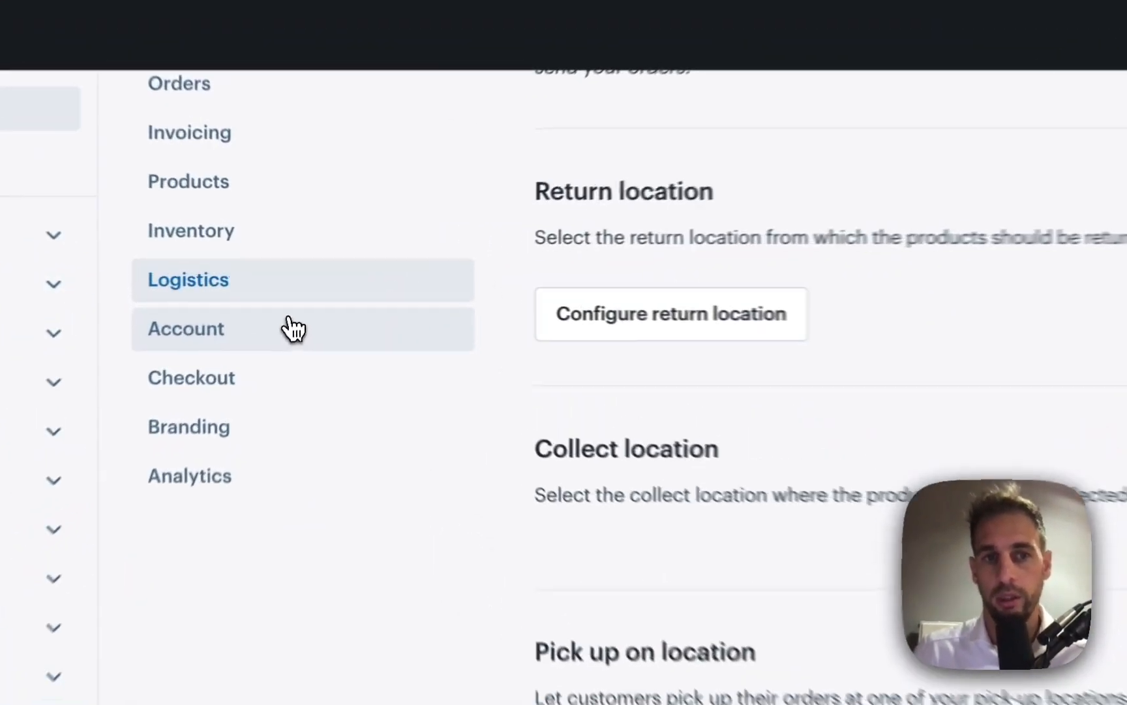
Look at the channel's Account settings and preview the available checkout URL domains in its Checkout settings without selecting one
{"action": "left_click", "coordinate": [301, 306]}
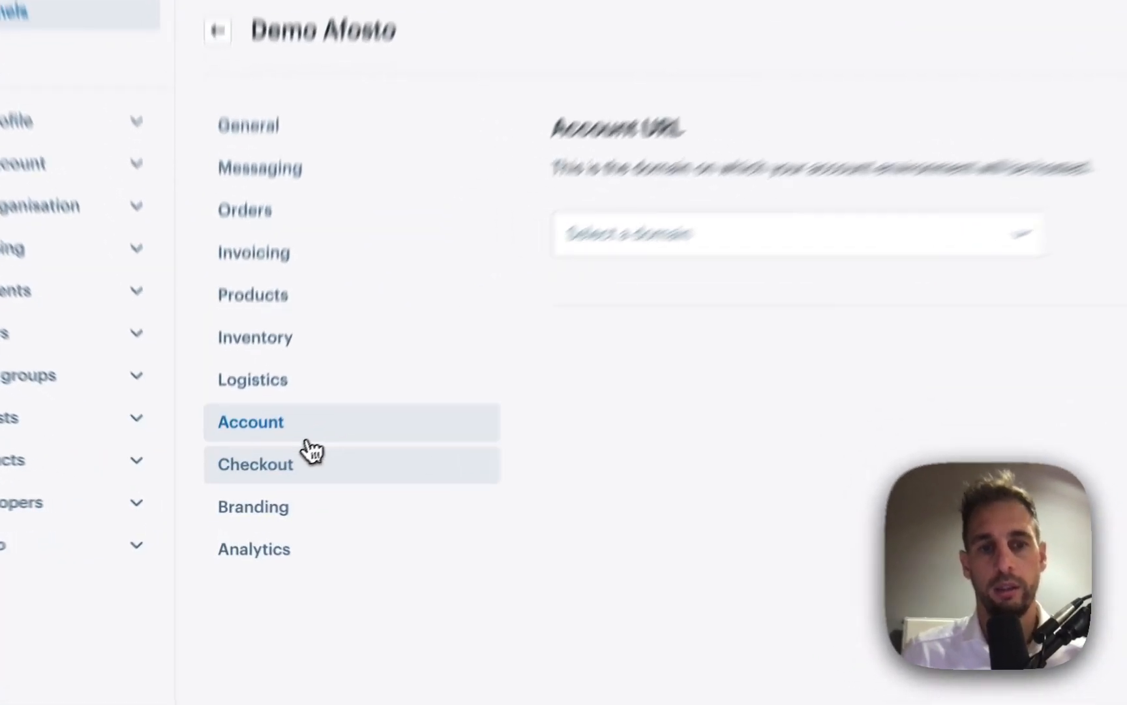
{"action": "left_click", "coordinate": [264, 483]}
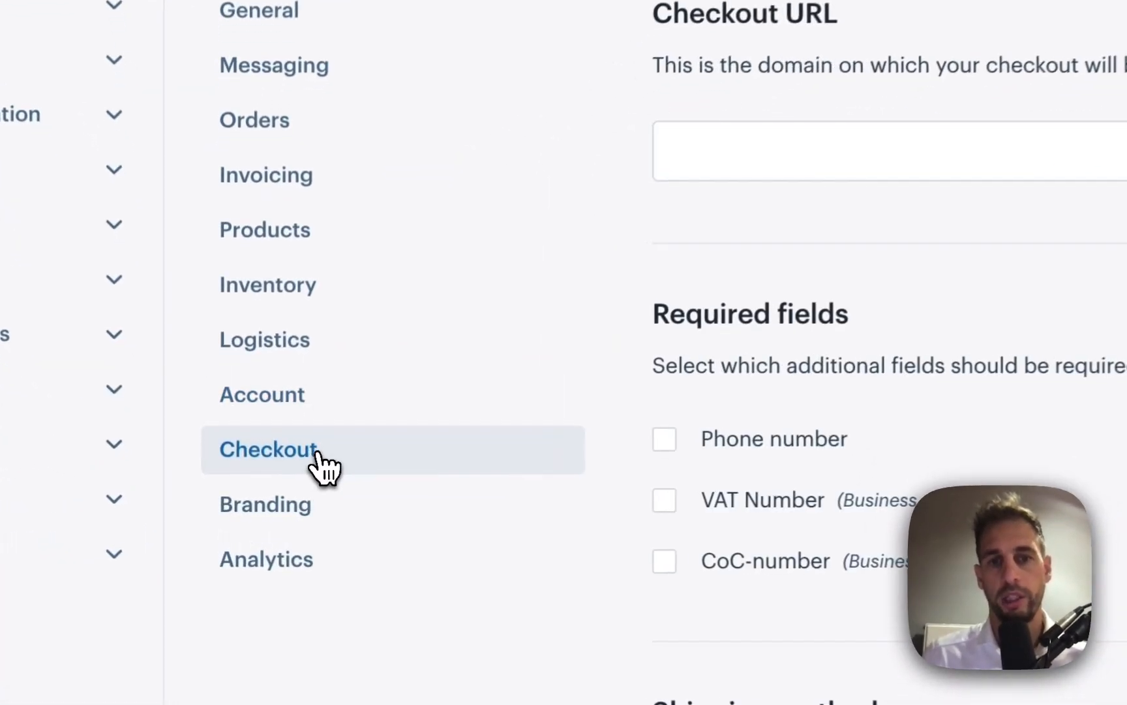
{"action": "left_click", "coordinate": [750, 257]}
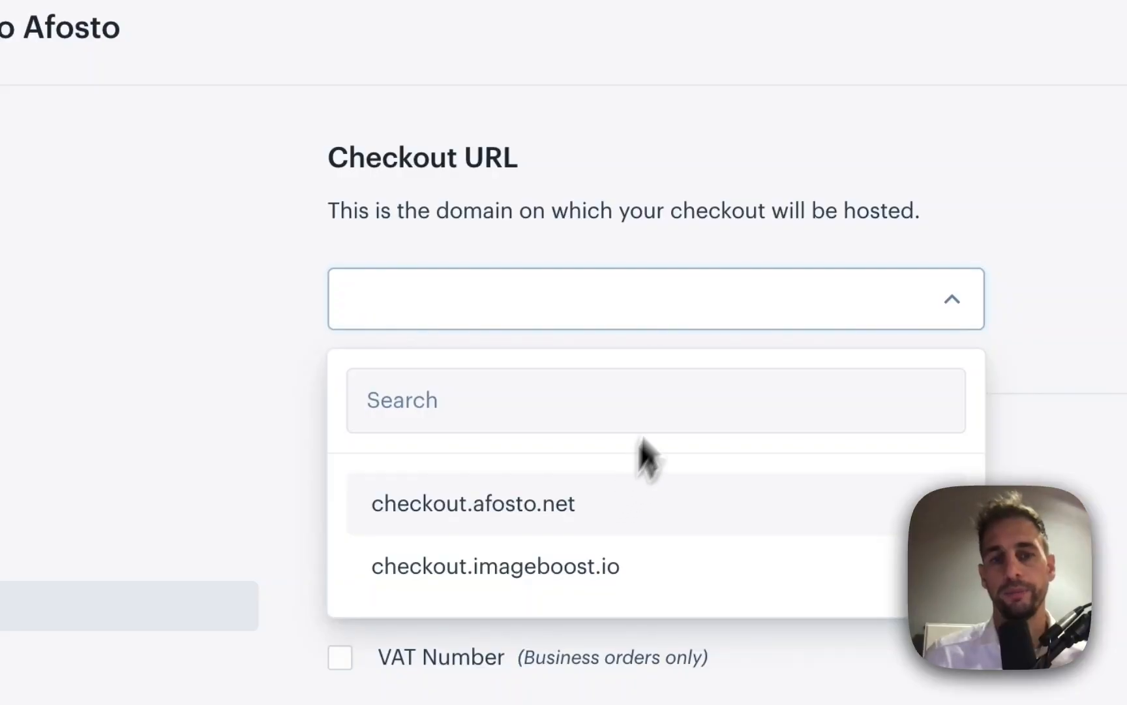
{"action": "left_click", "coordinate": [737, 202]}
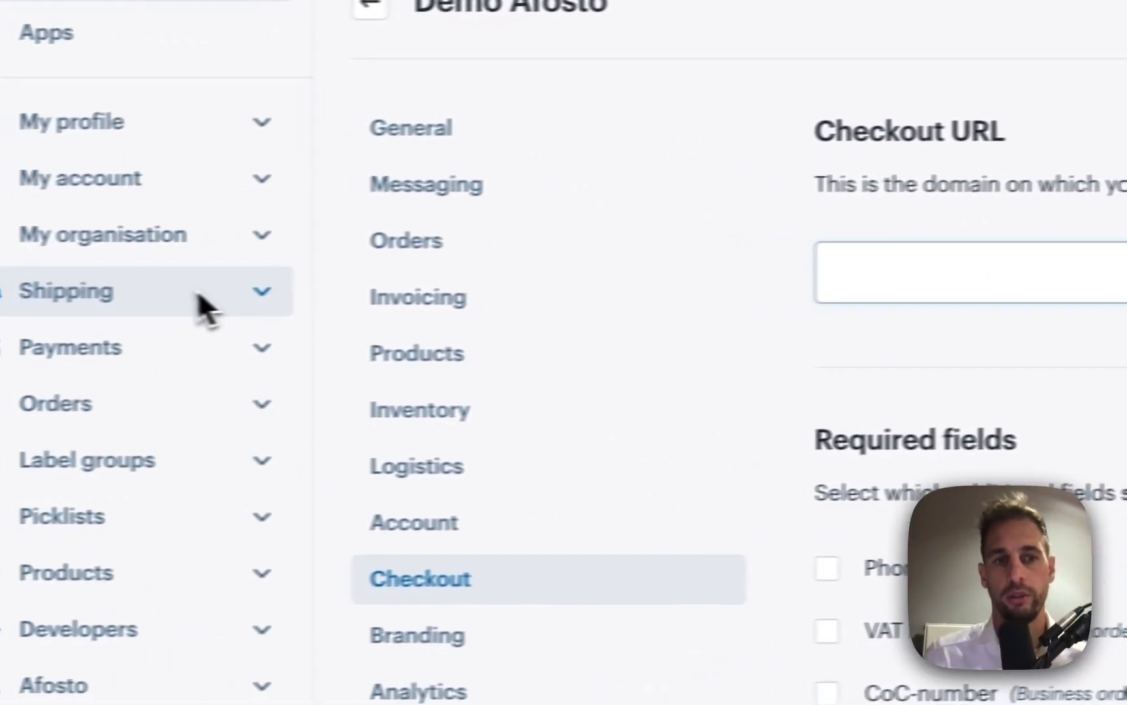
Expand the My organisation settings to show where the organisation's domains are managed
{"action": "left_click", "coordinate": [318, 233]}
{"action": "scroll", "coordinate": [189, 456], "scroll_direction": "down", "scroll_amount": 2}
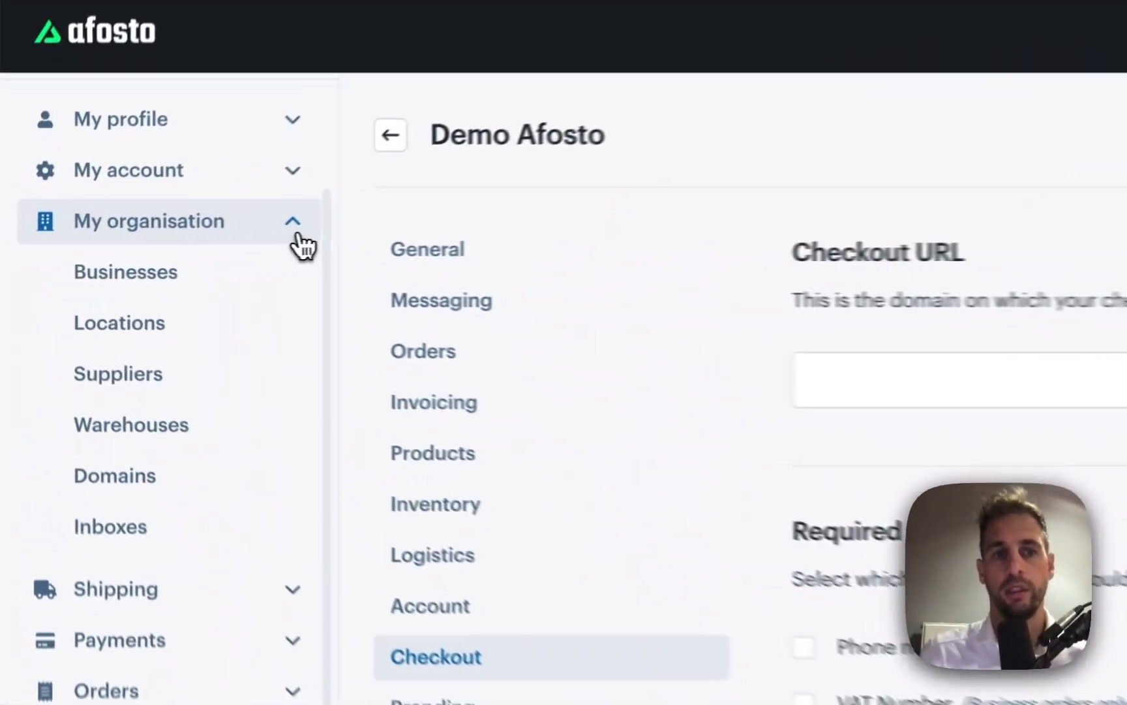
Review the checkout's required fields and shipping methods, and show where shipping methods and zones are managed in the Shipping settings
{"action": "left_click", "coordinate": [162, 240]}
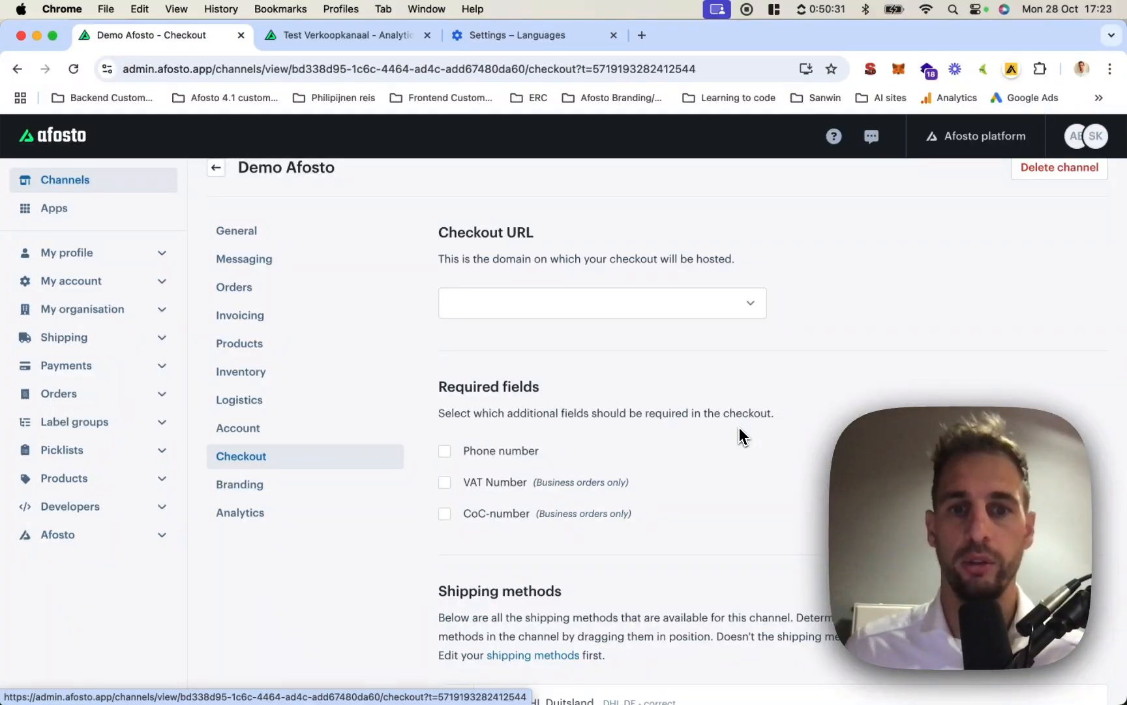
{"action": "scroll", "coordinate": [739, 435], "scroll_direction": "down", "scroll_amount": 5}
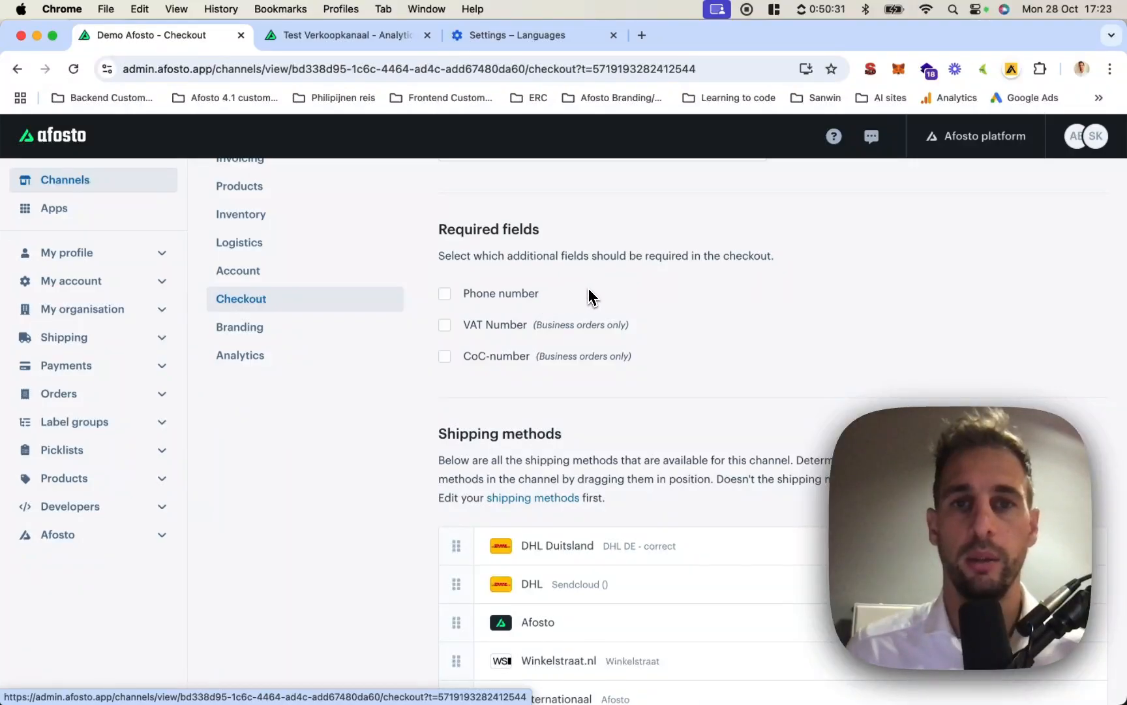
{"action": "scroll", "coordinate": [589, 297], "scroll_direction": "down", "scroll_amount": 2}
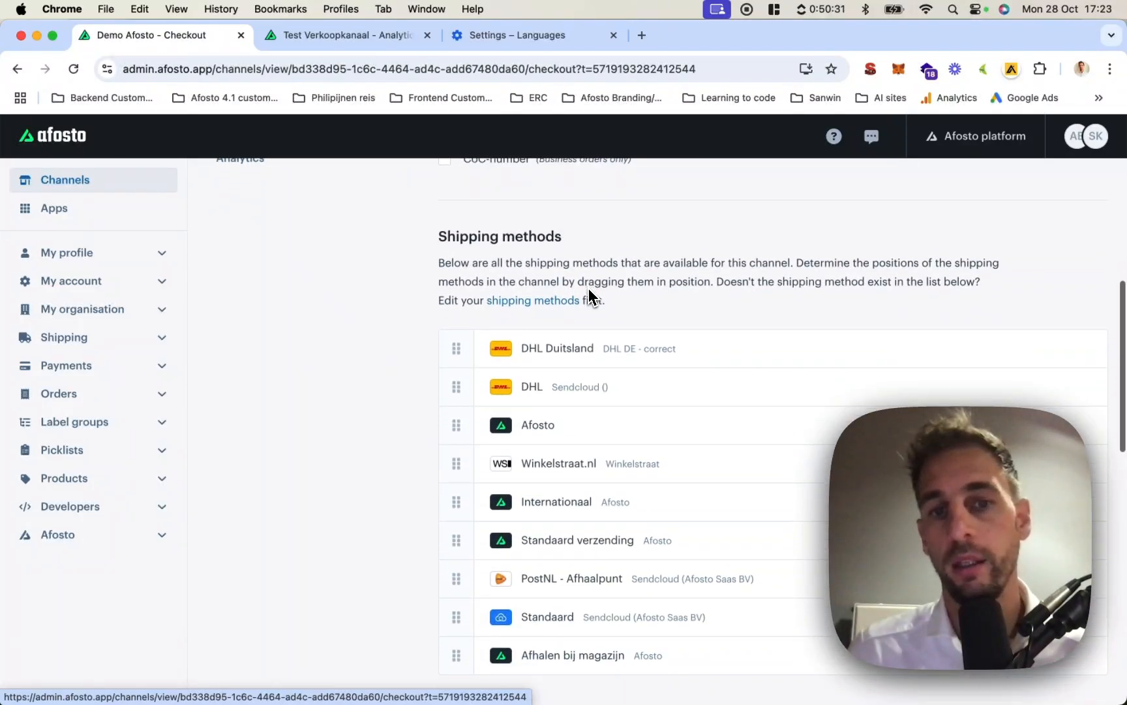
{"action": "scroll", "coordinate": [589, 289], "scroll_direction": "down", "scroll_amount": 1}
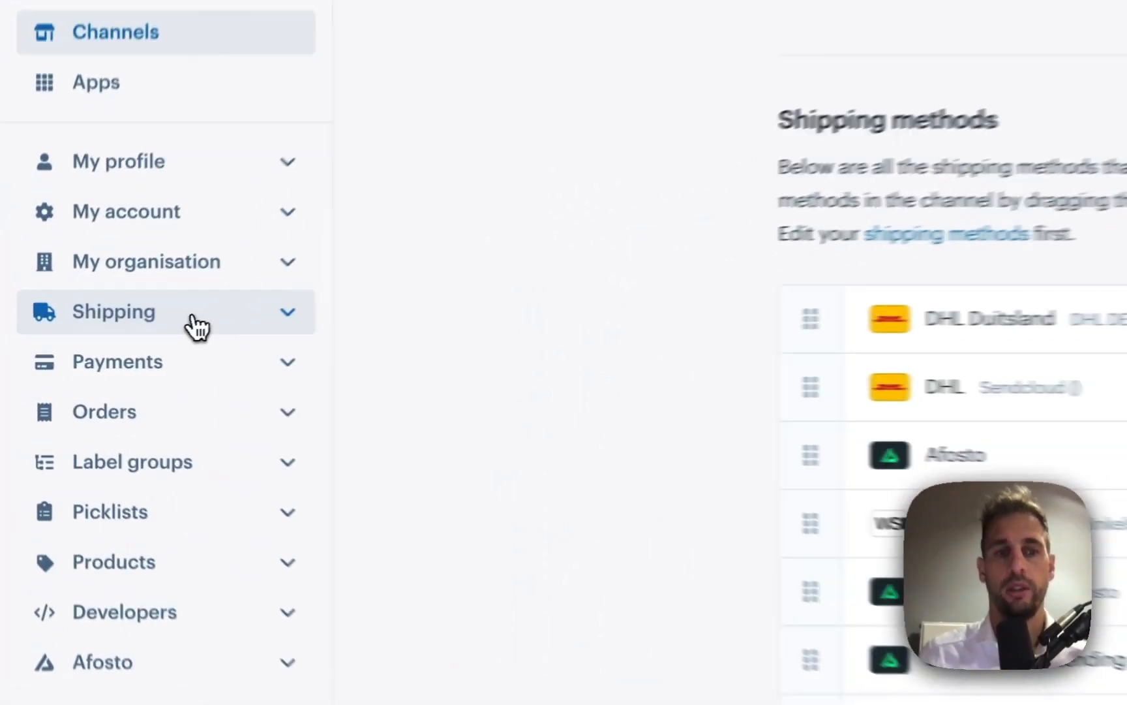
{"action": "left_click", "coordinate": [196, 323]}
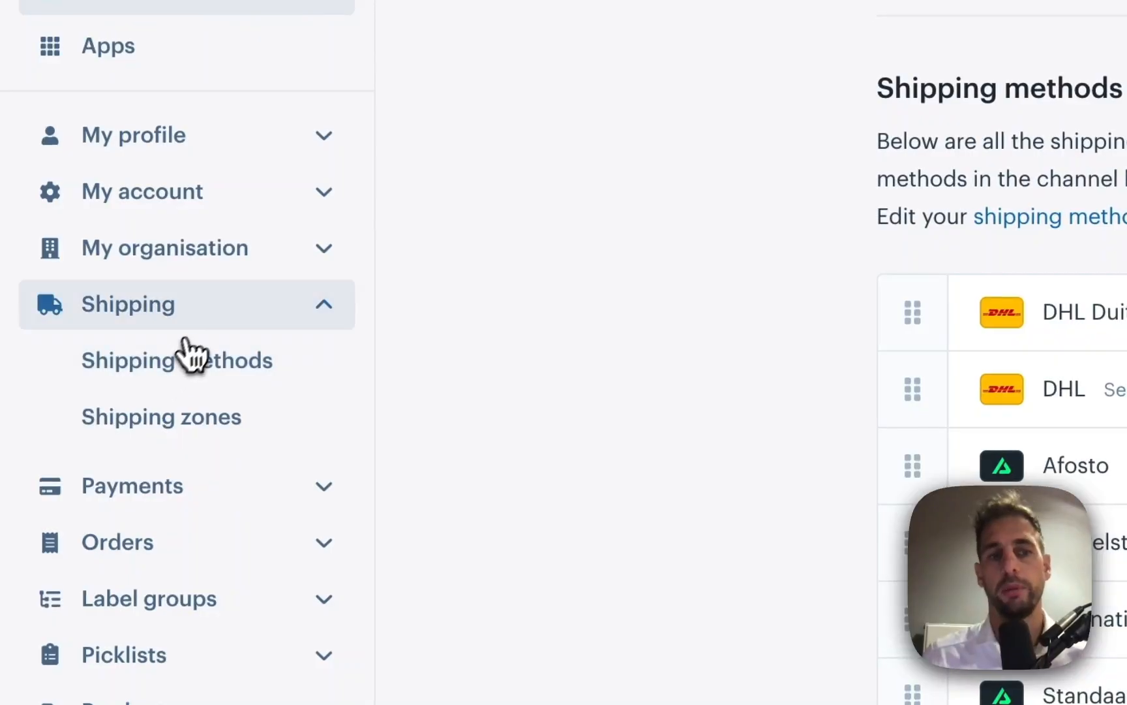
{"action": "left_click", "coordinate": [213, 320]}
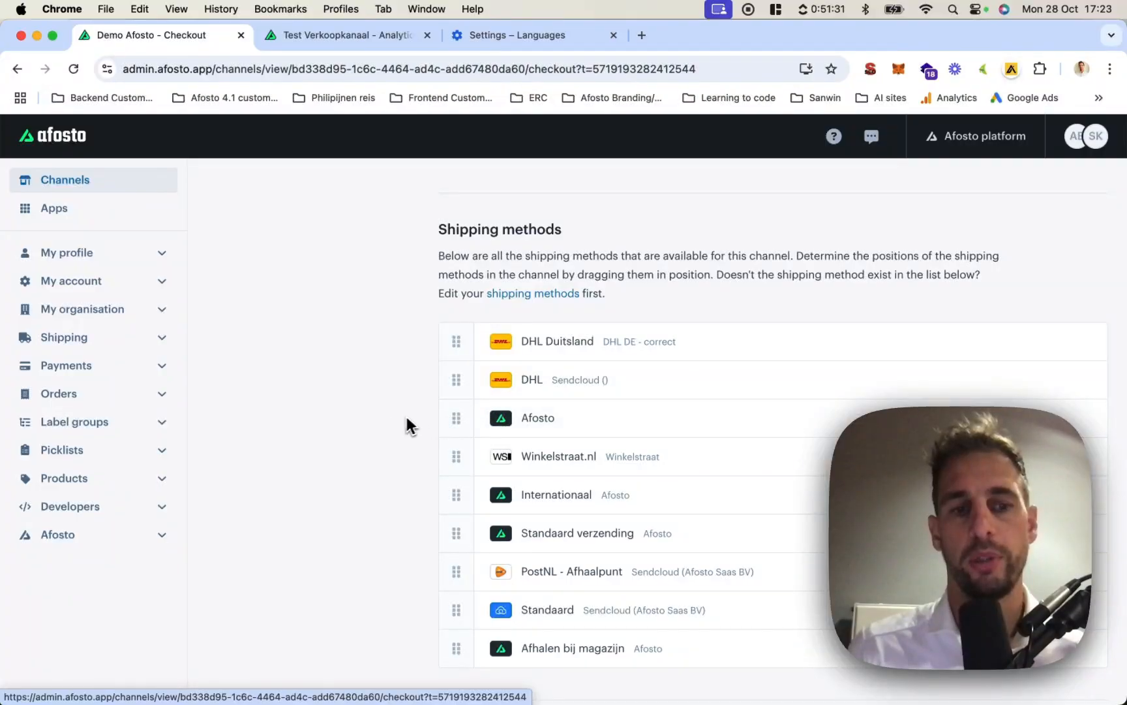
Examine the lists of shipping methods and payment methods available in the channel's Checkout settings
{"action": "scroll", "coordinate": [574, 365], "scroll_direction": "down", "scroll_amount": 5}
{"action": "scroll", "coordinate": [516, 377], "scroll_direction": "up", "scroll_amount": 3}
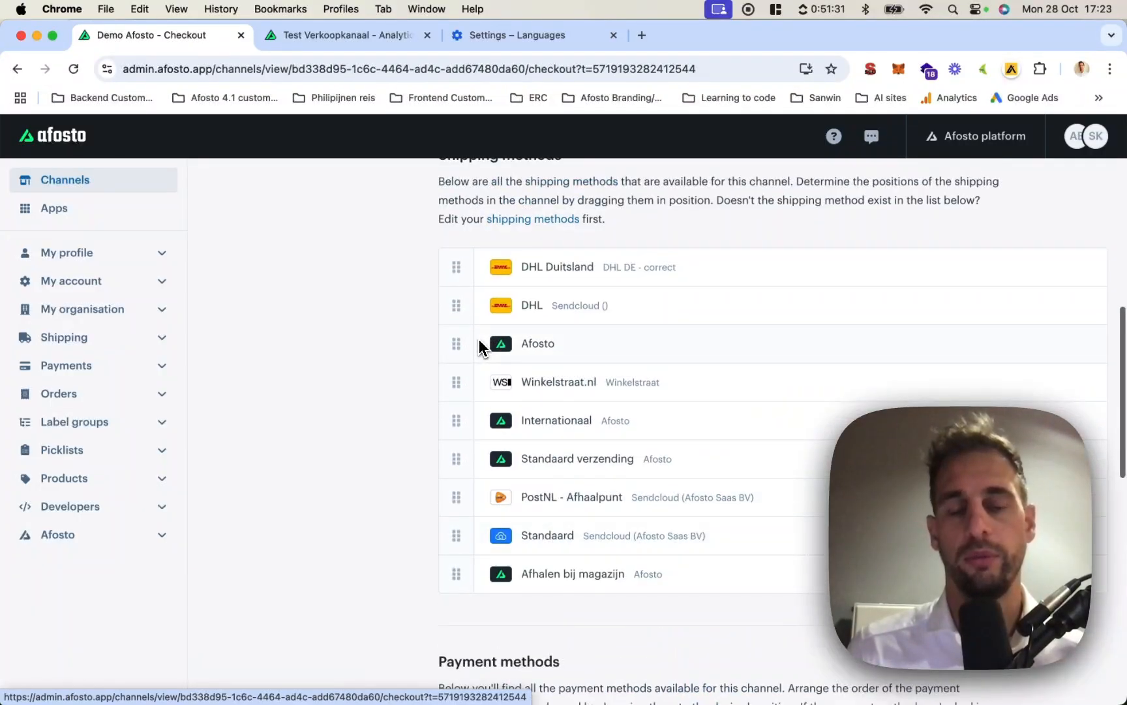
{"action": "scroll", "coordinate": [479, 344], "scroll_direction": "down", "scroll_amount": 6}
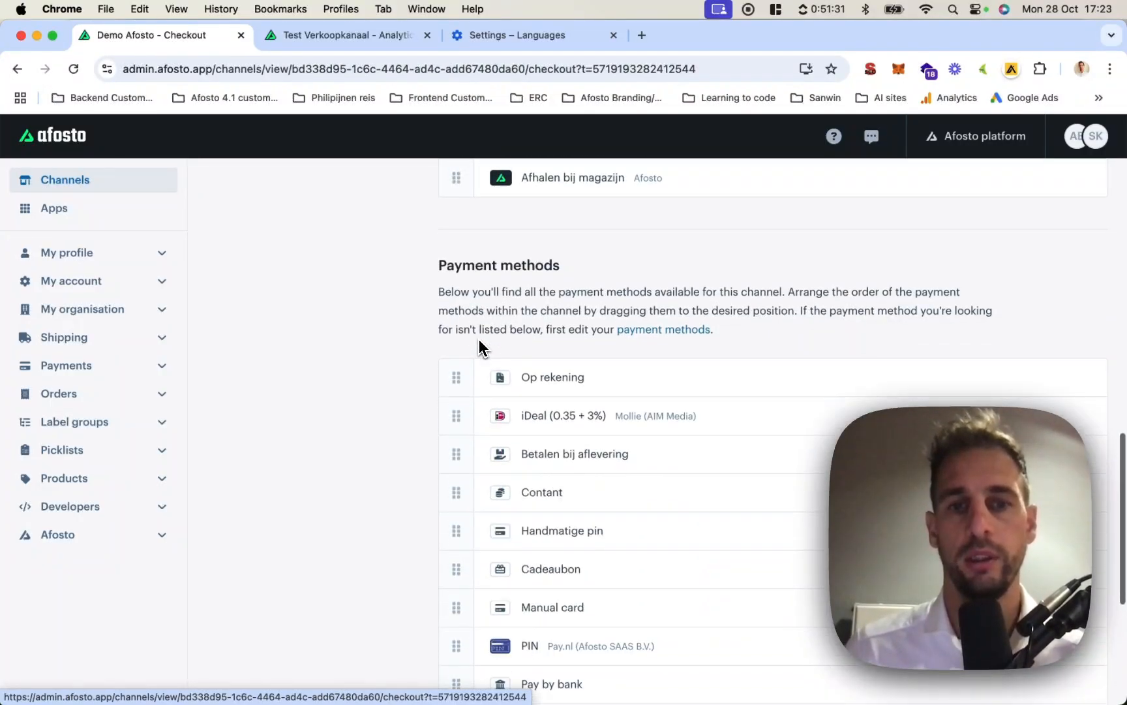
{"action": "scroll", "coordinate": [541, 455], "scroll_direction": "down", "scroll_amount": 1}
{"action": "scroll", "coordinate": [541, 455], "scroll_direction": "up", "scroll_amount": 5}
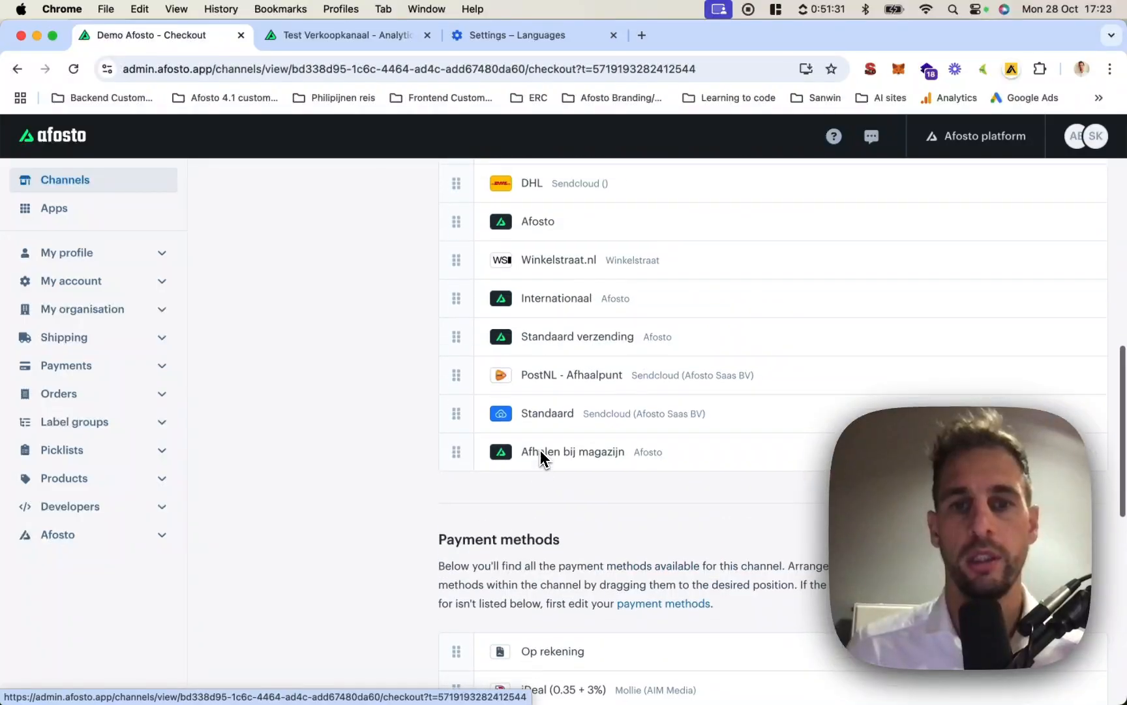
{"action": "scroll", "coordinate": [540, 451], "scroll_direction": "down", "scroll_amount": 4}
{"action": "scroll", "coordinate": [540, 449], "scroll_direction": "down", "scroll_amount": 4}
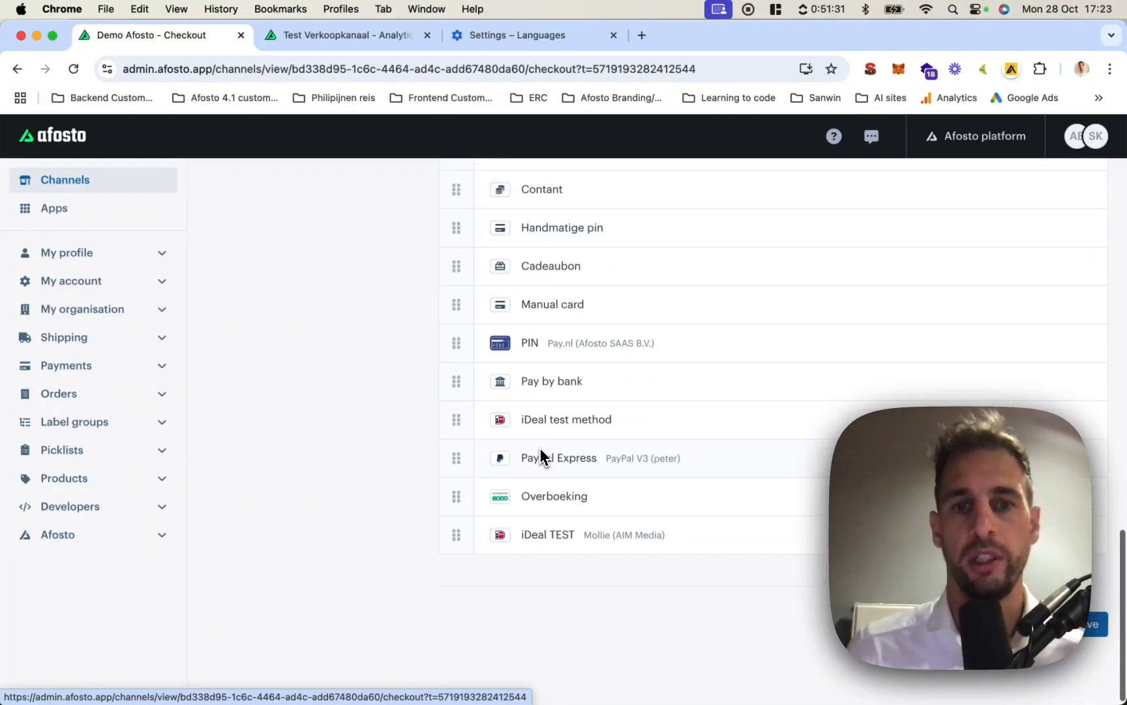
{"action": "scroll", "coordinate": [541, 447], "scroll_direction": "up", "scroll_amount": 4}
{"action": "scroll", "coordinate": [540, 448], "scroll_direction": "up", "scroll_amount": 5}
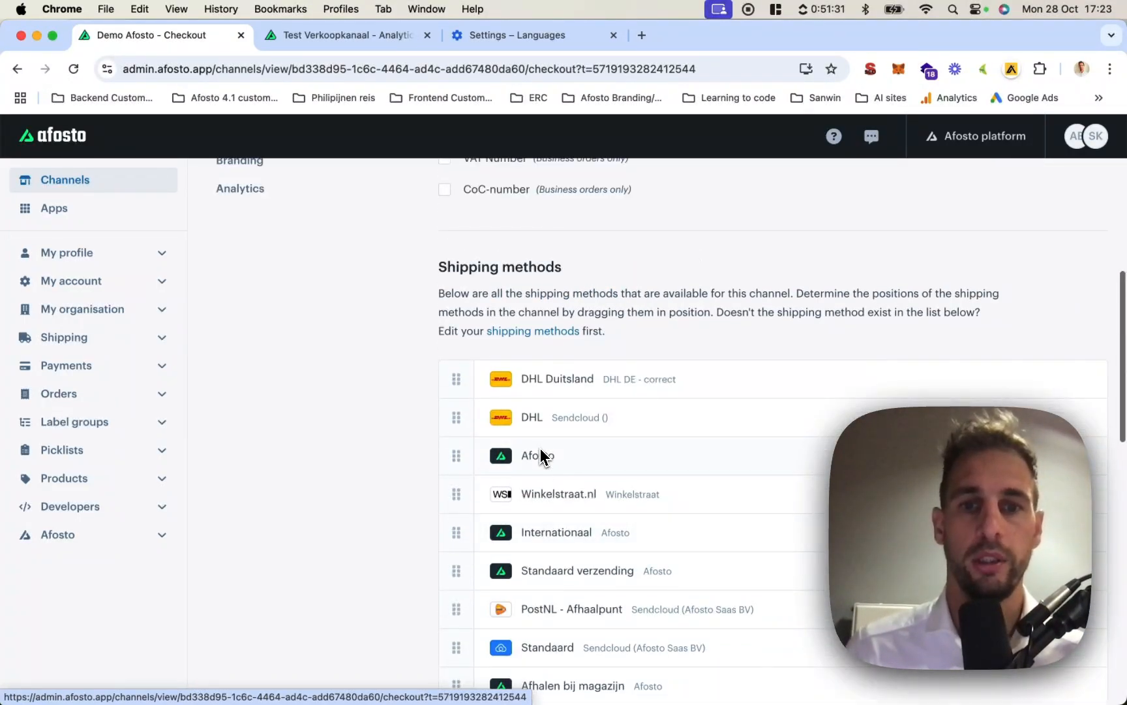
{"action": "scroll", "coordinate": [541, 448], "scroll_direction": "down", "scroll_amount": 4}
{"action": "scroll", "coordinate": [540, 448], "scroll_direction": "down", "scroll_amount": 4}
{"action": "scroll", "coordinate": [539, 447], "scroll_direction": "up", "scroll_amount": 2}
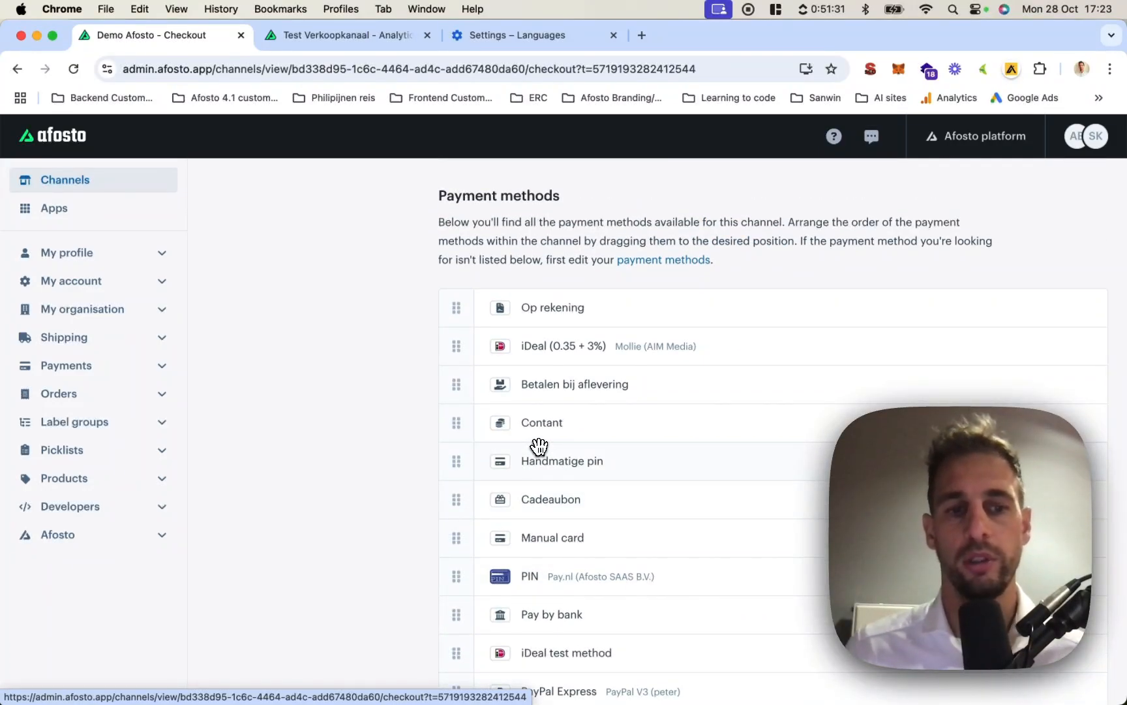
{"action": "scroll", "coordinate": [539, 447], "scroll_direction": "up", "scroll_amount": 6}
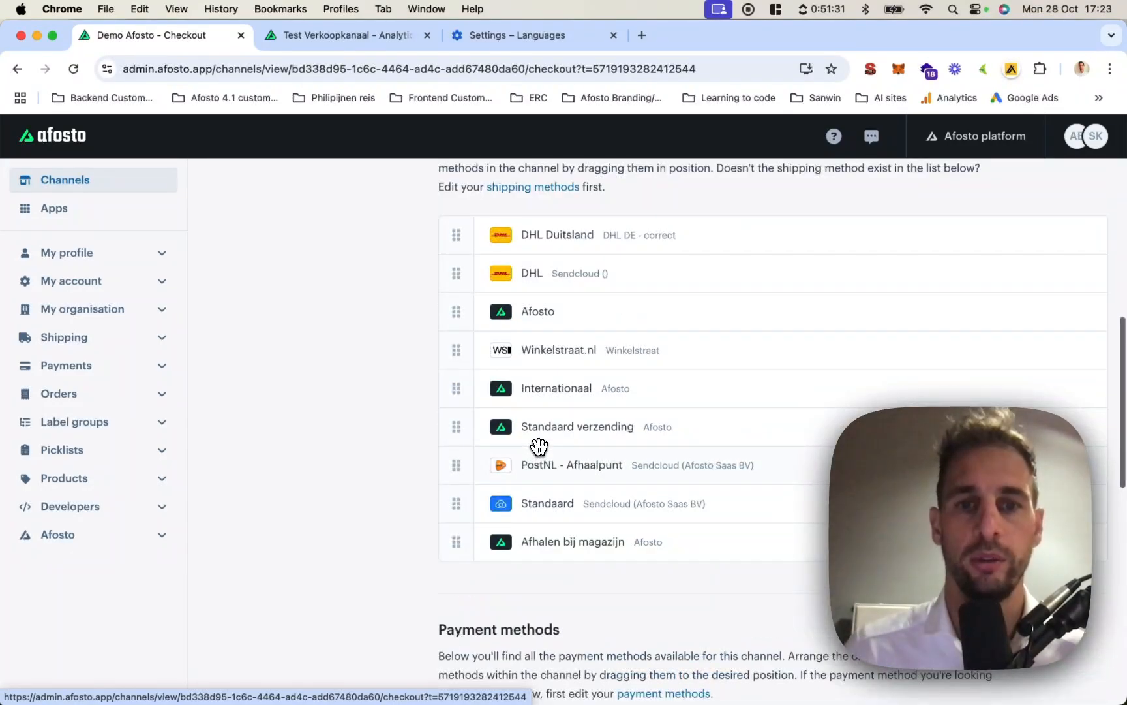
Move the Internationaal shipping method above the DHL Sendcloud method in the checkout's shipping order
{"action": "left_click_drag", "start_coordinate": [461, 387], "coordinate": [468, 303]}
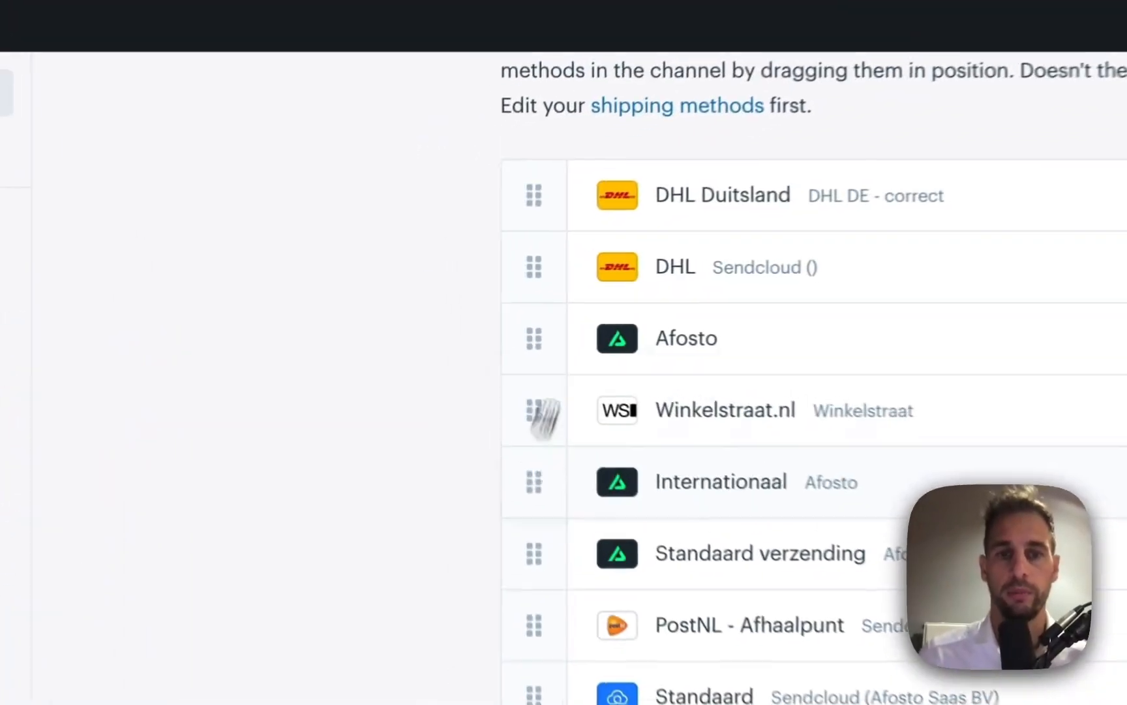
{"action": "left_click_drag", "start_coordinate": [567, 328], "coordinate": [567, 328]}
{"action": "scroll", "coordinate": [758, 497], "scroll_direction": "down", "scroll_amount": 6}
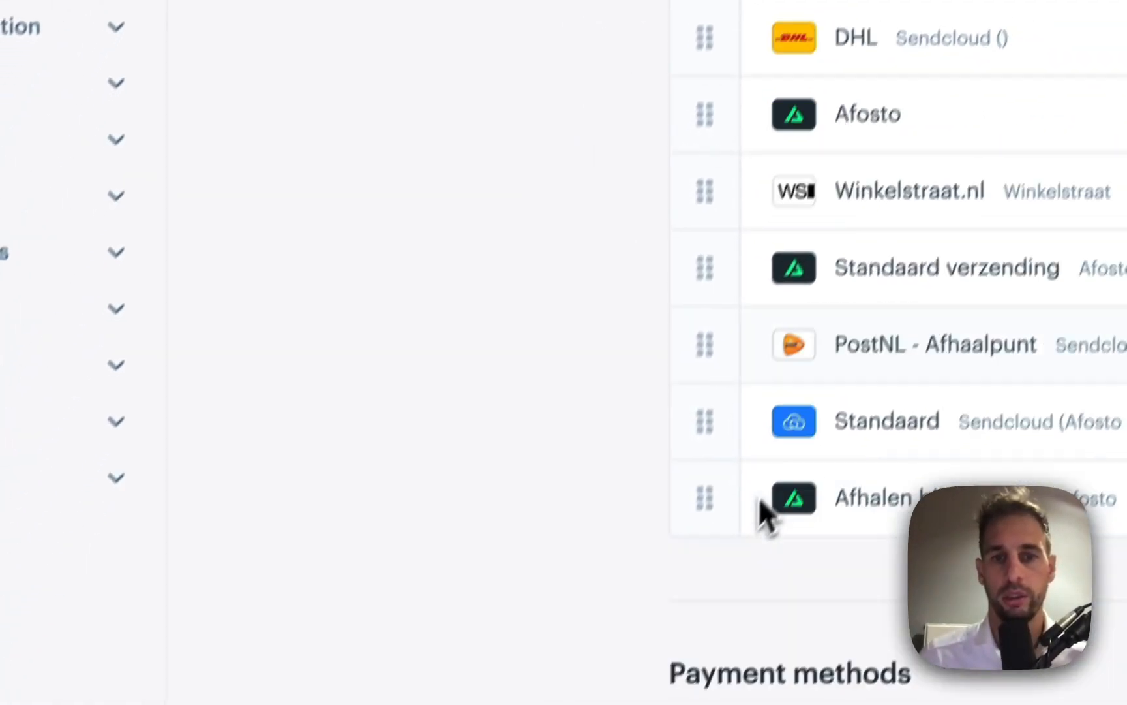
Look through the channel's Branding settings for company colors, logo and favicon
{"action": "scroll", "coordinate": [785, 447], "scroll_direction": "up", "scroll_amount": 4}
{"action": "scroll", "coordinate": [785, 446], "scroll_direction": "up", "scroll_amount": 5}
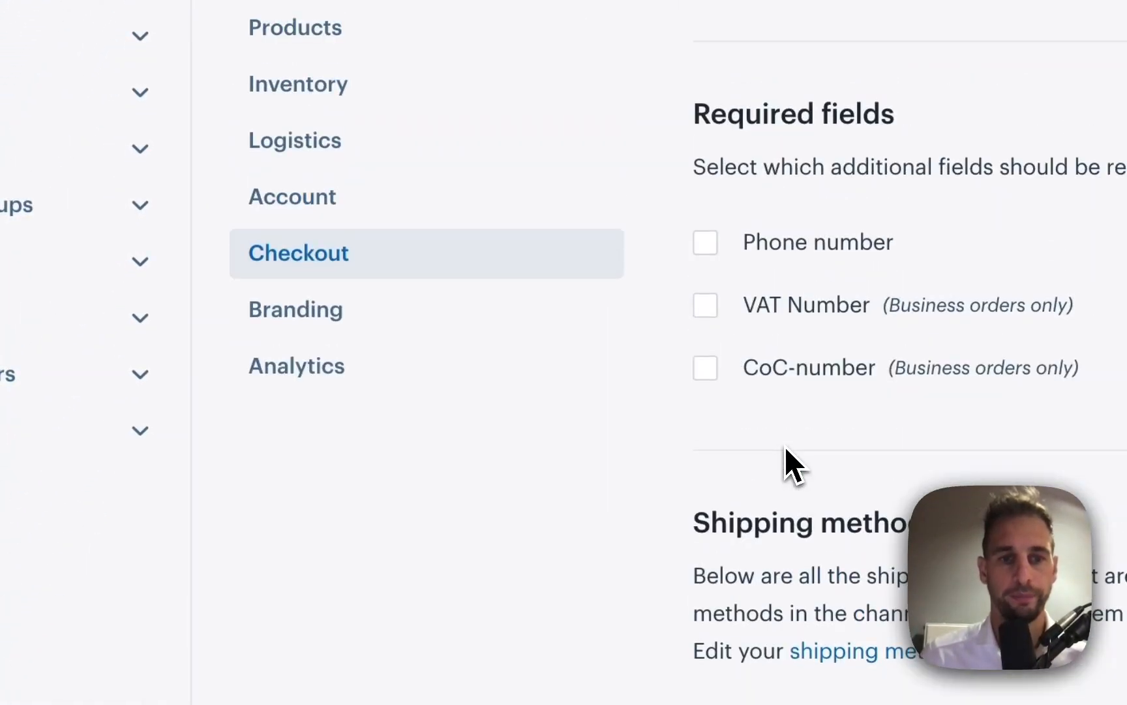
{"action": "left_click", "coordinate": [351, 313]}
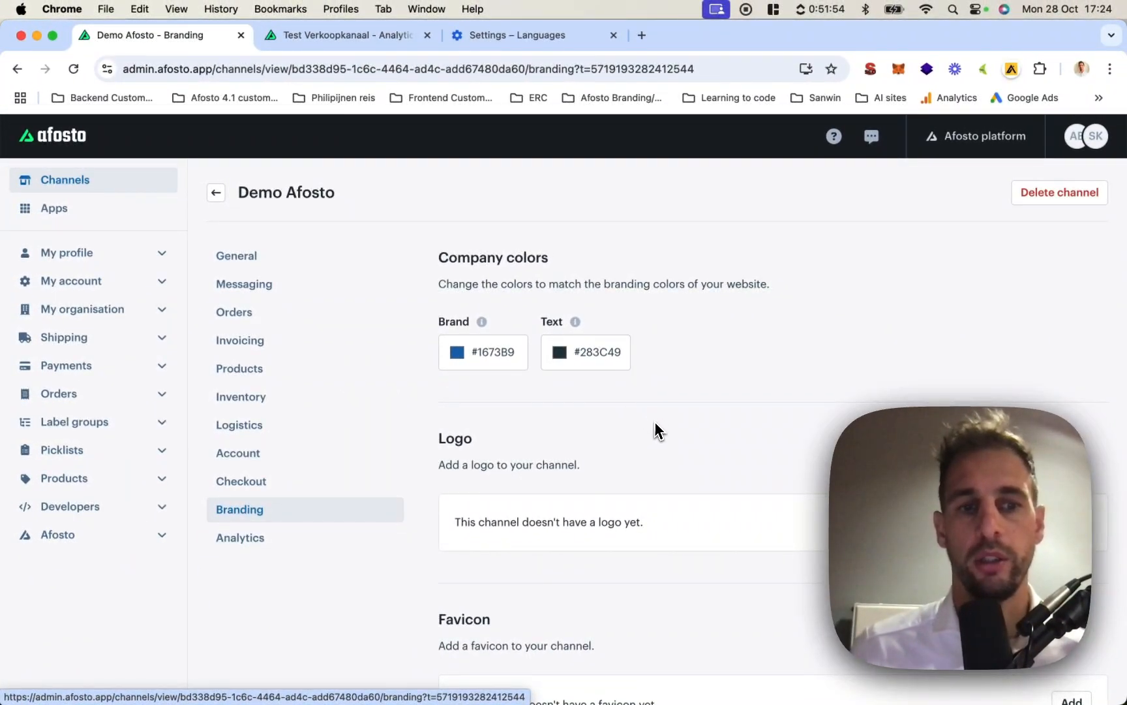
{"action": "scroll", "coordinate": [656, 423], "scroll_direction": "down", "scroll_amount": 5}
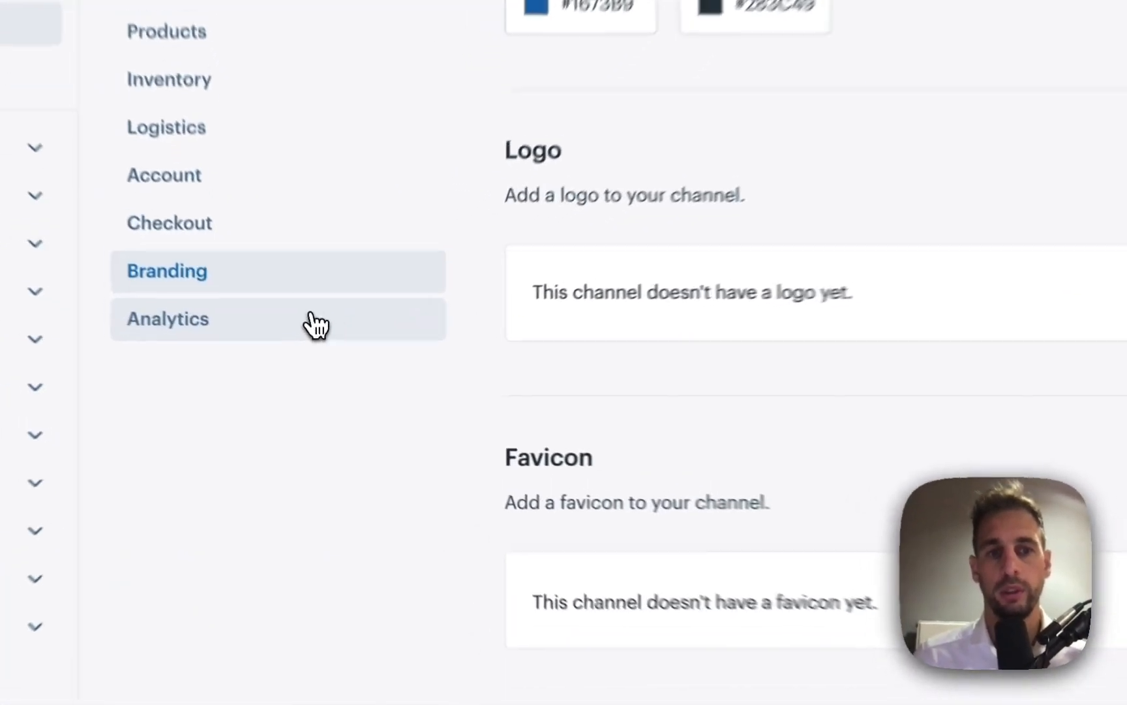
Review the channel's Analytics settings for Google Tag Manager, Google Analytics 4, Google Ads conversions and remarketing, and Server Side Tracking
{"action": "left_click", "coordinate": [327, 356]}
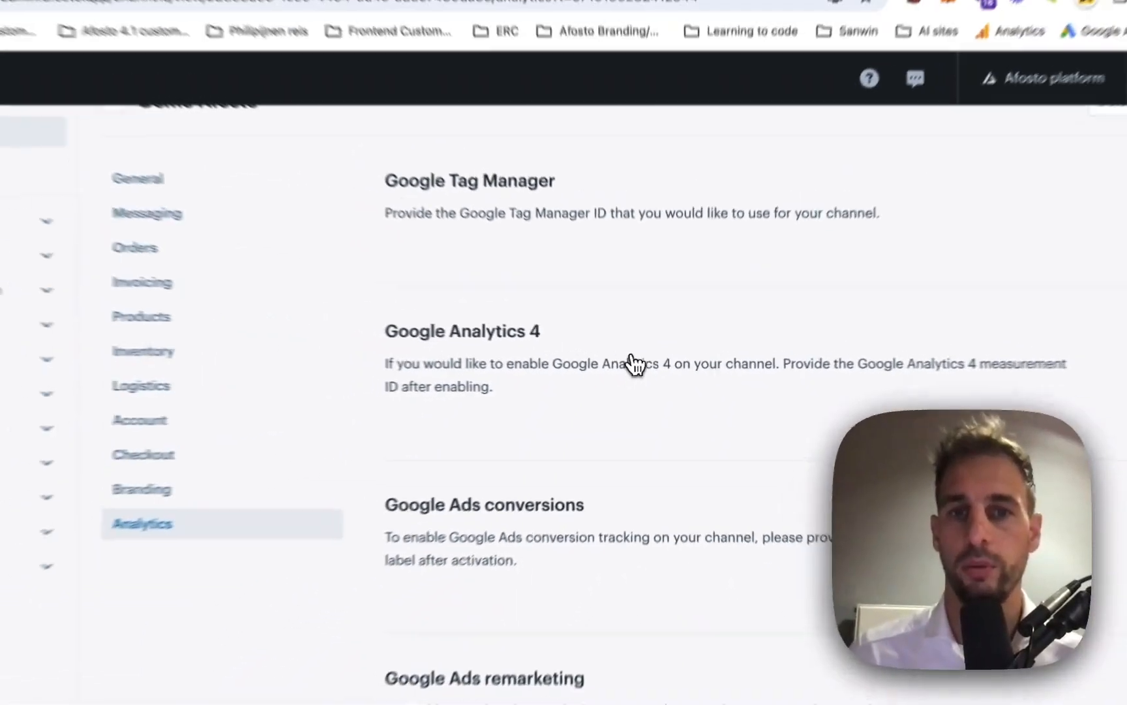
{"action": "scroll", "coordinate": [1105, 399], "scroll_direction": "down", "scroll_amount": 2}
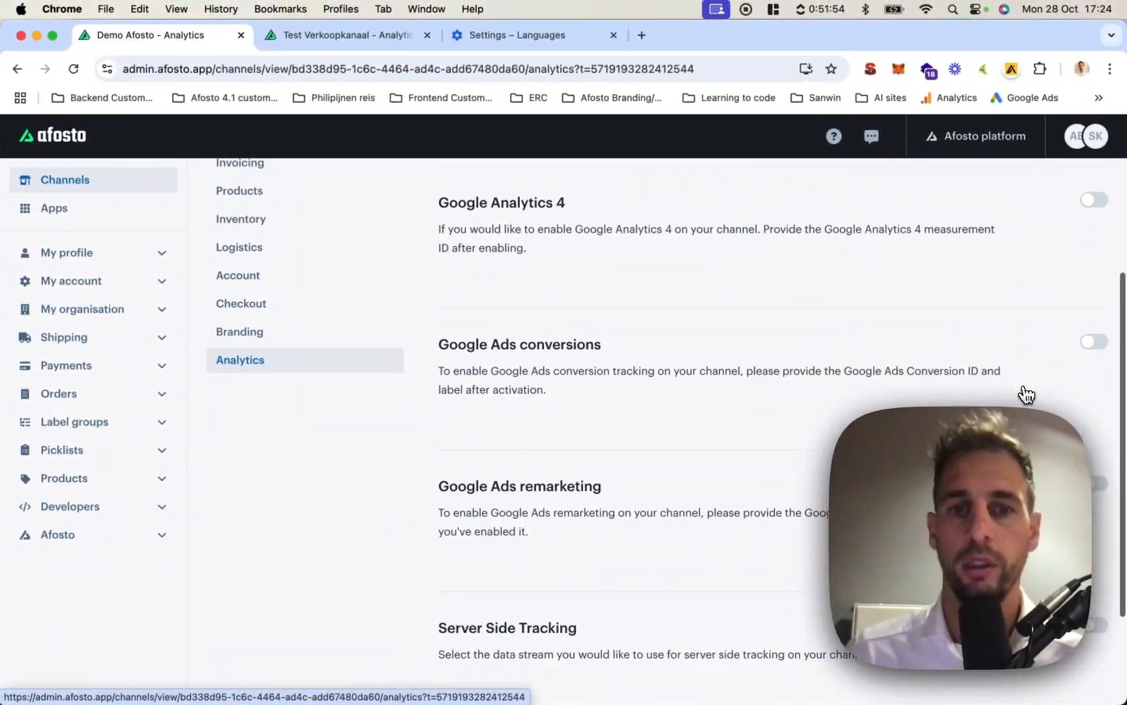
{"action": "scroll", "coordinate": [1026, 395], "scroll_direction": "down", "scroll_amount": 4}
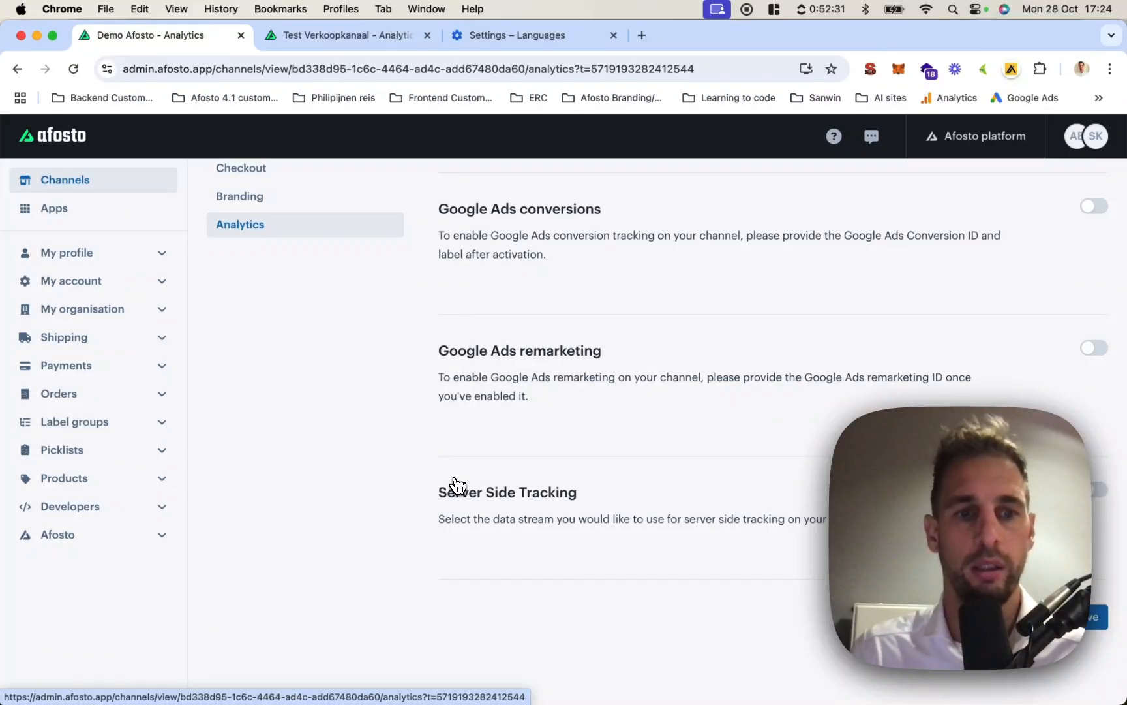
{"action": "scroll", "coordinate": [462, 482], "scroll_direction": "up", "scroll_amount": 1}
{"action": "scroll", "coordinate": [462, 482], "scroll_direction": "up", "scroll_amount": 5}
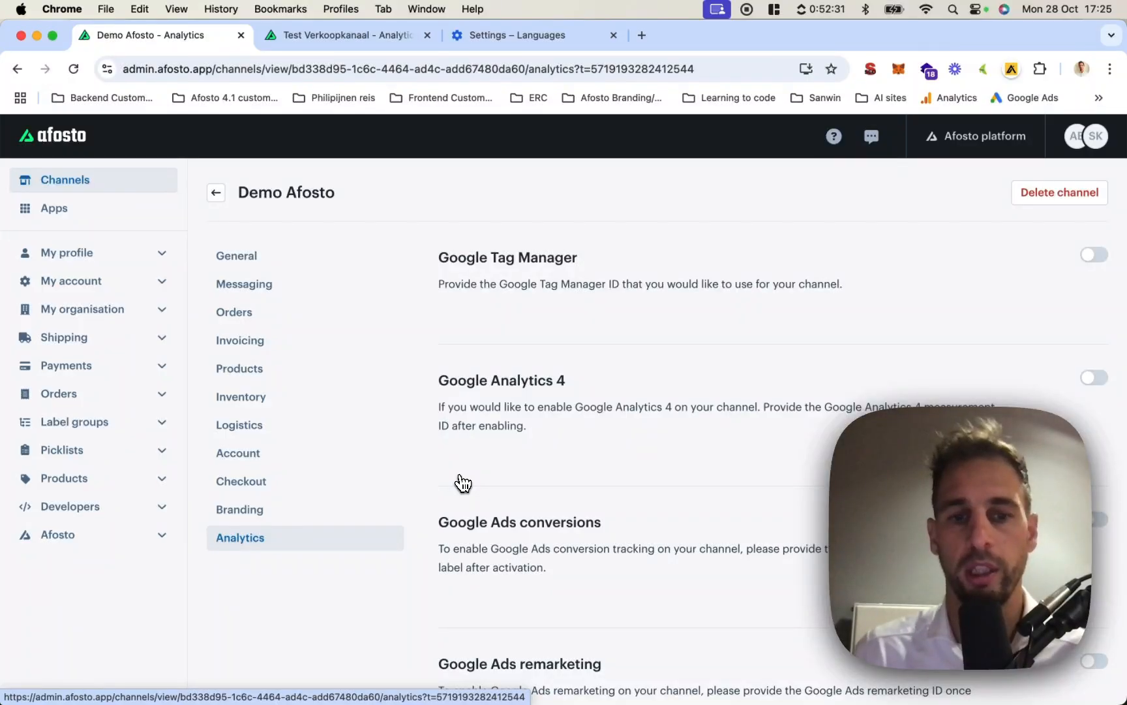
{"action": "scroll", "coordinate": [463, 482], "scroll_direction": "down", "scroll_amount": 5}
{"action": "scroll", "coordinate": [463, 483], "scroll_direction": "up", "scroll_amount": 5}
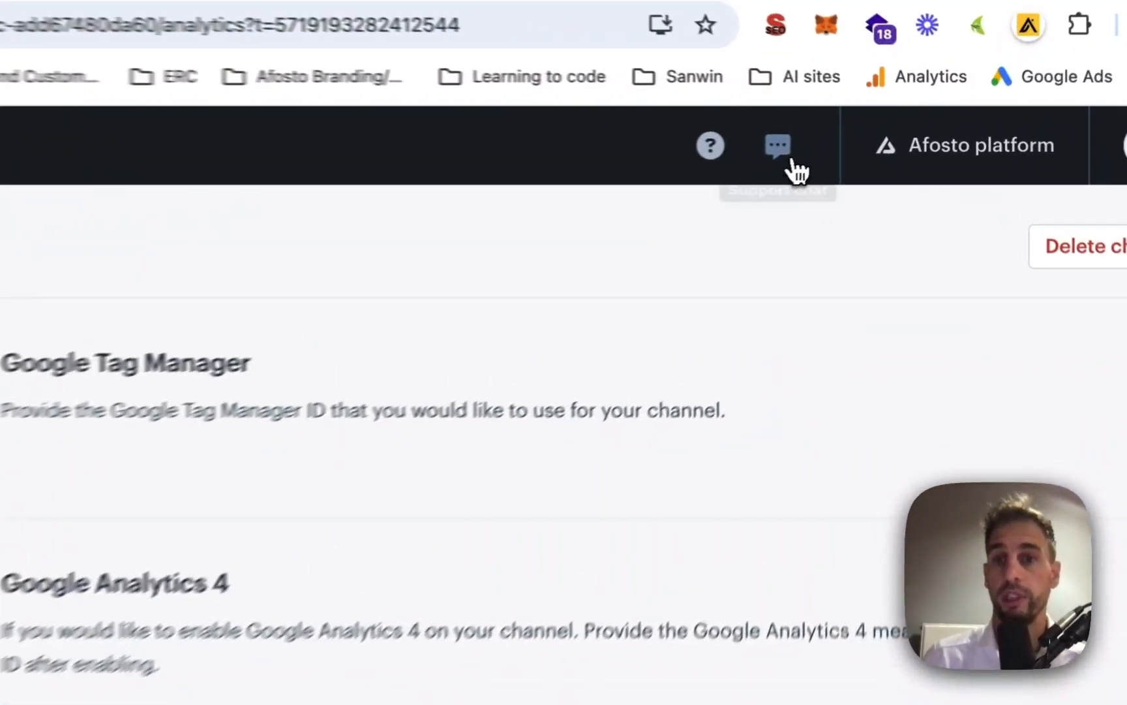
Open the Afosto support chat to show where help is available, then close it without sending a message
{"action": "left_click", "coordinate": [871, 136]}
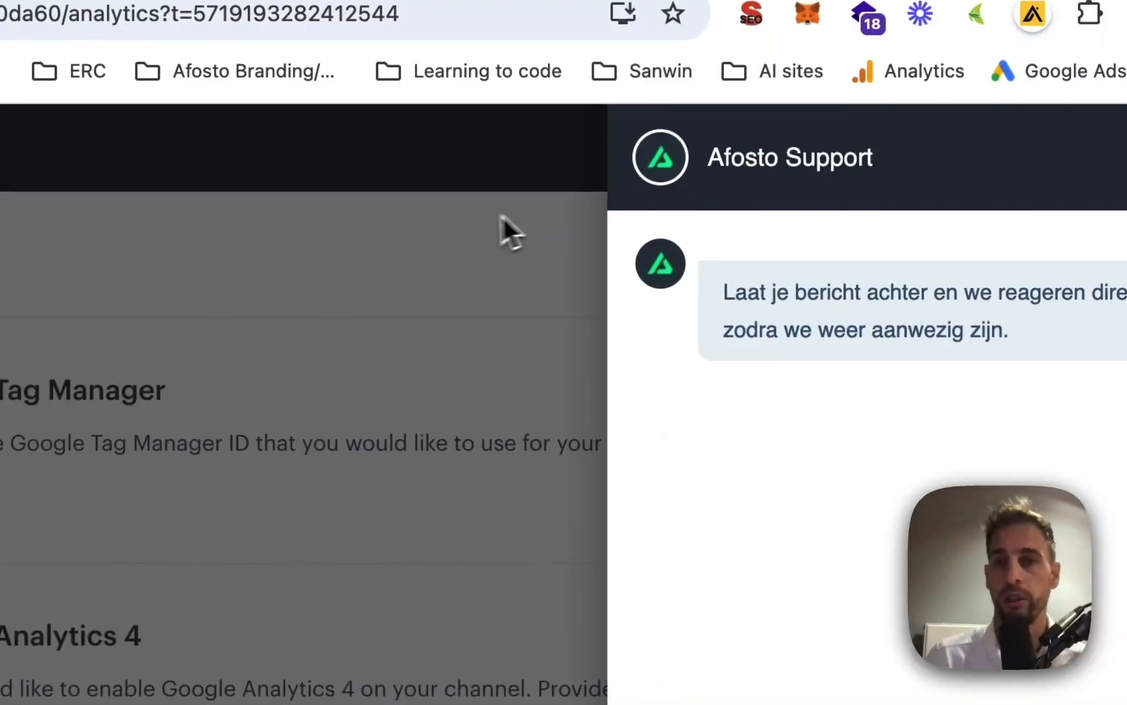
{"action": "left_click", "coordinate": [728, 172]}
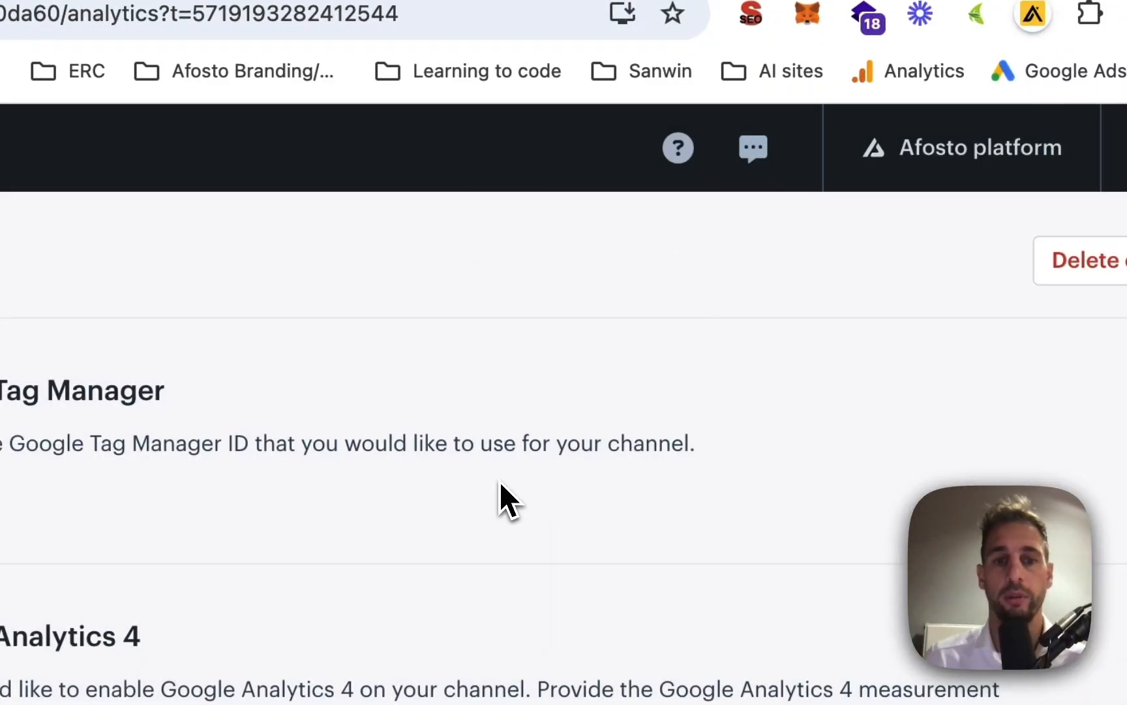